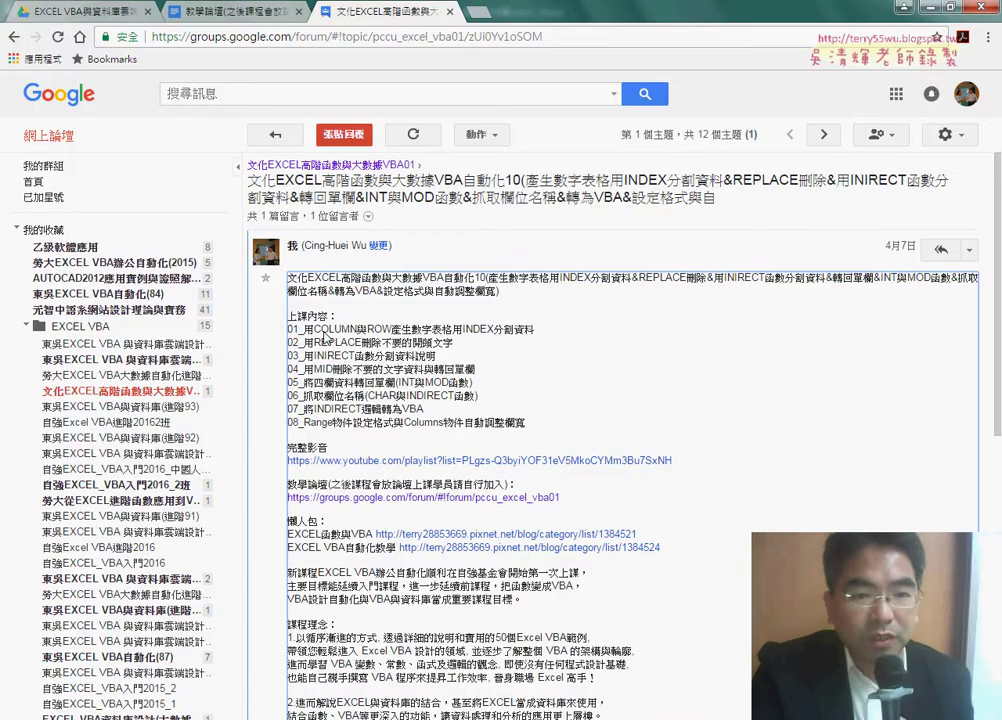
Highlight the opening lesson topics and the word REPLACE in the post, then preview the Excel workbooks.
left_click_drag(314, 330, 529, 343)
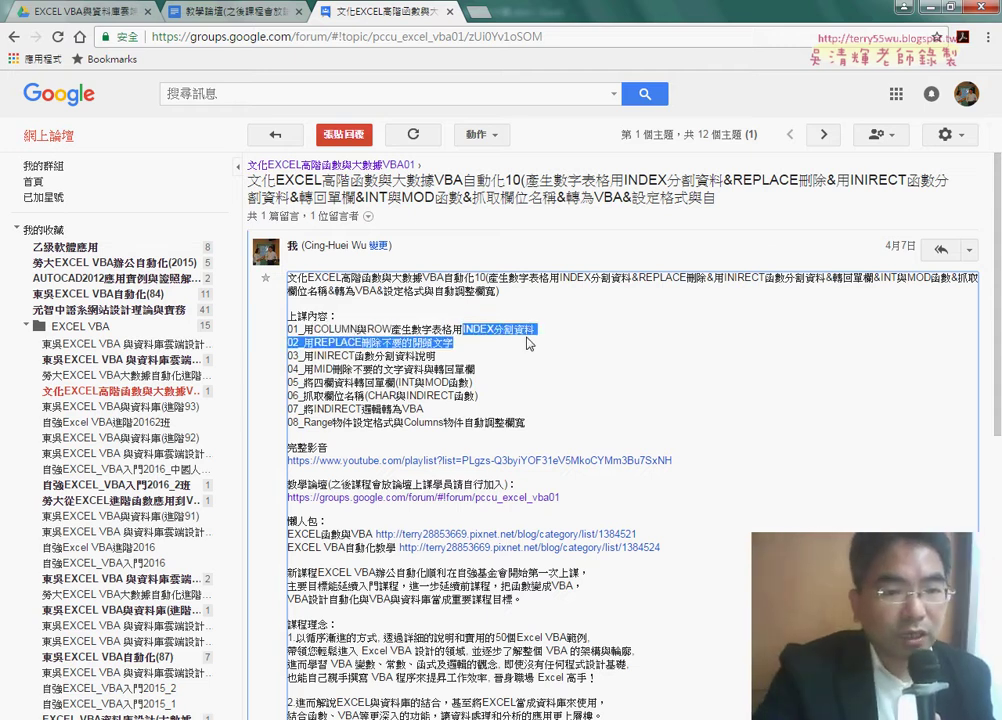
left_click_drag(314, 343, 362, 349)
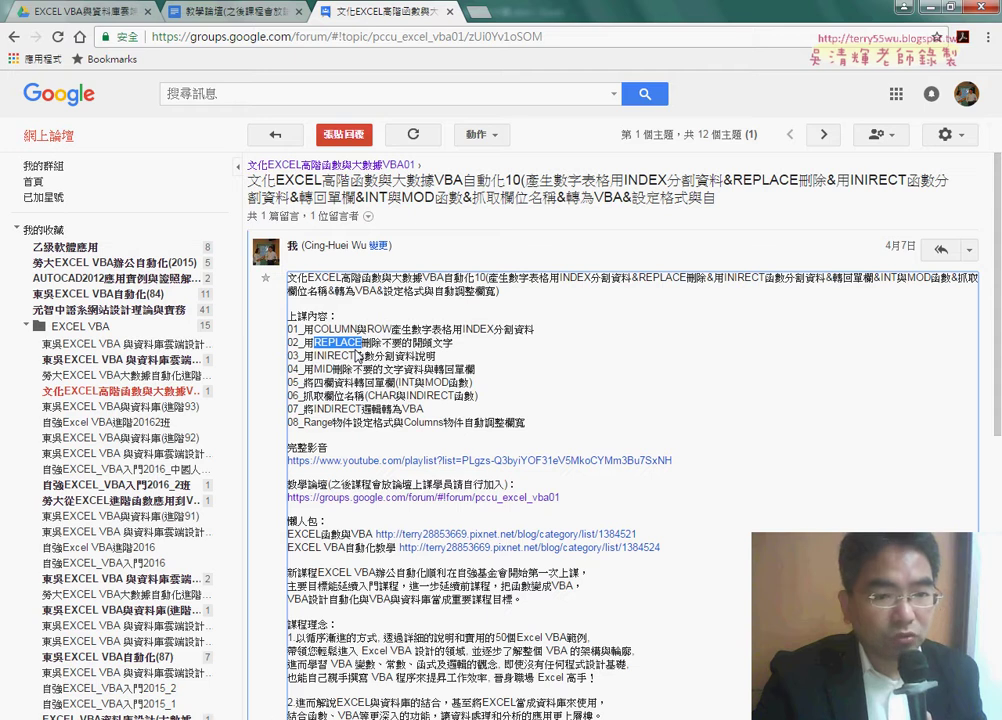
left_click(264, 716)
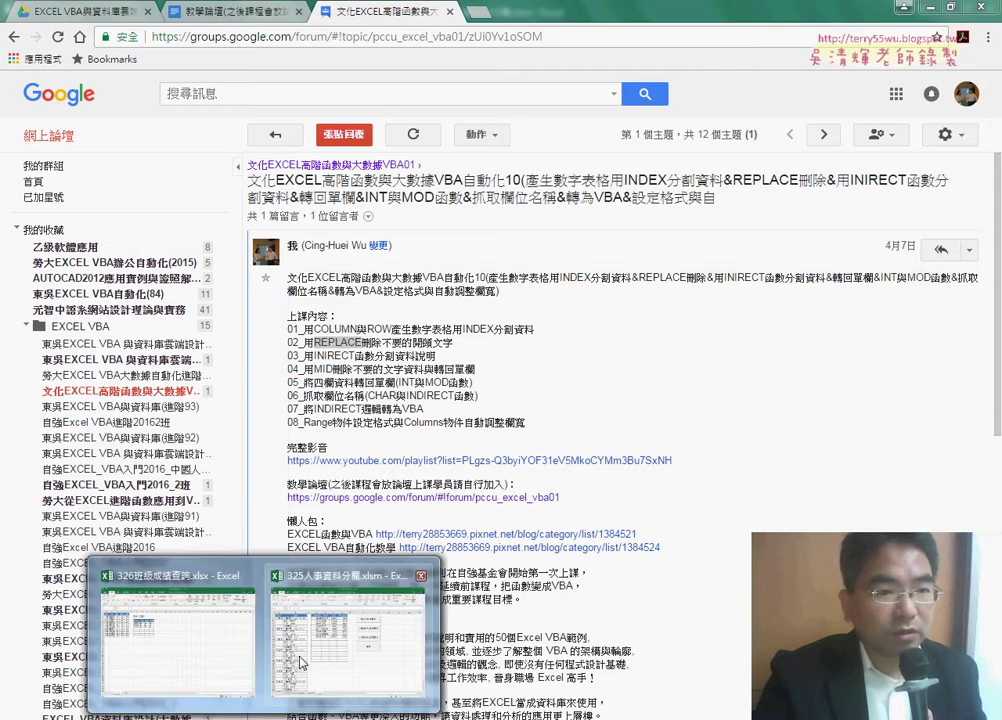
Bring up 325人事資料分欄 and review the INDEX sheet's source list B2:B33 and split table D2:G9.
left_click(300, 662)
left_click(103, 690)
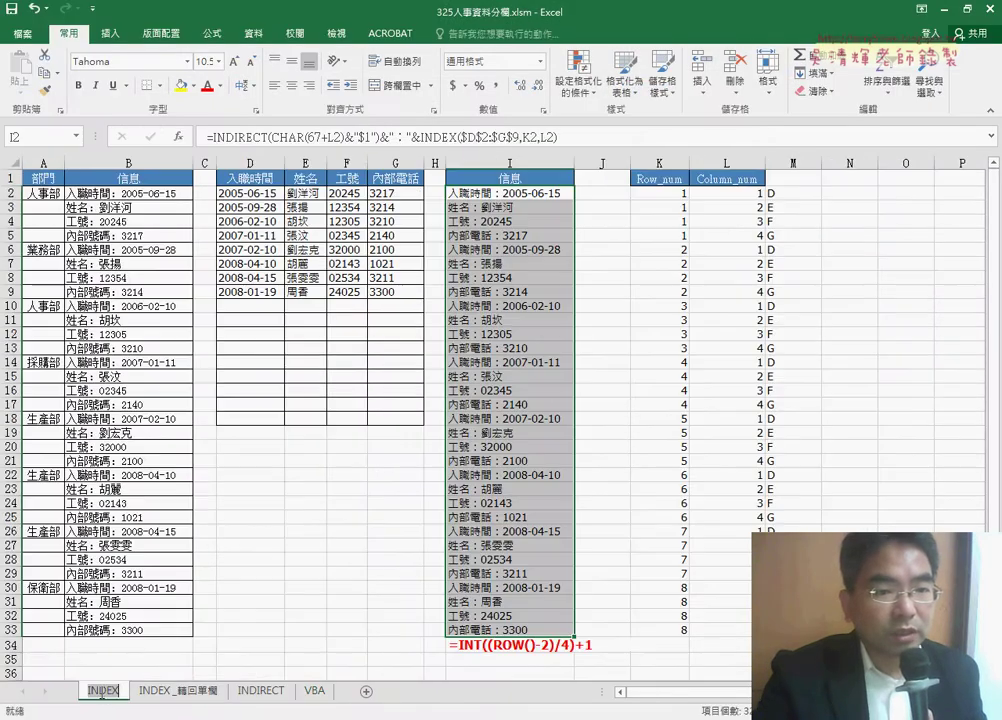
left_click(95, 195)
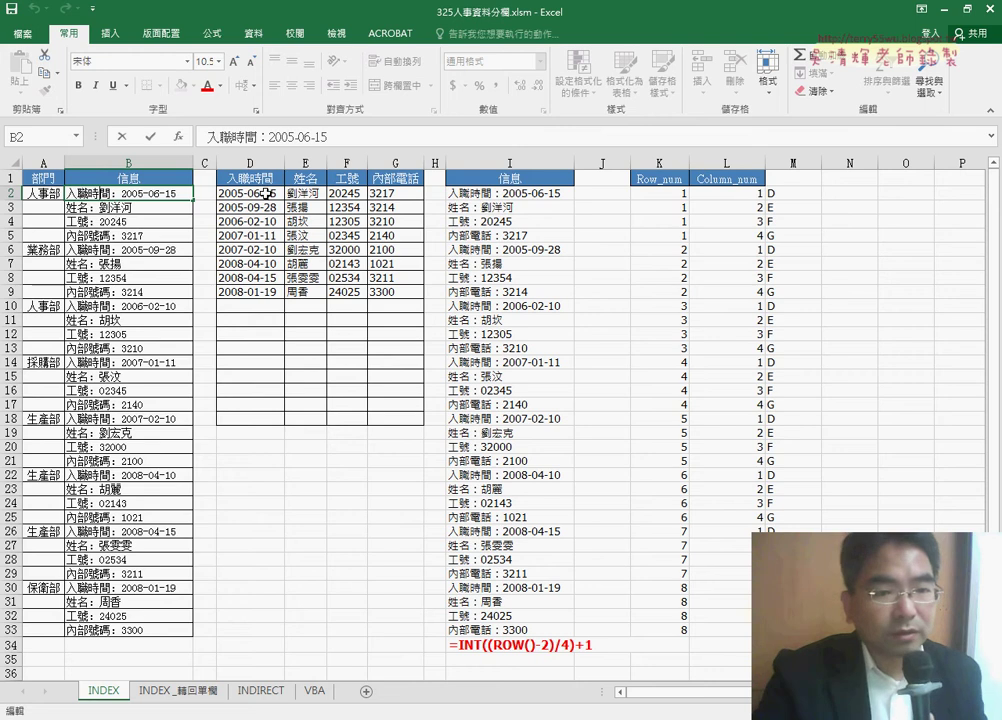
left_click_drag(265, 193, 395, 291)
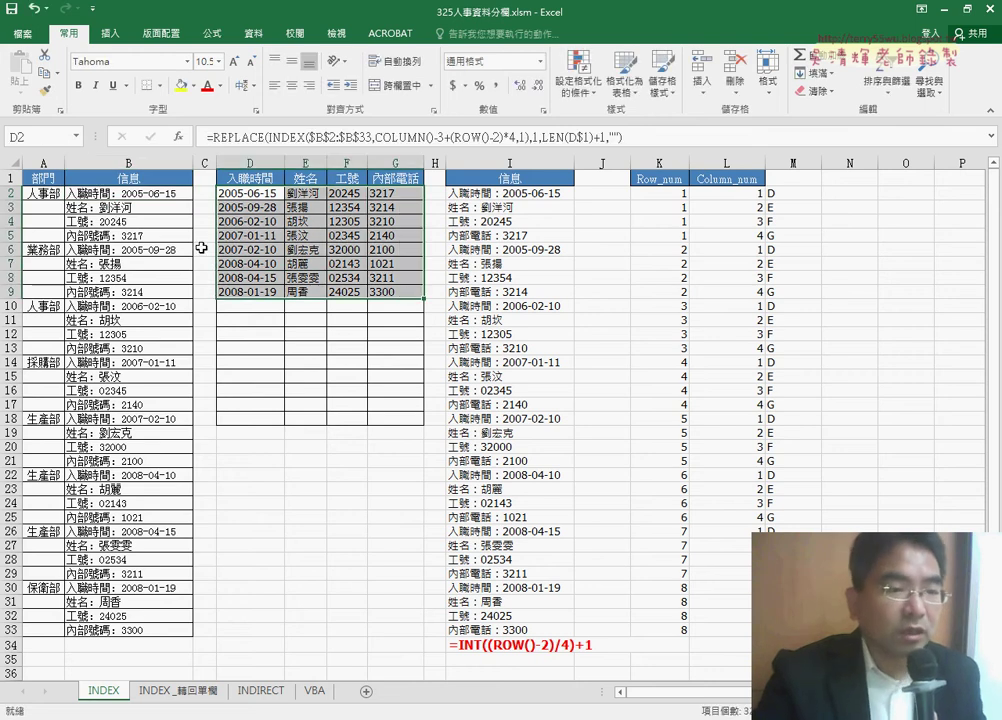
left_click_drag(142, 195, 150, 630)
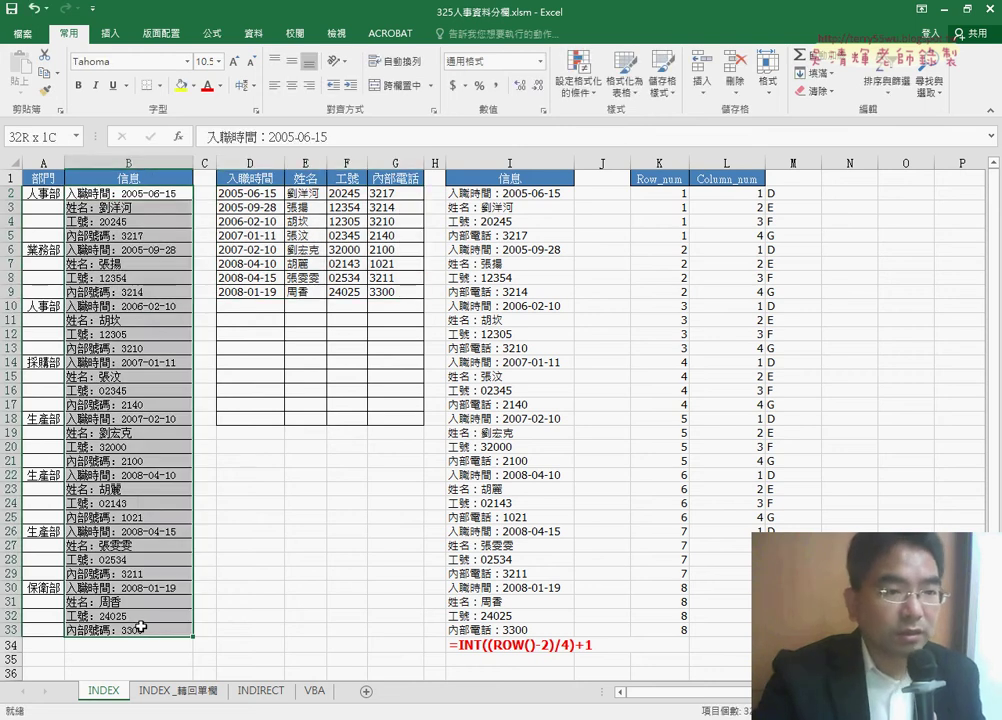
left_click_drag(262, 193, 404, 292)
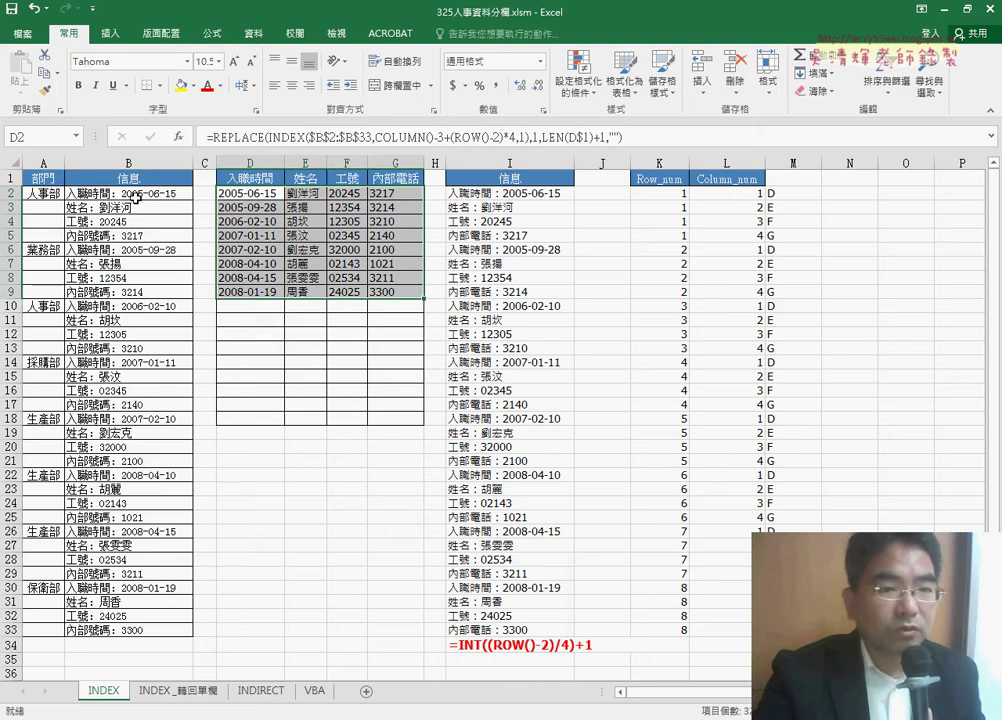
left_click_drag(135, 196, 137, 198)
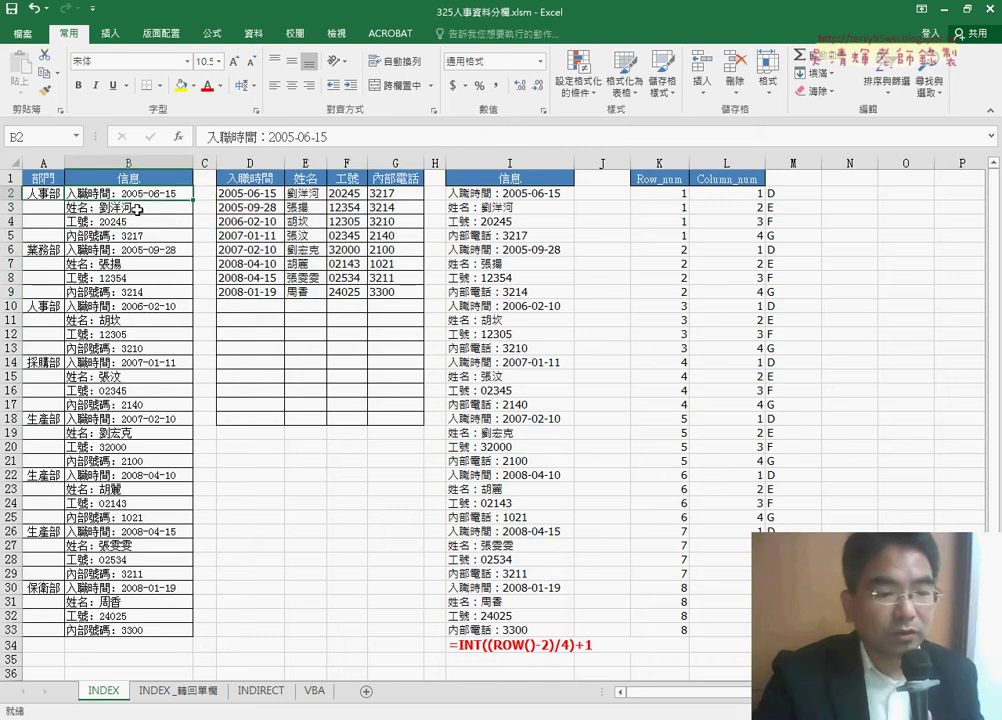
left_click(137, 209)
left_click(136, 222)
left_click(136, 236)
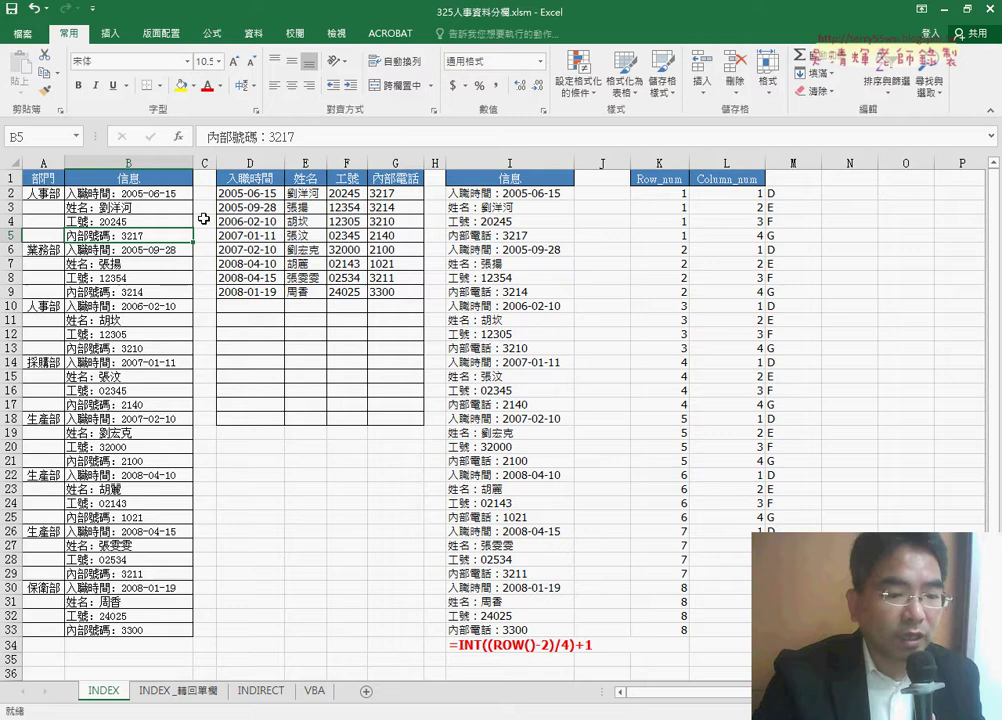
Inspect E2's splitting formula without changing it, then move to the INDIRECT sheet.
left_click(254, 193)
double_click(308, 193)
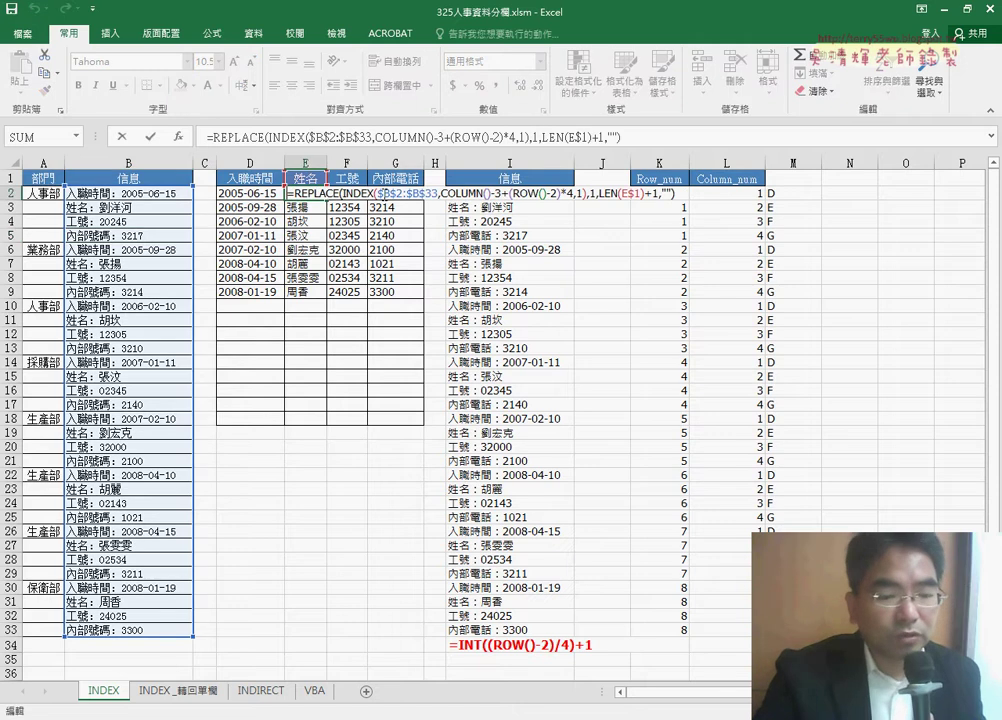
type("=")
left_click(400, 432)
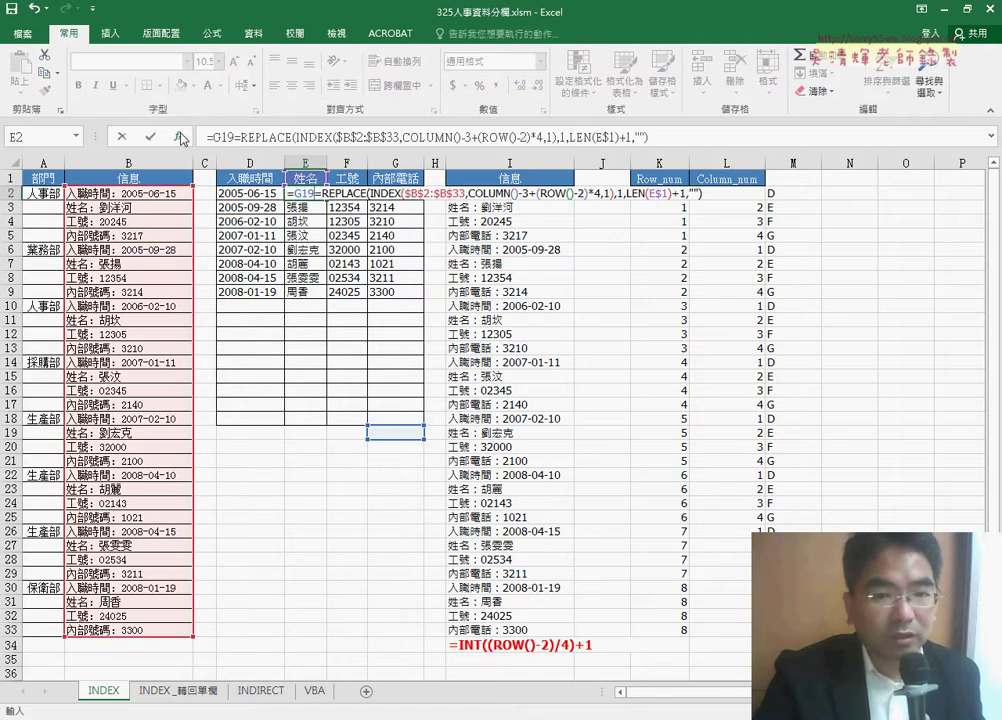
left_click(121, 136)
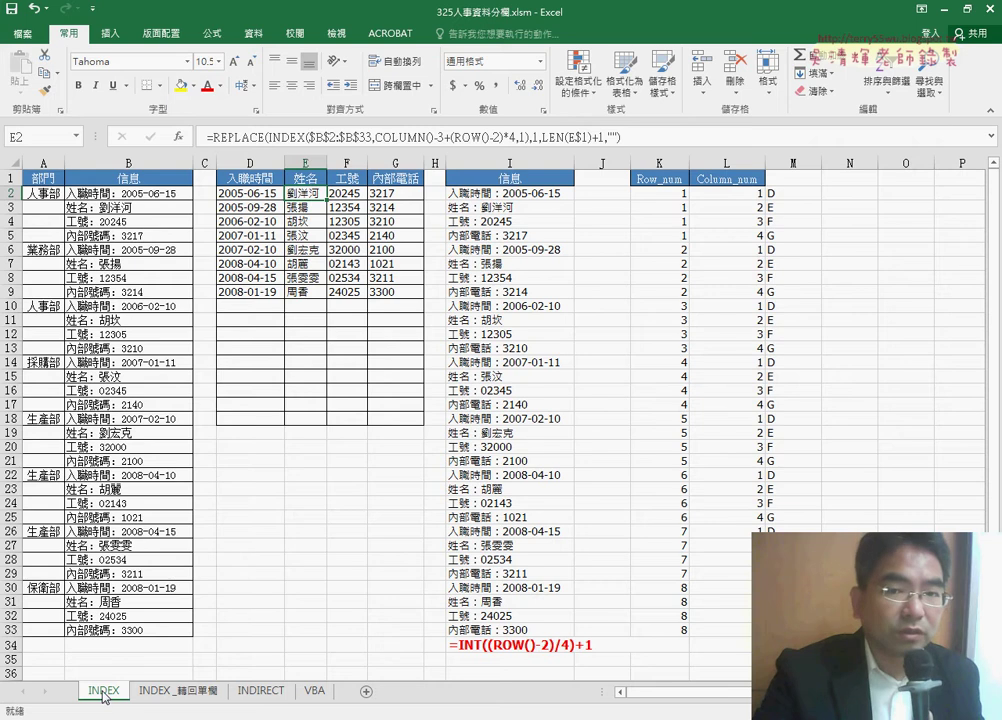
left_click(269, 699)
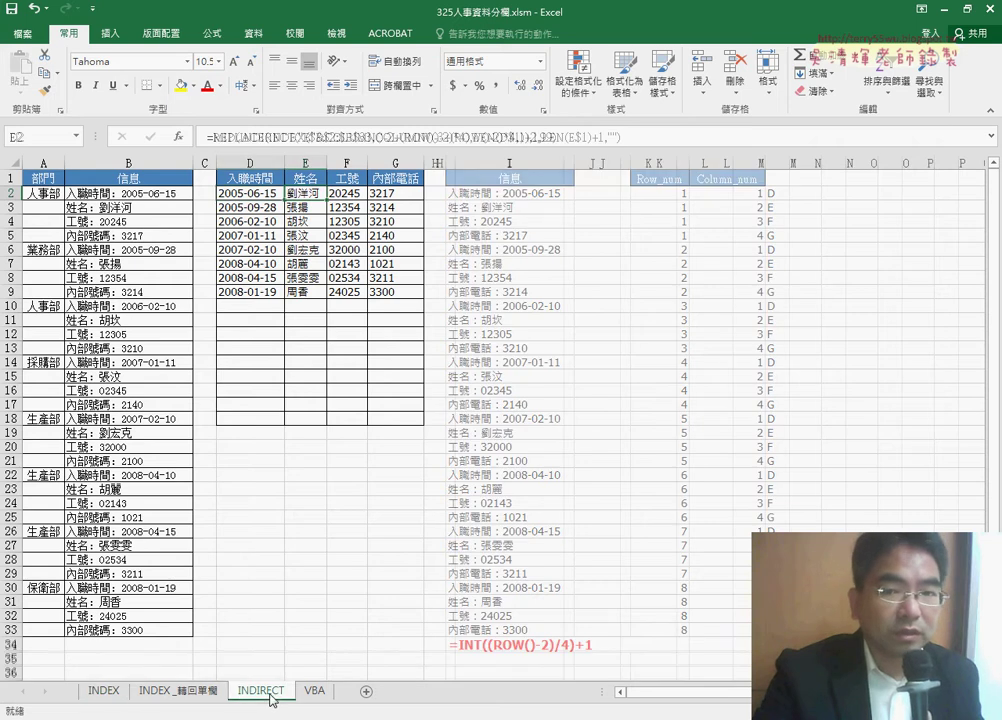
Run the VBA sheet's macros: 清除, 輸出2到33表格, 人事資料_包含欄名, 人事資料_去除欄名, then 清除 again.
left_click(320, 699)
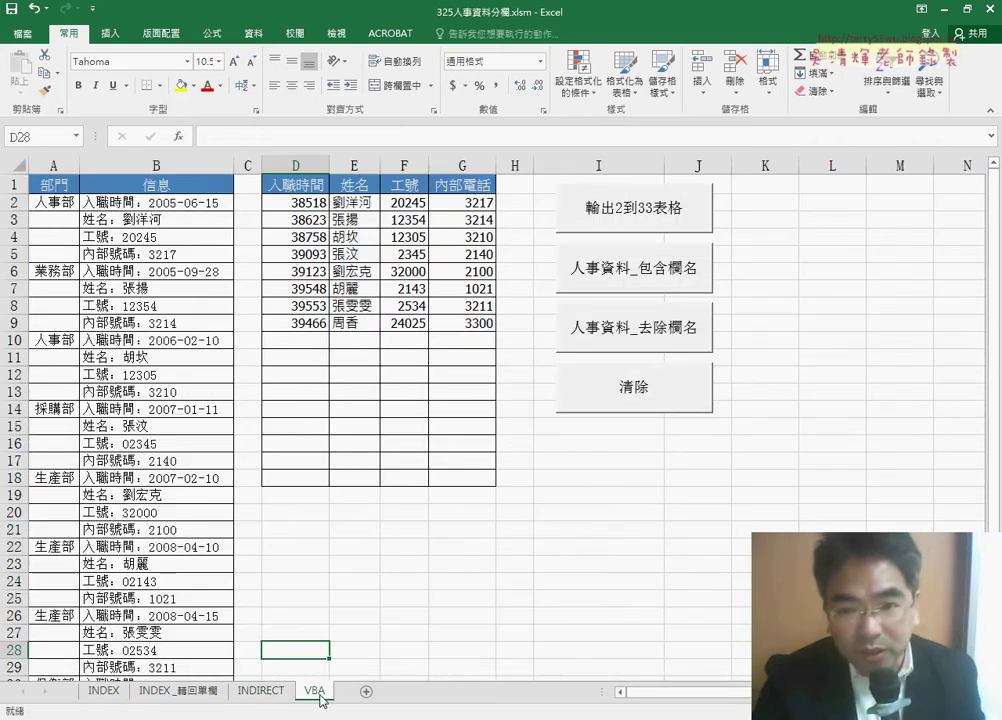
left_click(661, 400)
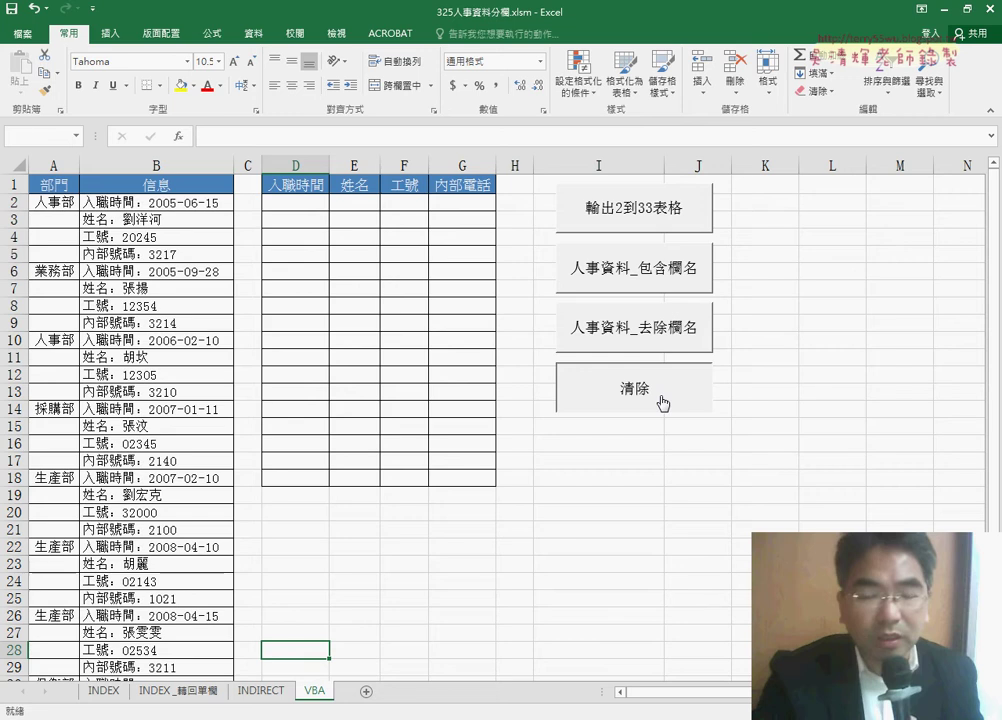
left_click(612, 211)
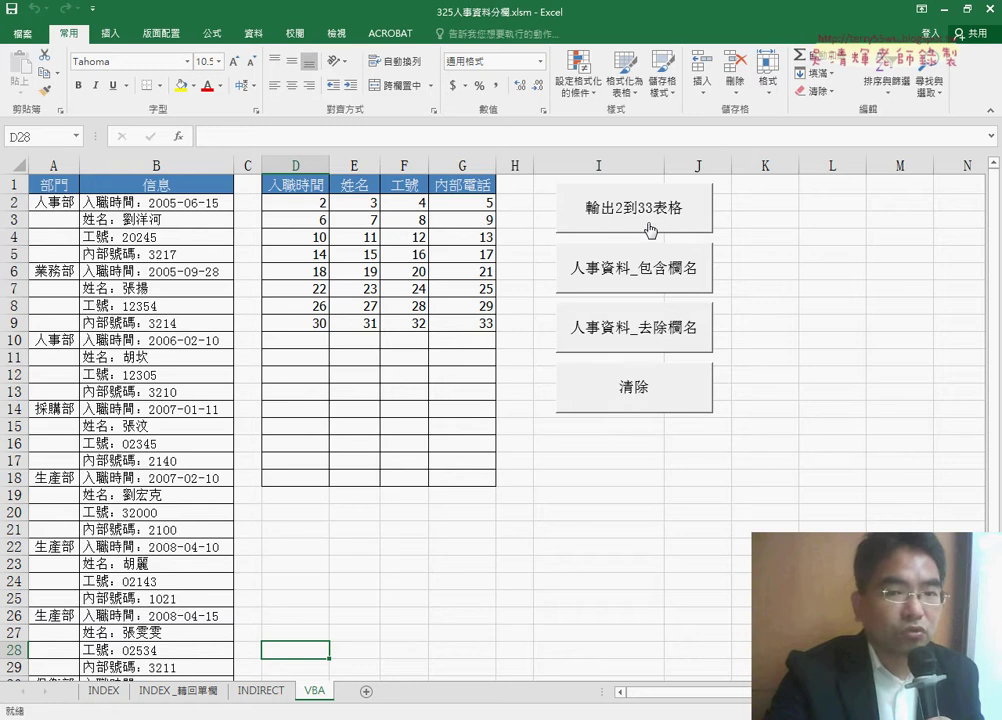
left_click_drag(302, 205, 456, 324)
left_click(456, 324)
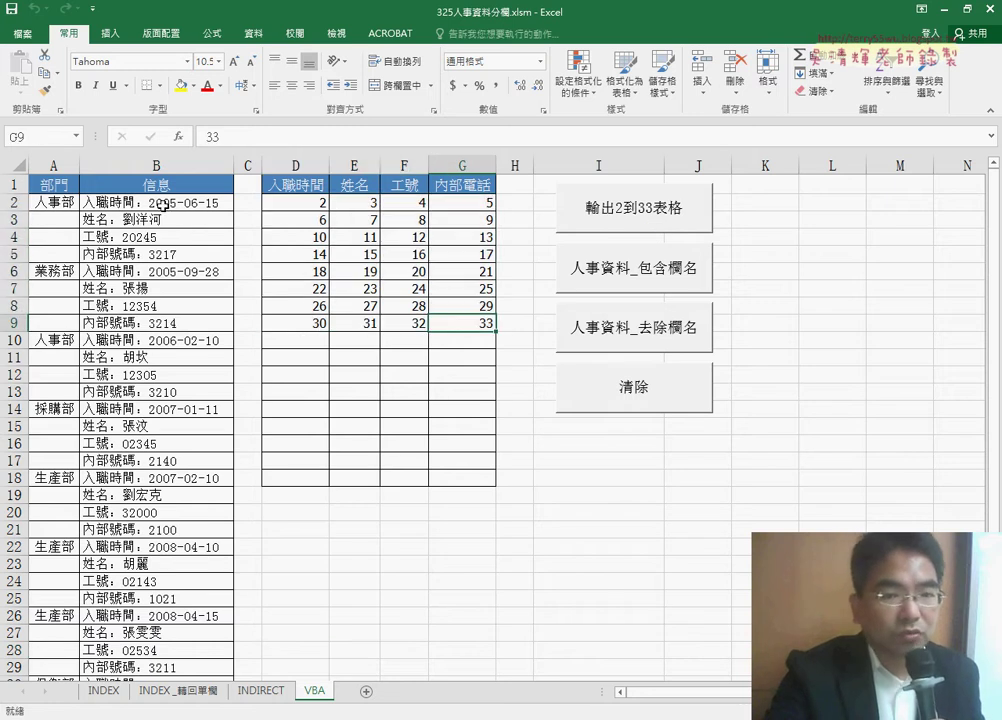
left_click(640, 269)
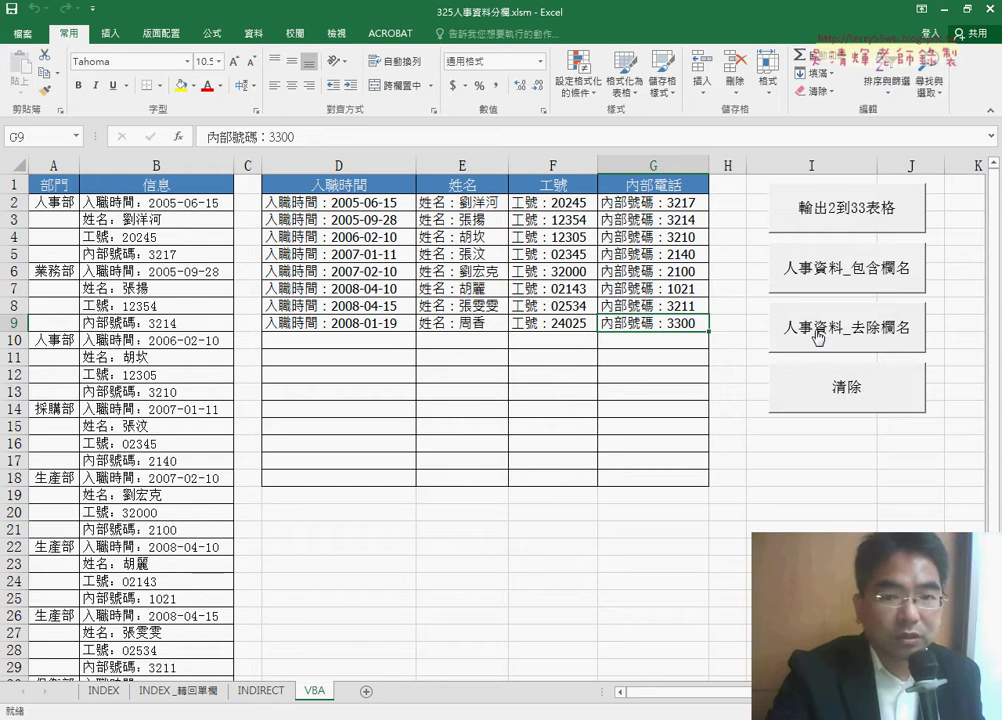
left_click(818, 337)
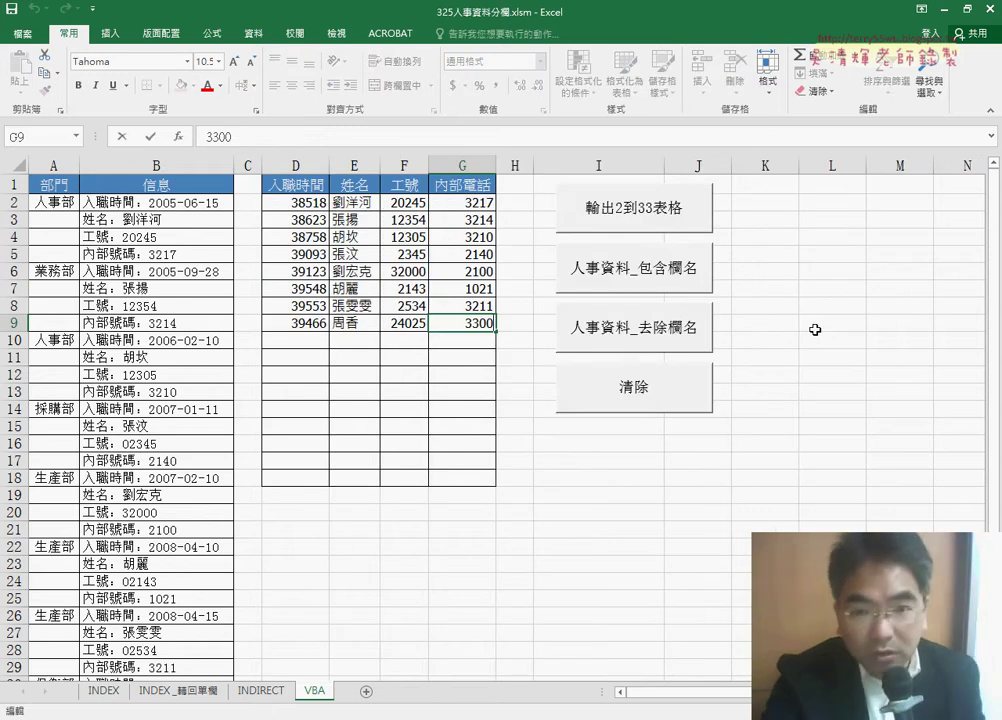
left_click(612, 409)
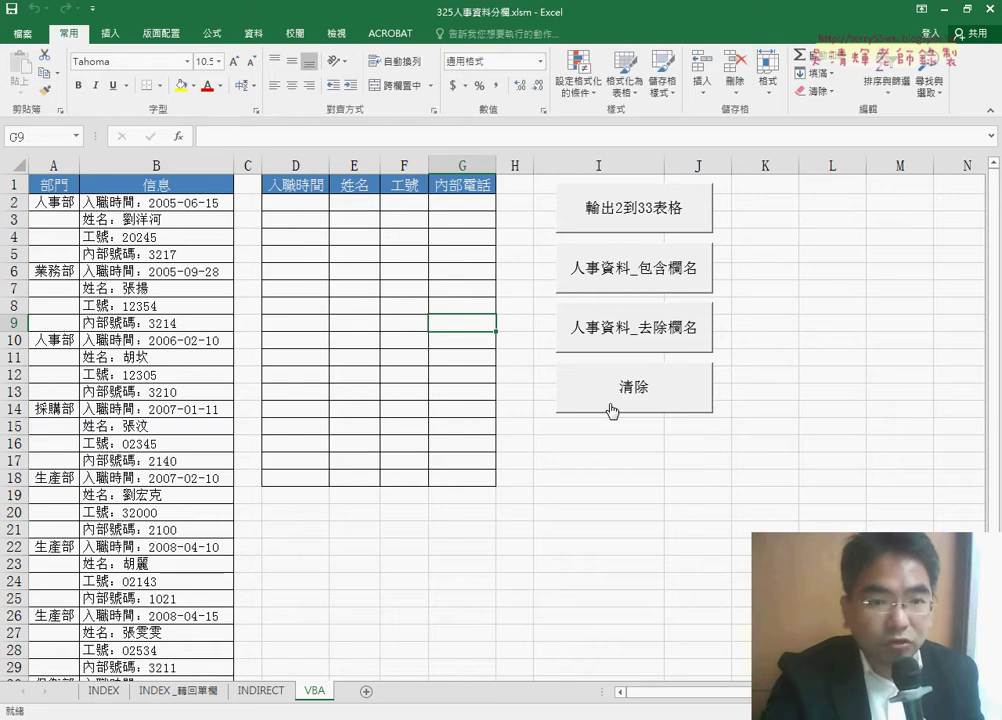
Open the Module1 macro code assigned to the 輸出2到33表格 button.
right_click(609, 211)
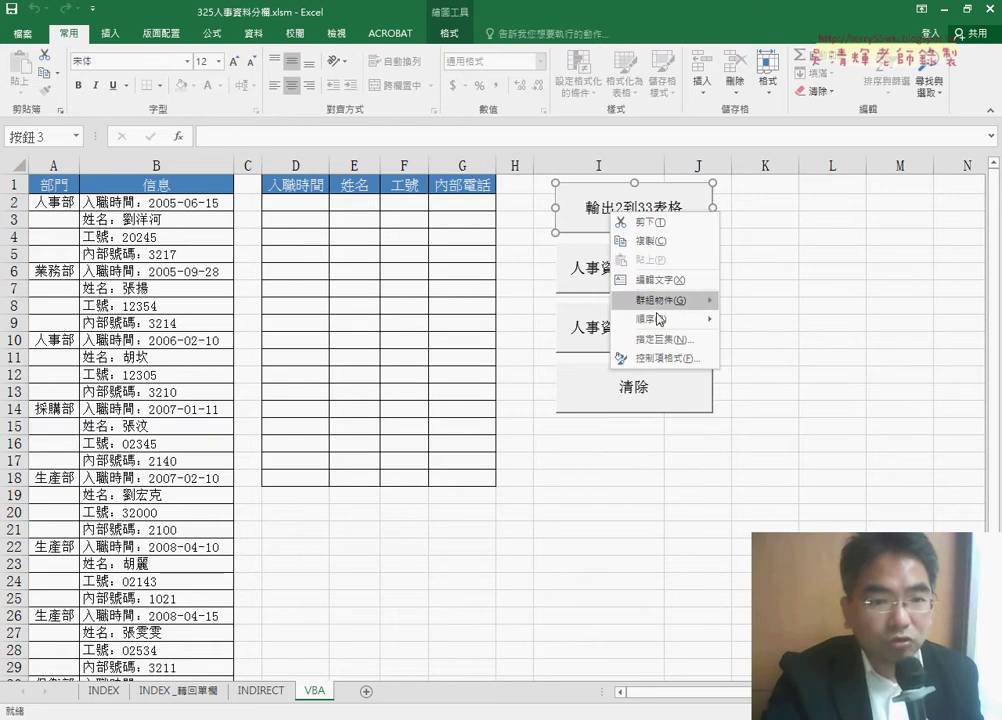
left_click(663, 339)
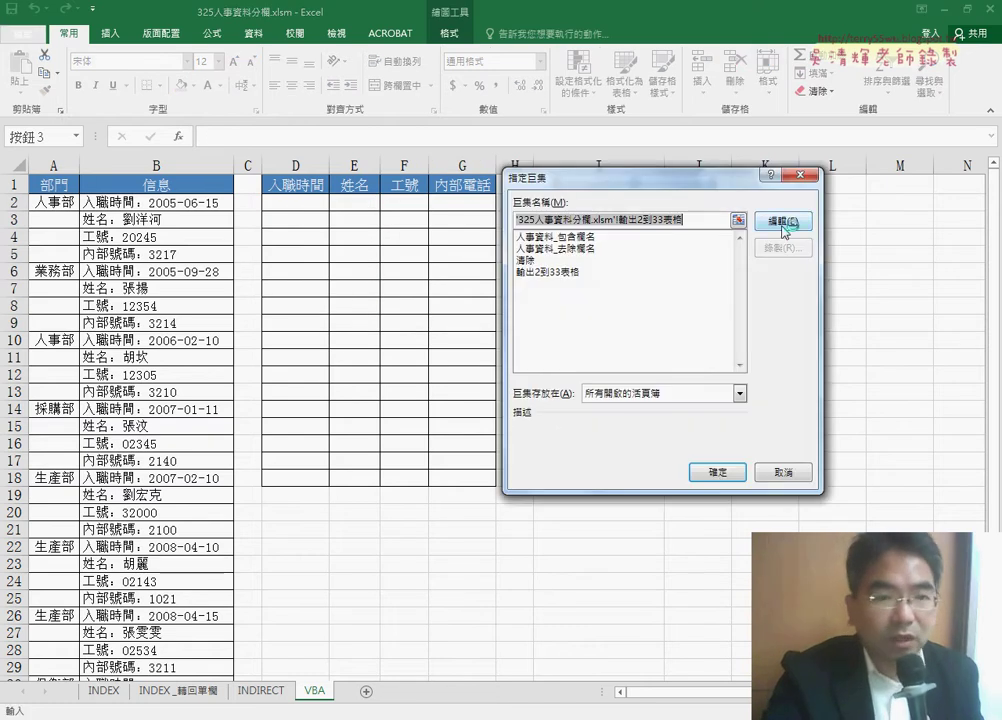
left_click(783, 221)
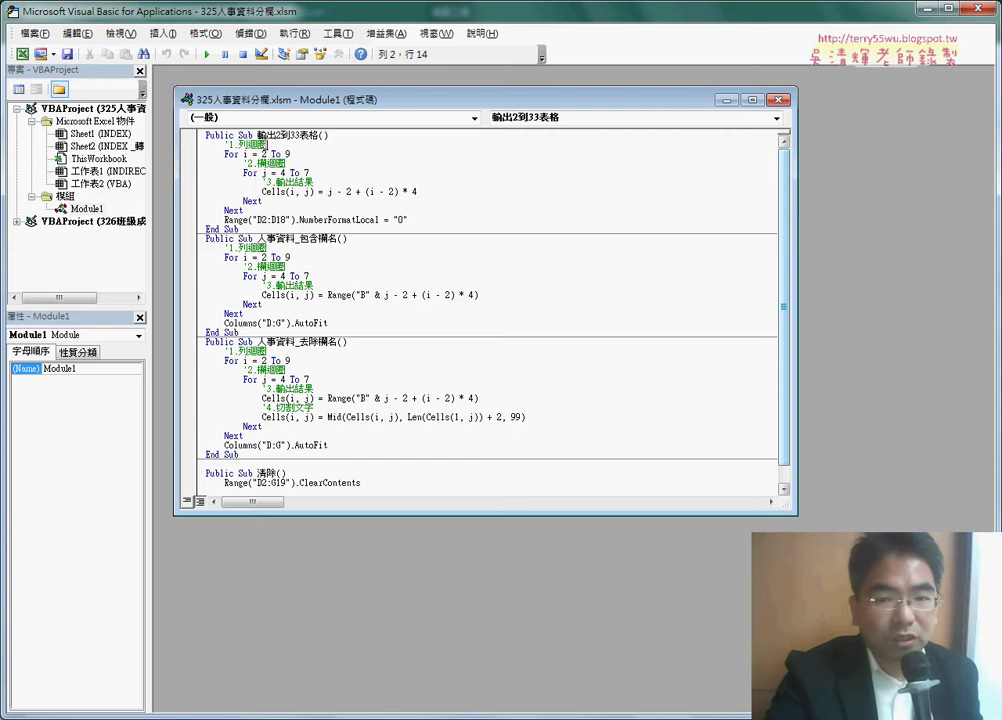
Arrange the code editor beside the sheet to review the j - 2 + (i - 2) * 4 calculation.
left_click_drag(196, 12, 255, 69)
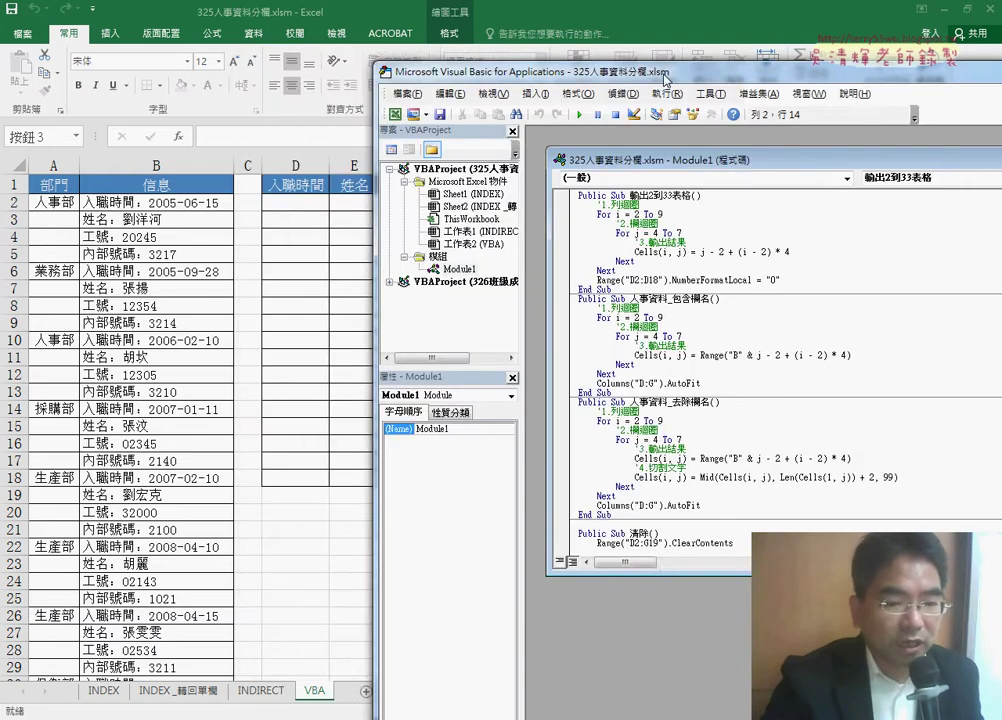
left_click_drag(528, 72, 780, 74)
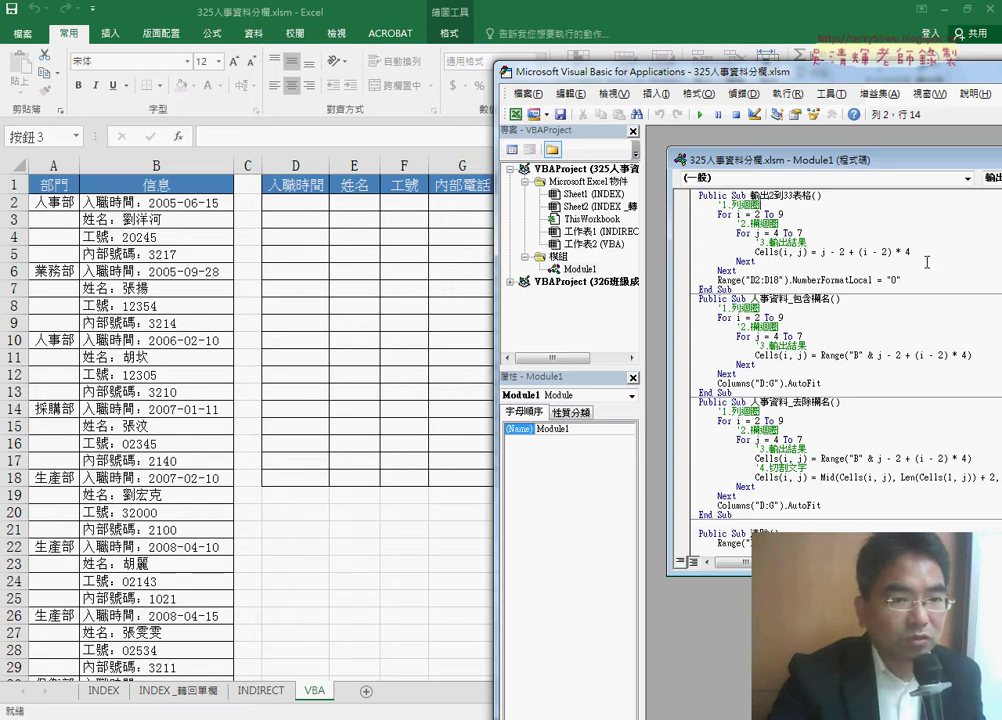
left_click(822, 251)
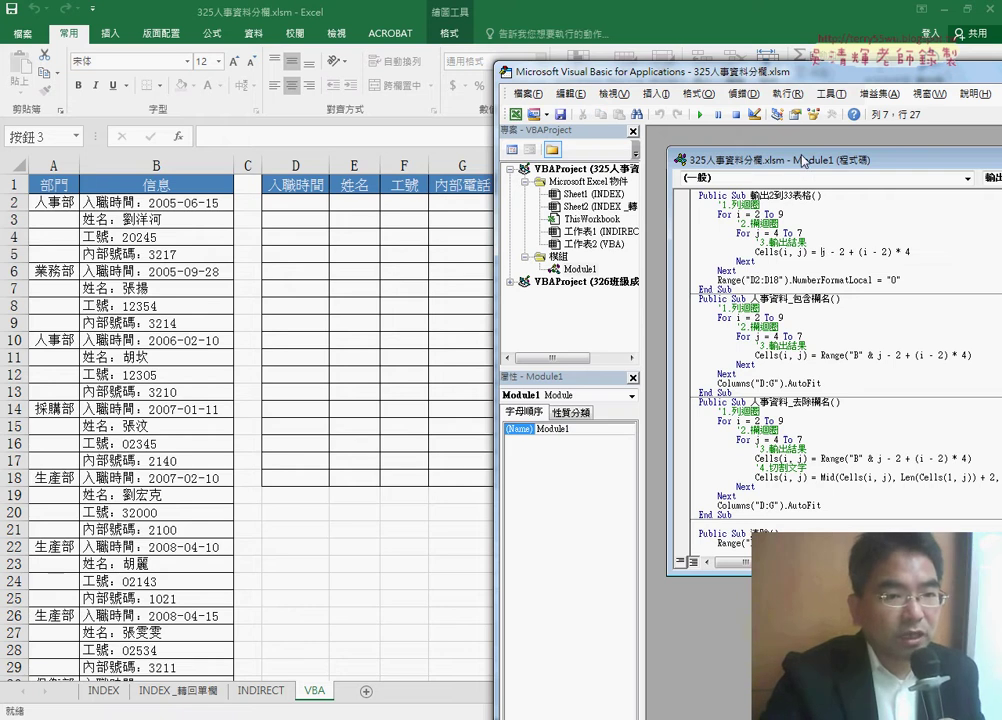
double_click(805, 160)
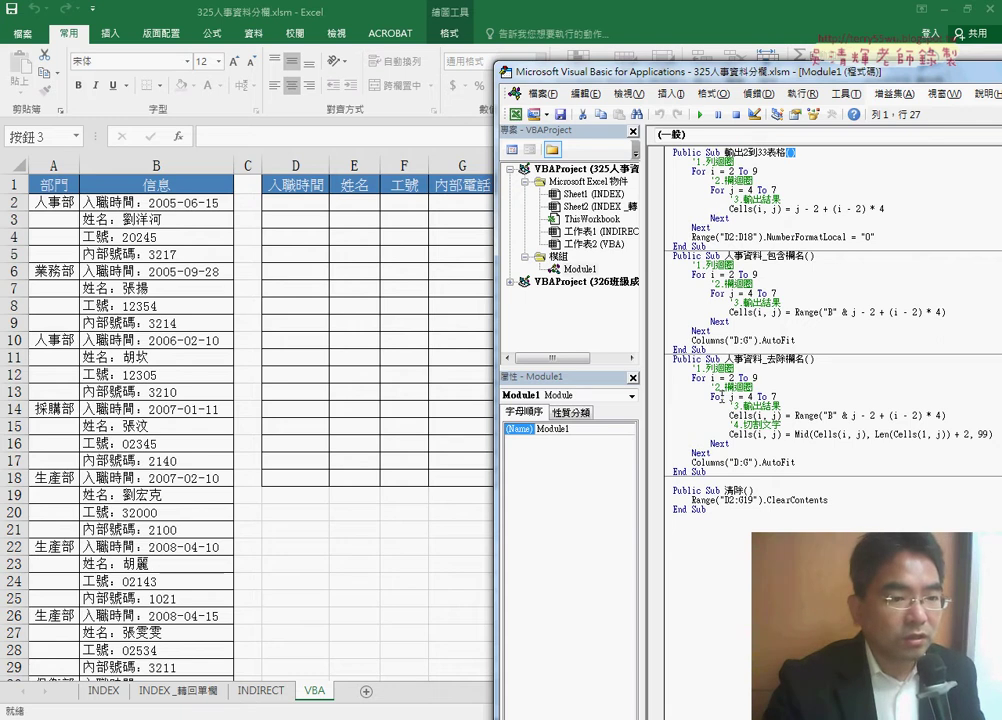
left_click(345, 410)
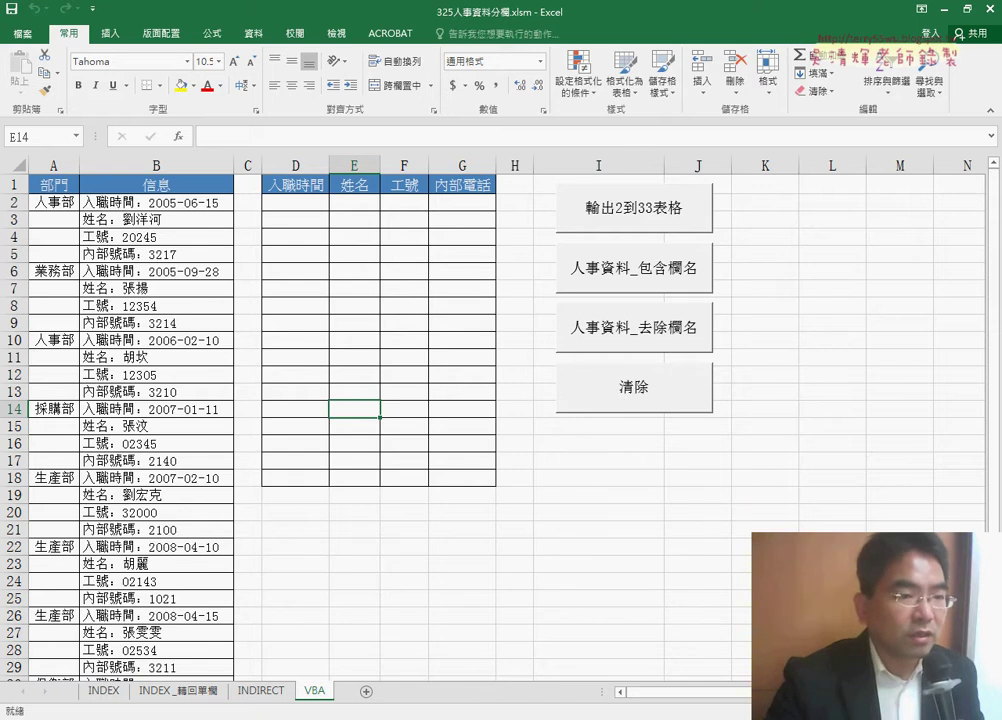
Switch to the 326班級成績查詢 workbook and select the class cell H2.
mouse_move(272, 718)
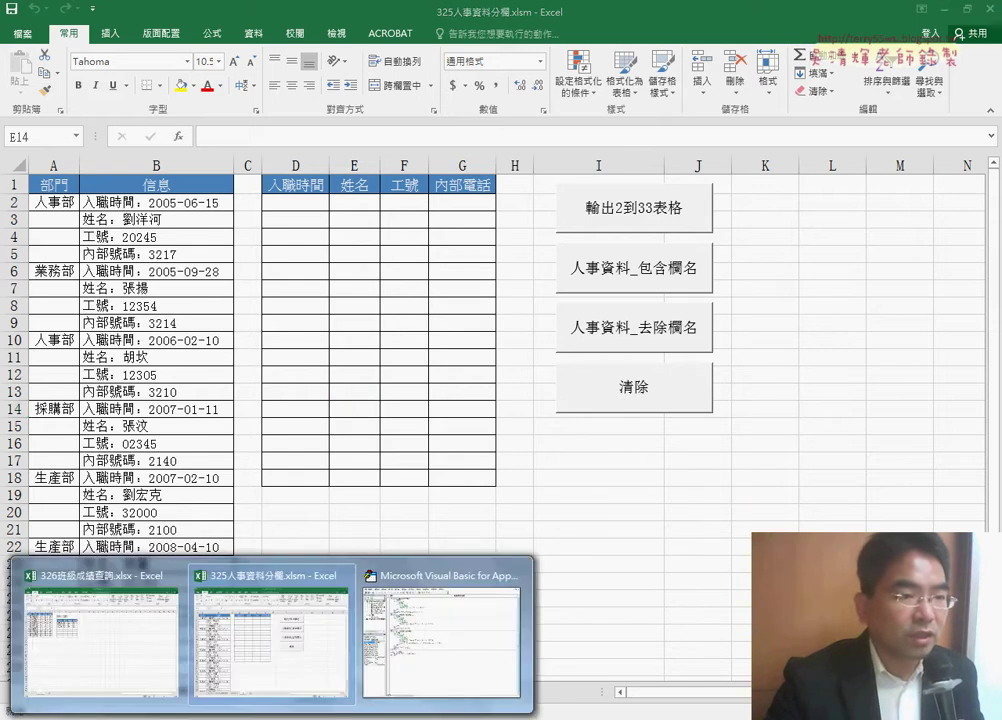
left_click(76, 640)
left_click(240, 594)
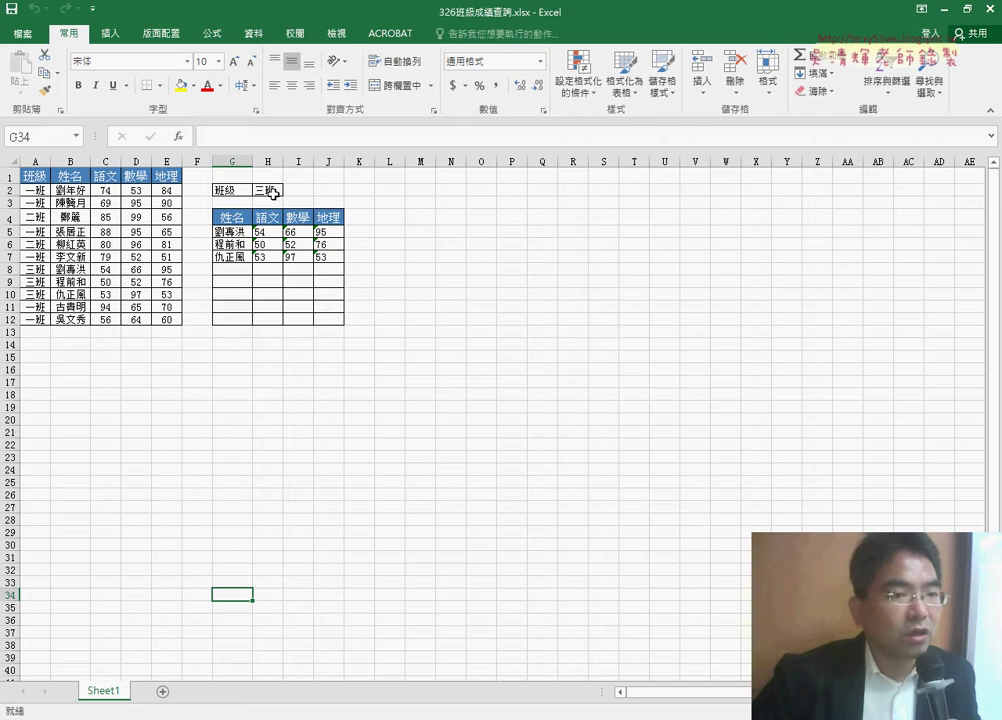
double_click(277, 190)
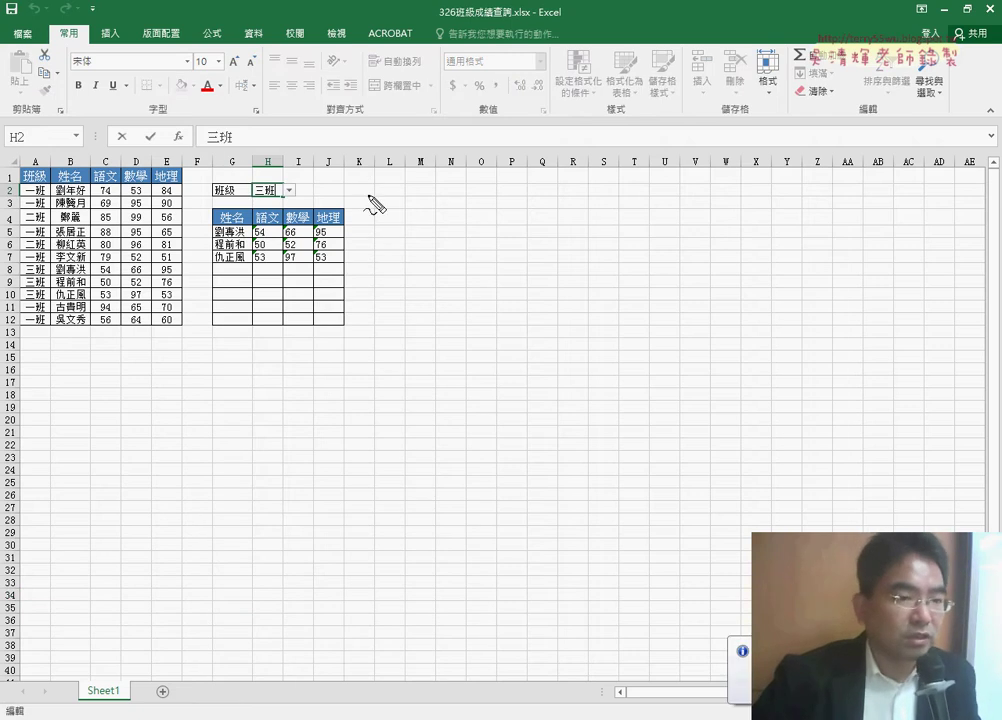
Annotate the sheet, dividing the source data from the H2 lookup area, then clear the marks.
left_click_drag(197, 140, 190, 414)
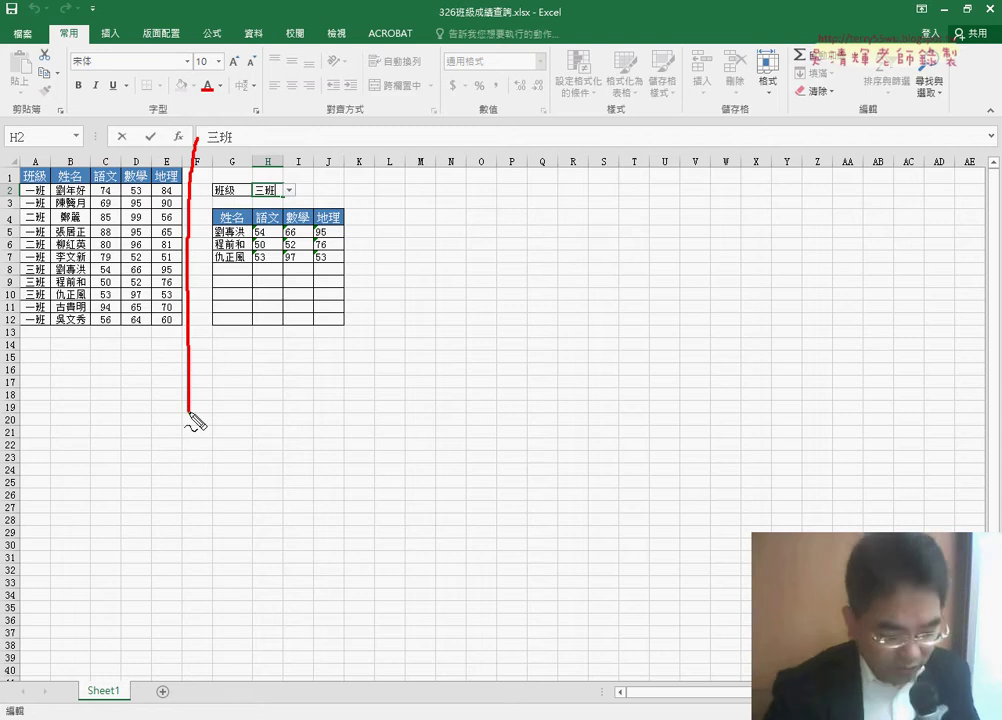
mouse_move(184, 345)
left_mouse_down()
mouse_move(56, 339)
mouse_move(78, 362)
left_mouse_up()
mouse_move(197, 347)
left_mouse_down()
mouse_move(260, 350)
mouse_move(254, 358)
left_mouse_up()
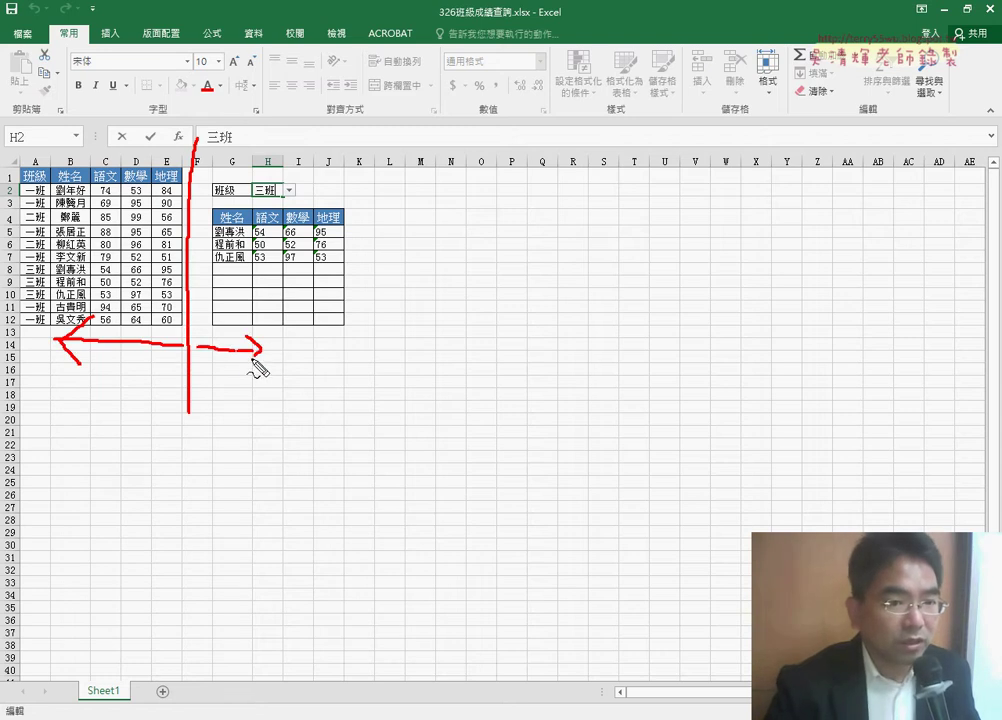
left_click_drag(288, 213, 272, 197)
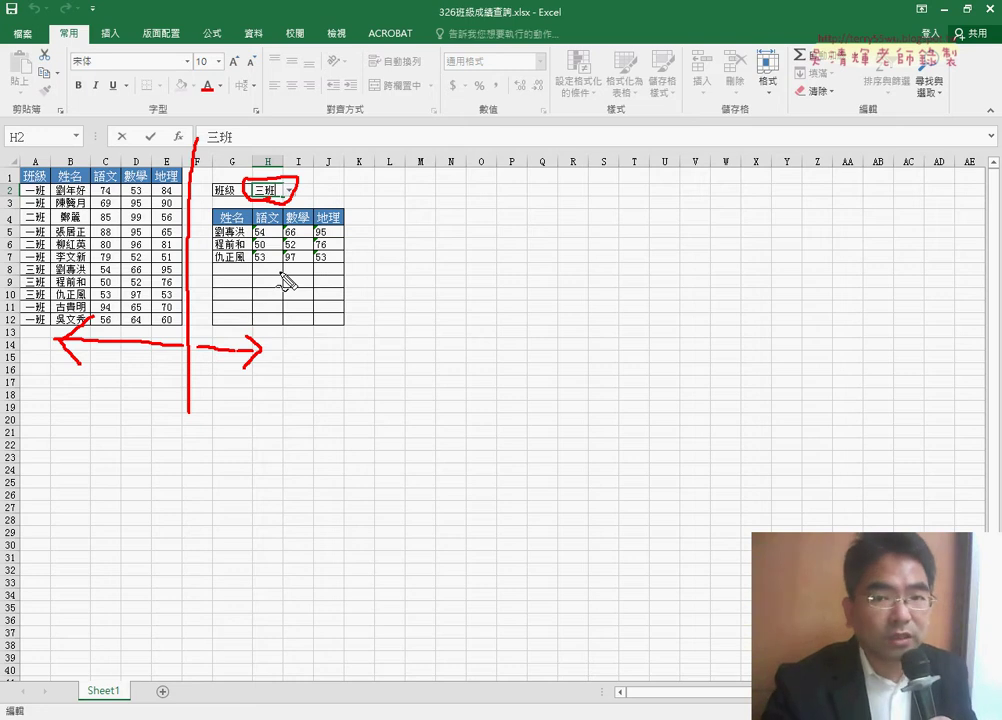
key("Escape")
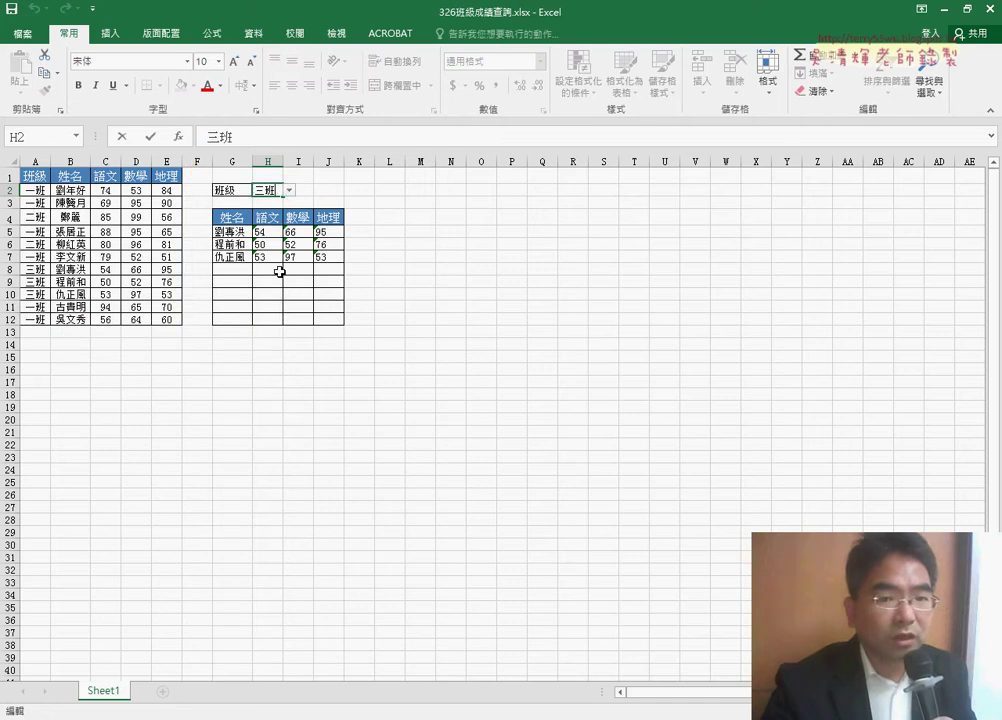
Choose 一班 from H2's class dropdown.
left_click(358, 190)
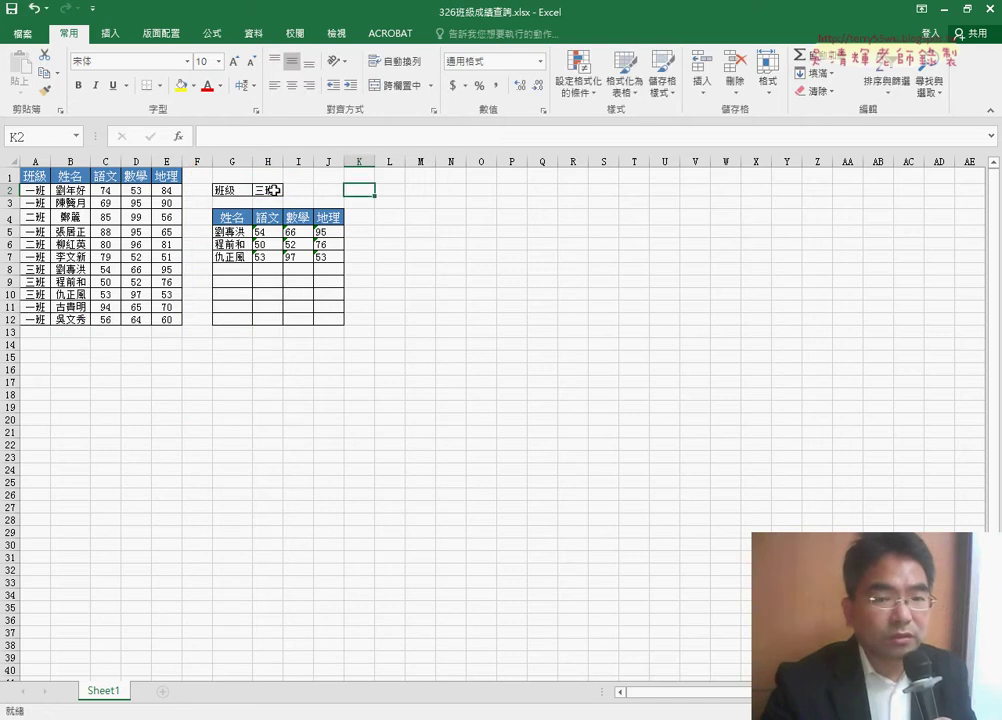
left_click(272, 190)
left_click(290, 193)
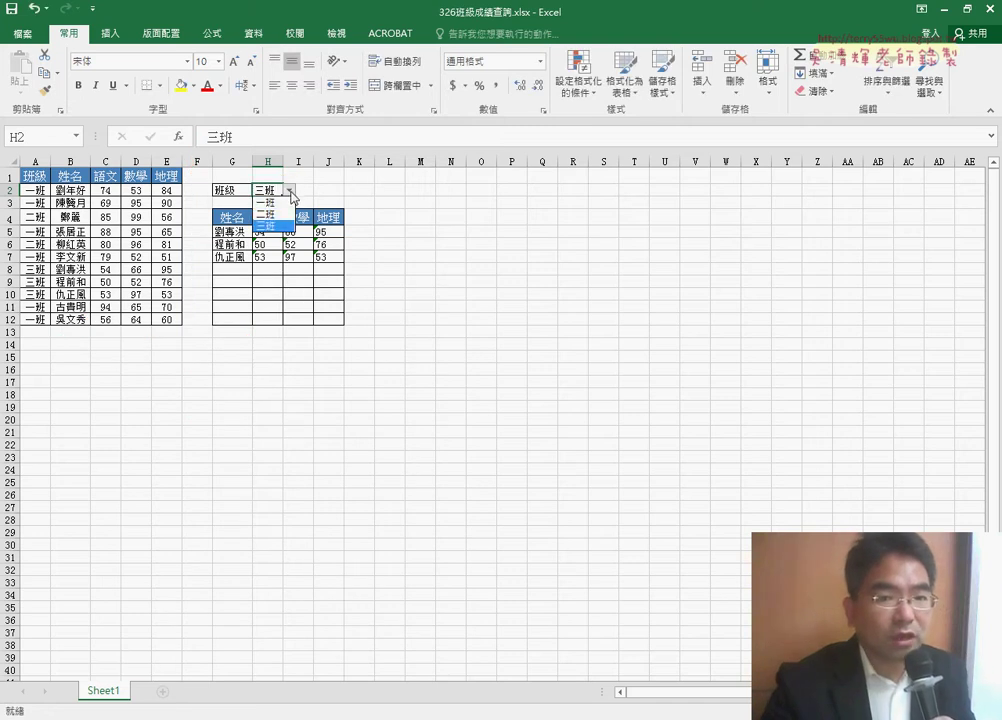
left_click(286, 200)
left_click(287, 200)
Check H2's class list, leaving it on 一班, and show the Data ribbon tools.
left_click(270, 190)
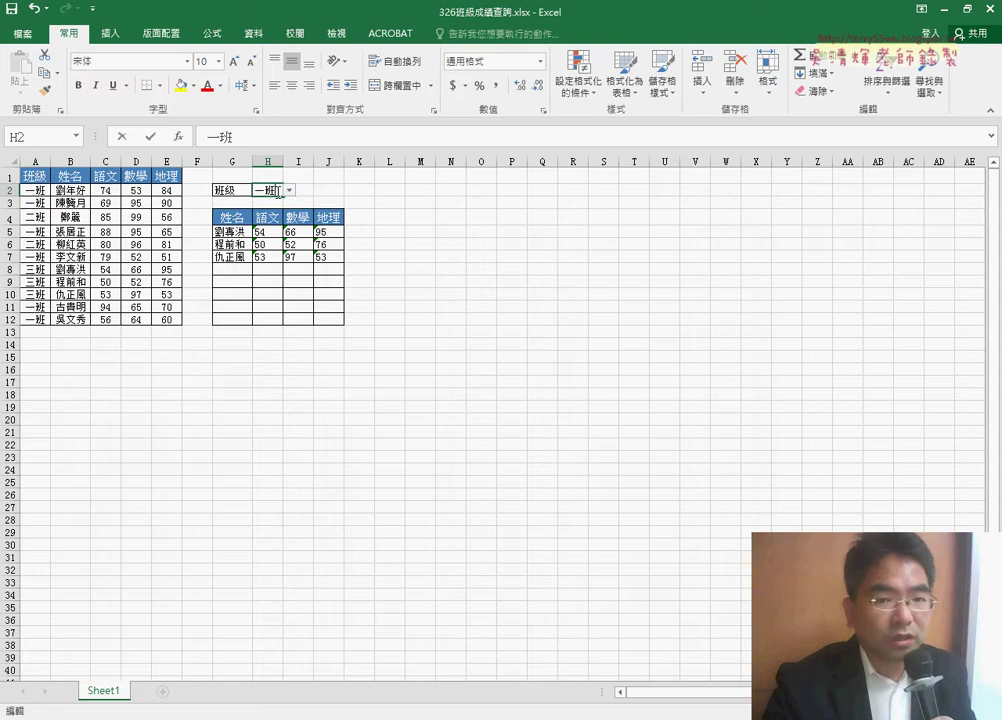
left_click(290, 191)
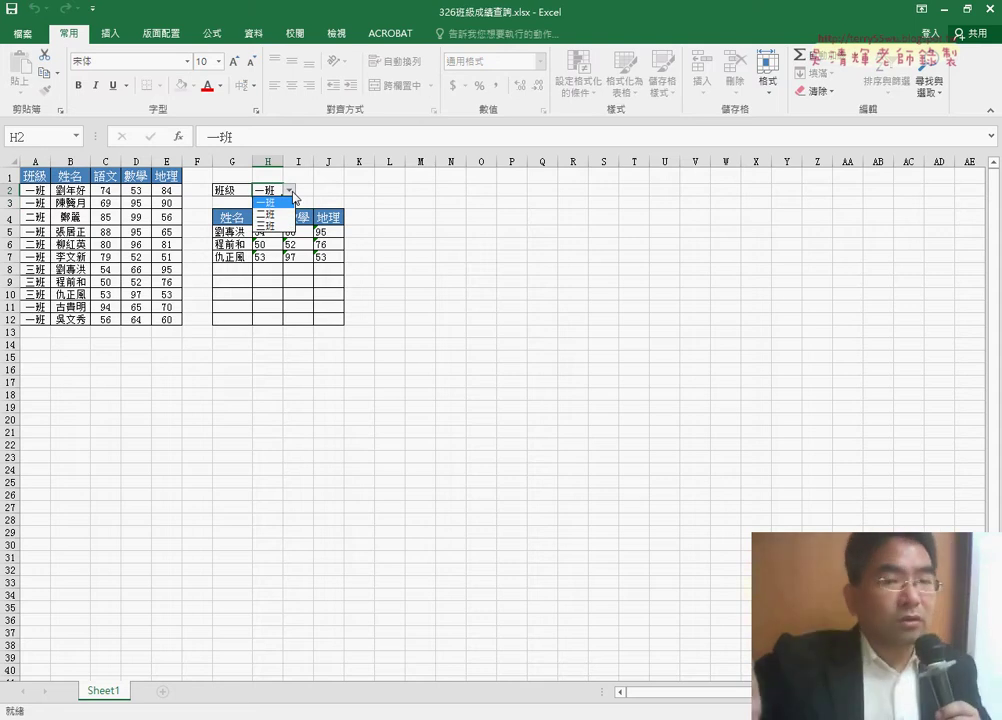
left_click(262, 190)
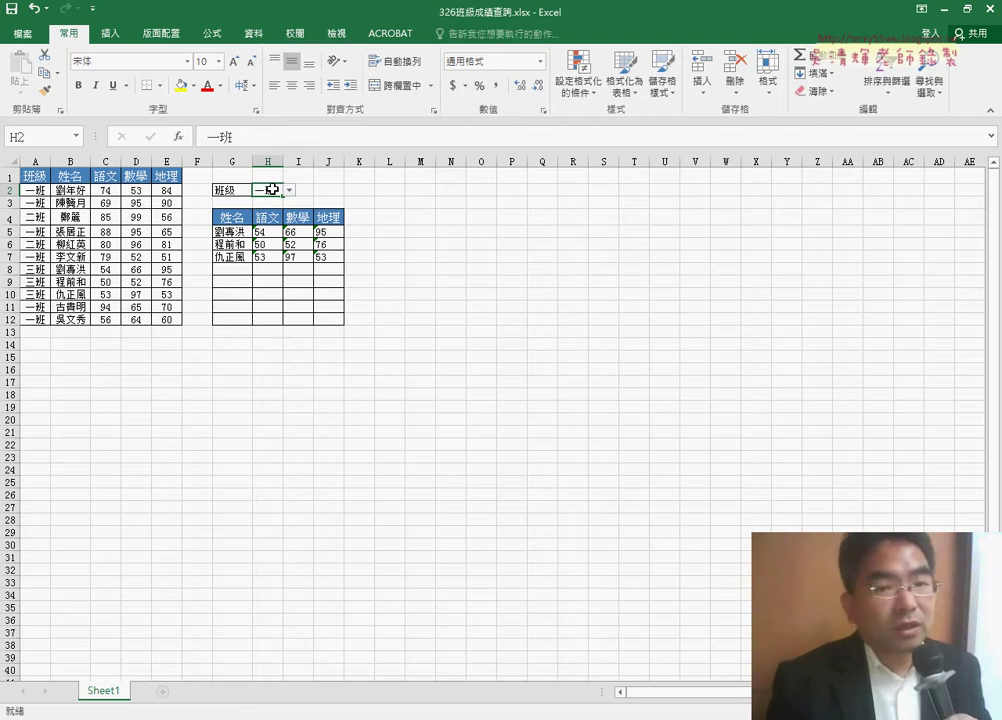
left_click(260, 36)
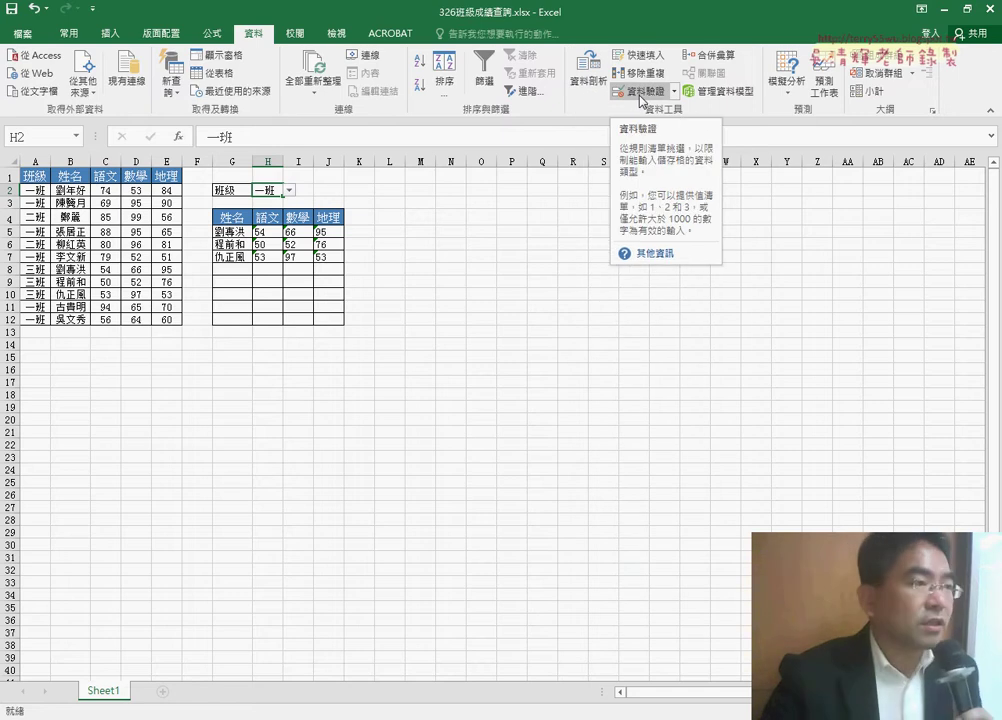
left_click(641, 100)
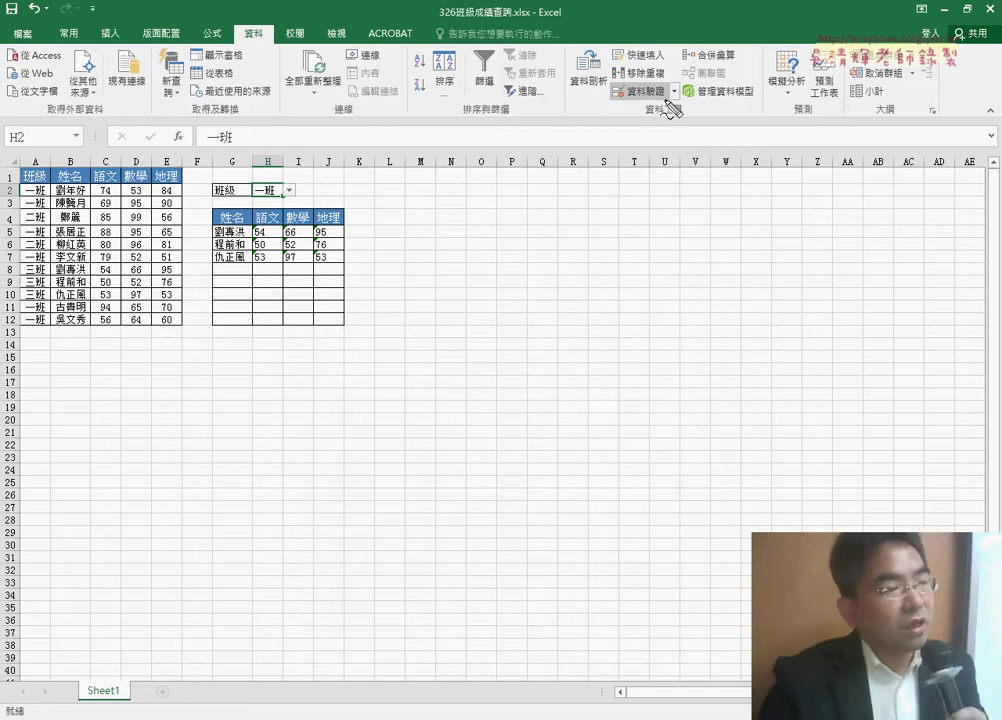
mouse_move(612, 98)
left_mouse_down()
mouse_move(690, 92)
mouse_move(672, 103)
left_mouse_up()
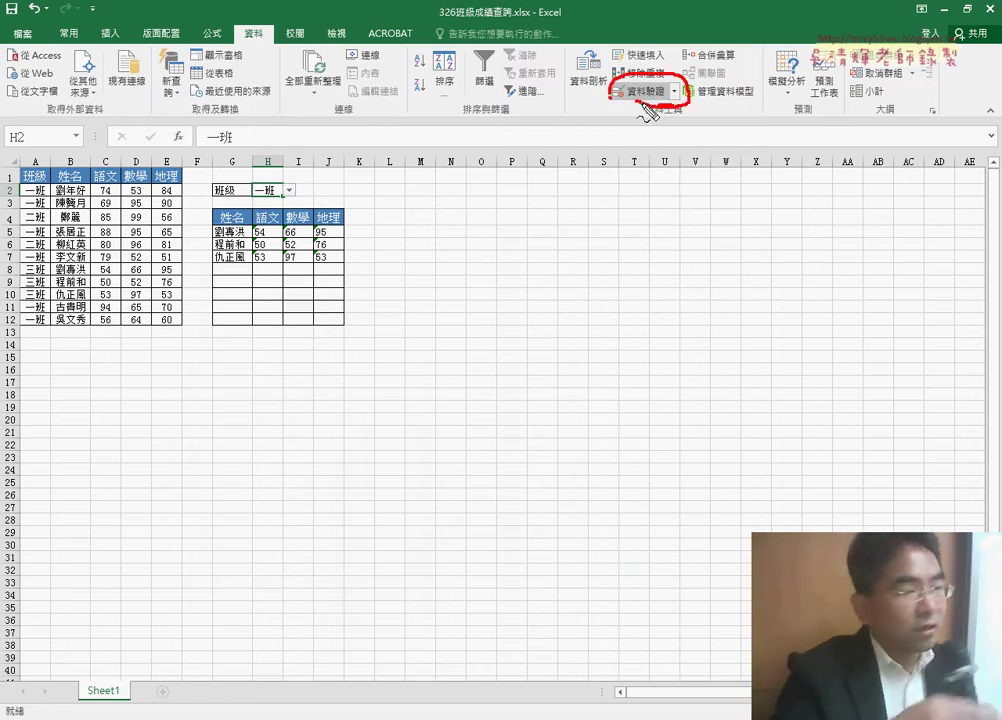
key("Escape")
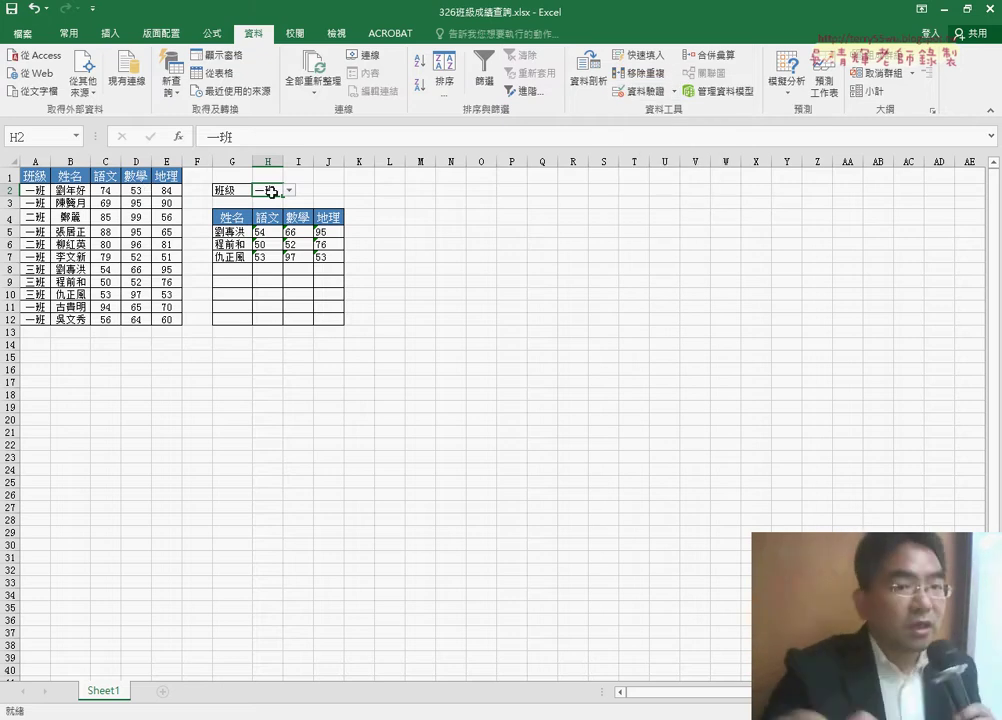
left_click(648, 93)
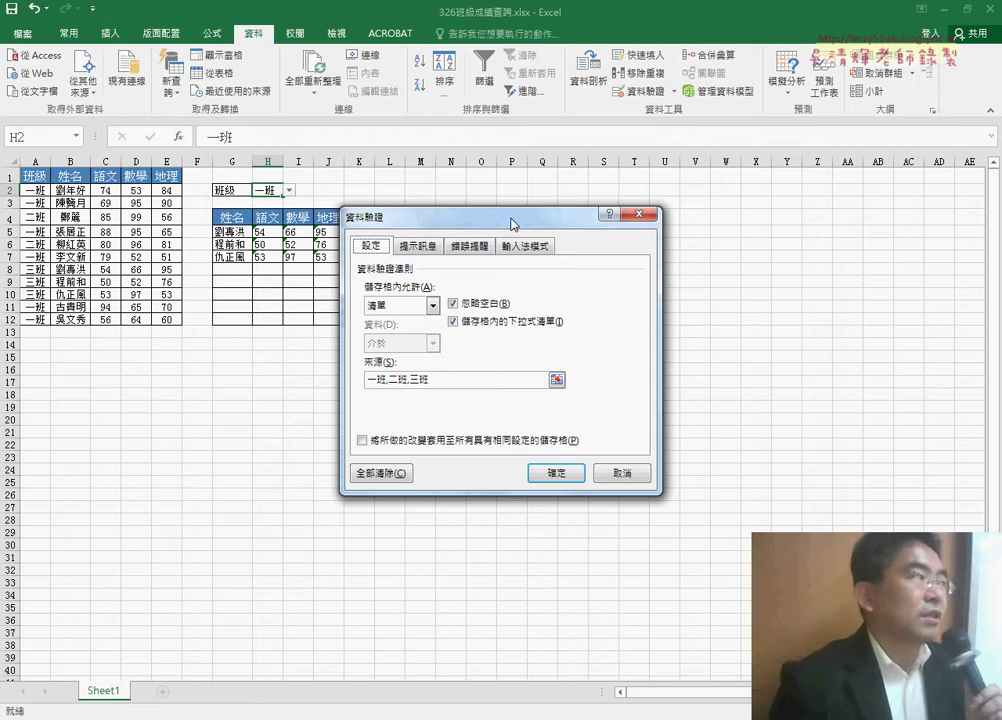
left_click_drag(510, 217, 562, 121)
left_click(484, 210)
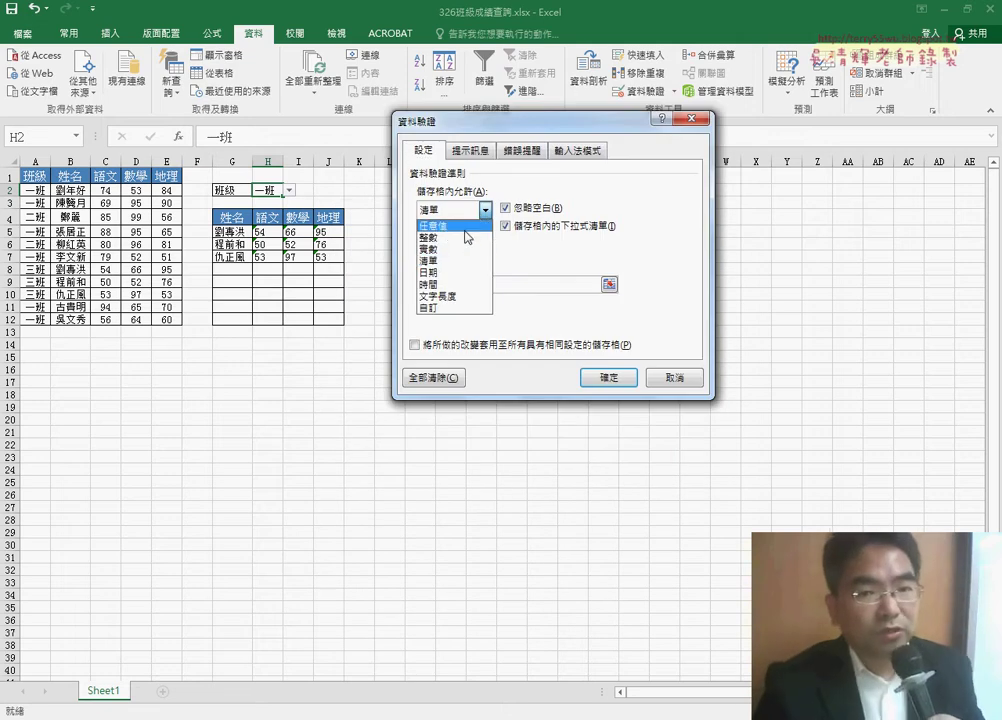
left_click(465, 227)
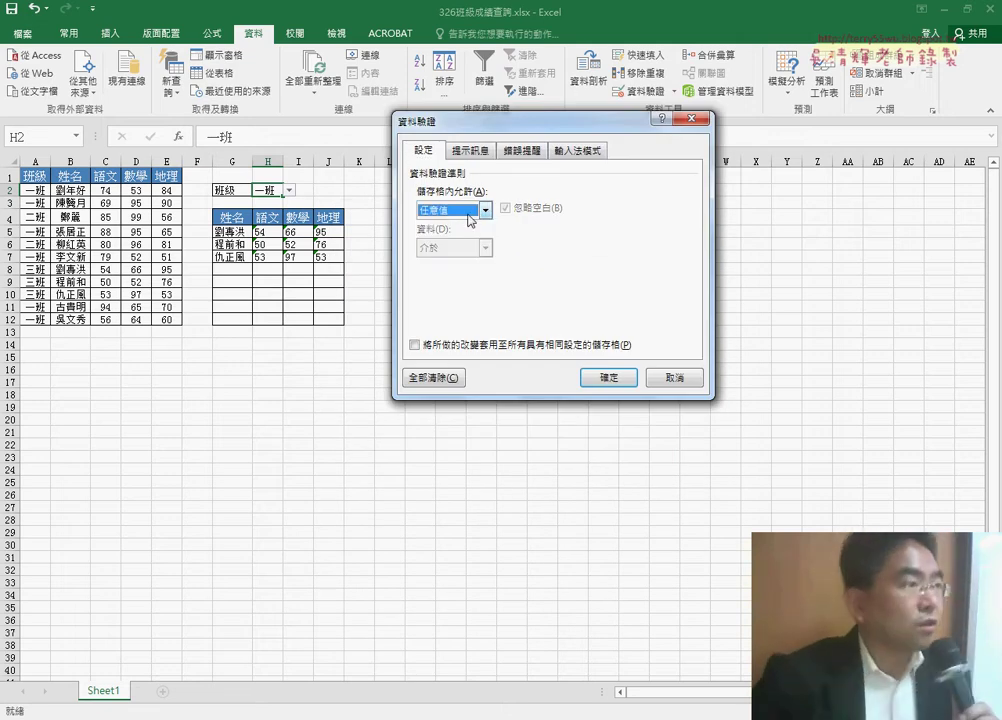
left_click(470, 212)
left_click(469, 210)
left_click(469, 210)
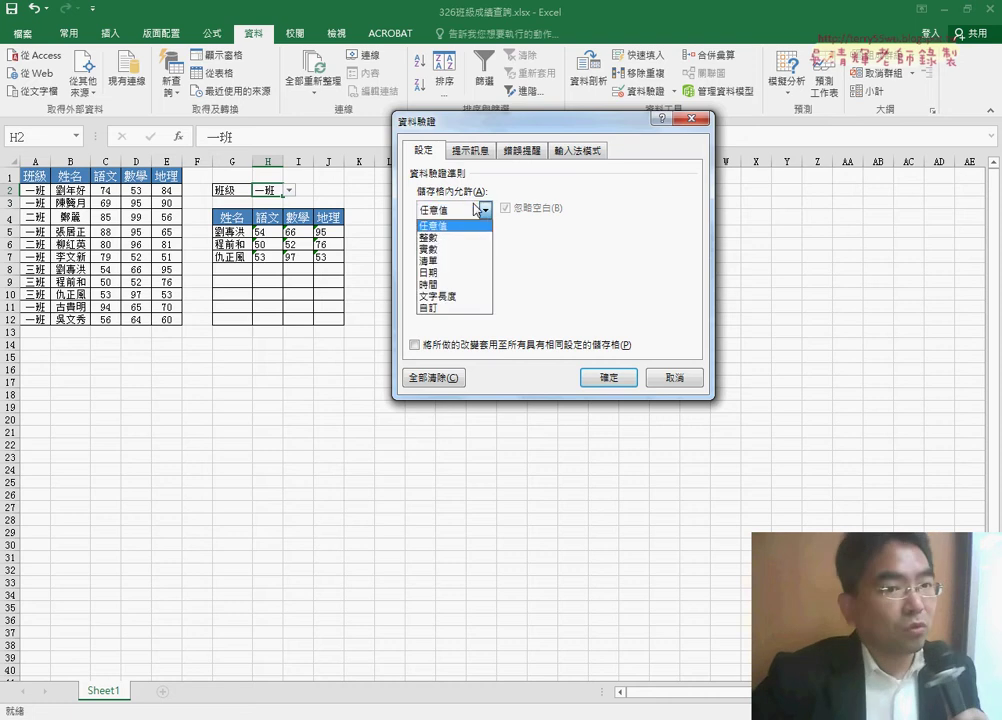
left_click(459, 265)
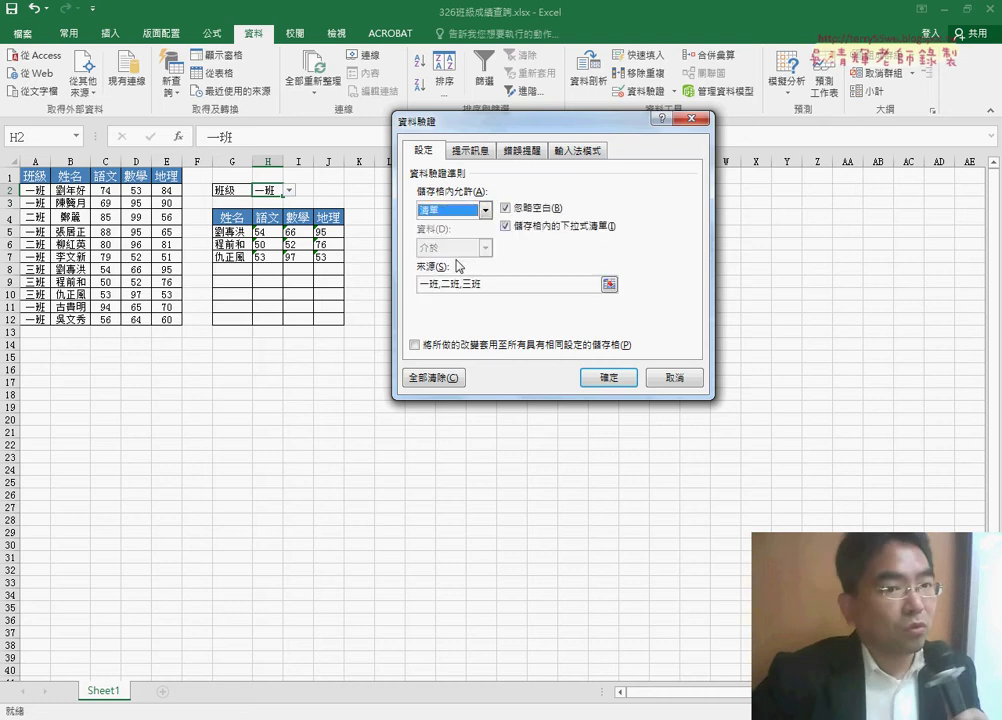
left_click_drag(487, 284, 413, 287)
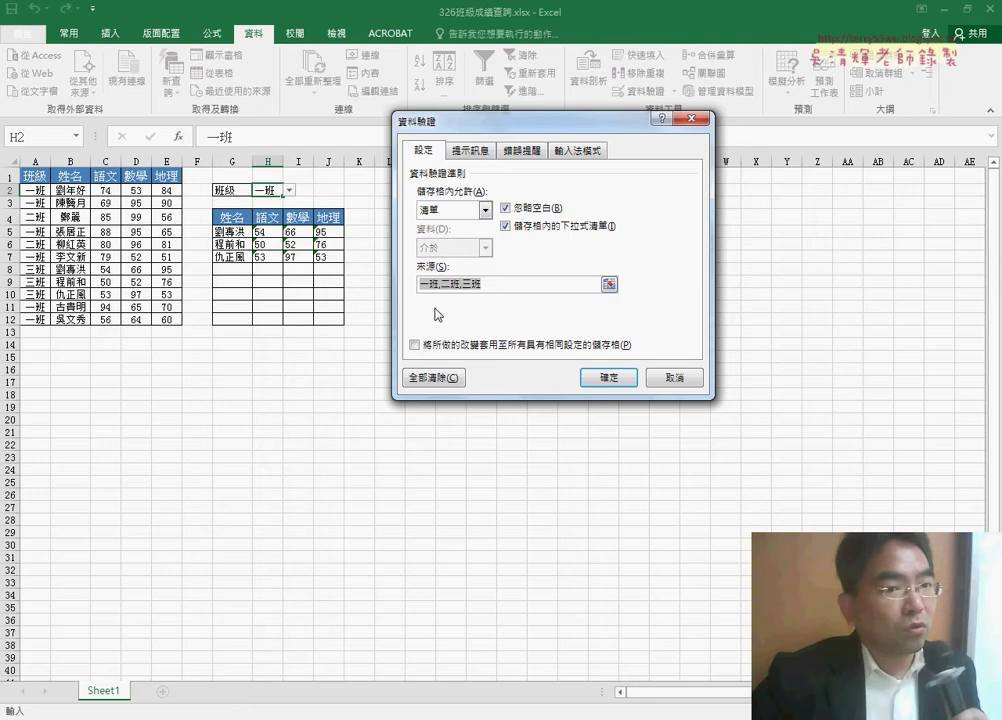
left_click(505, 287)
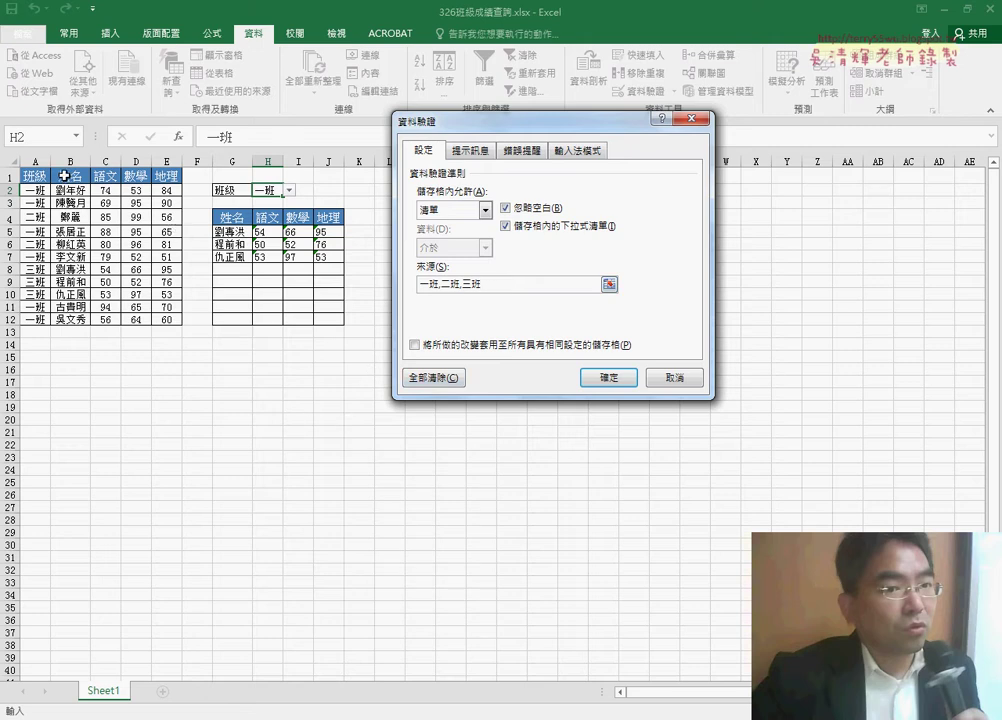
left_click_drag(486, 285, 426, 284)
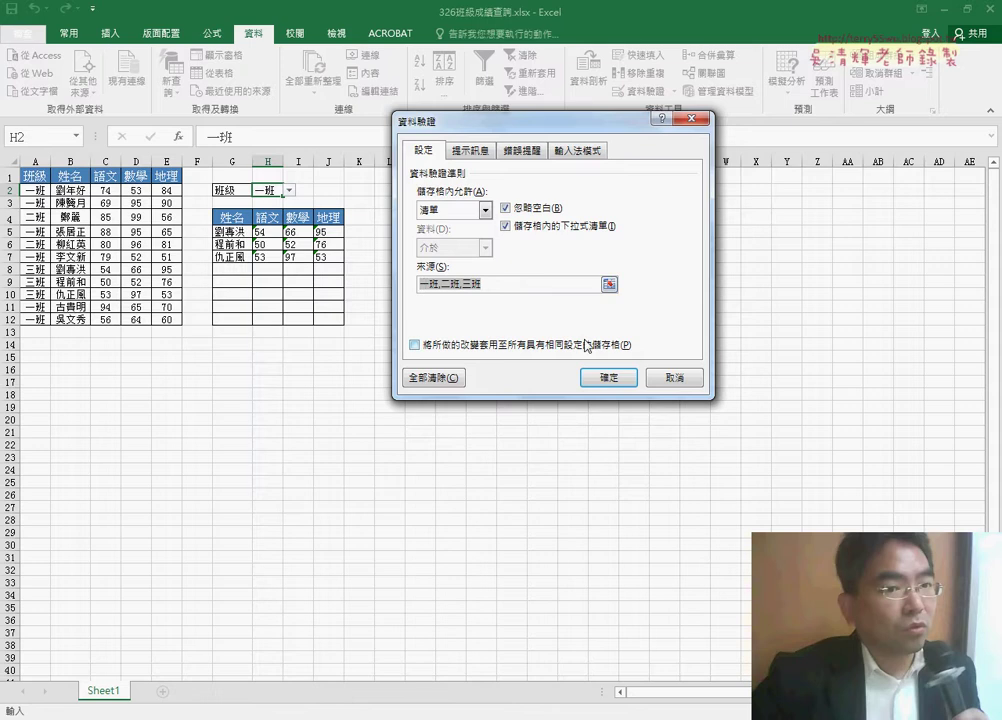
left_click(607, 377)
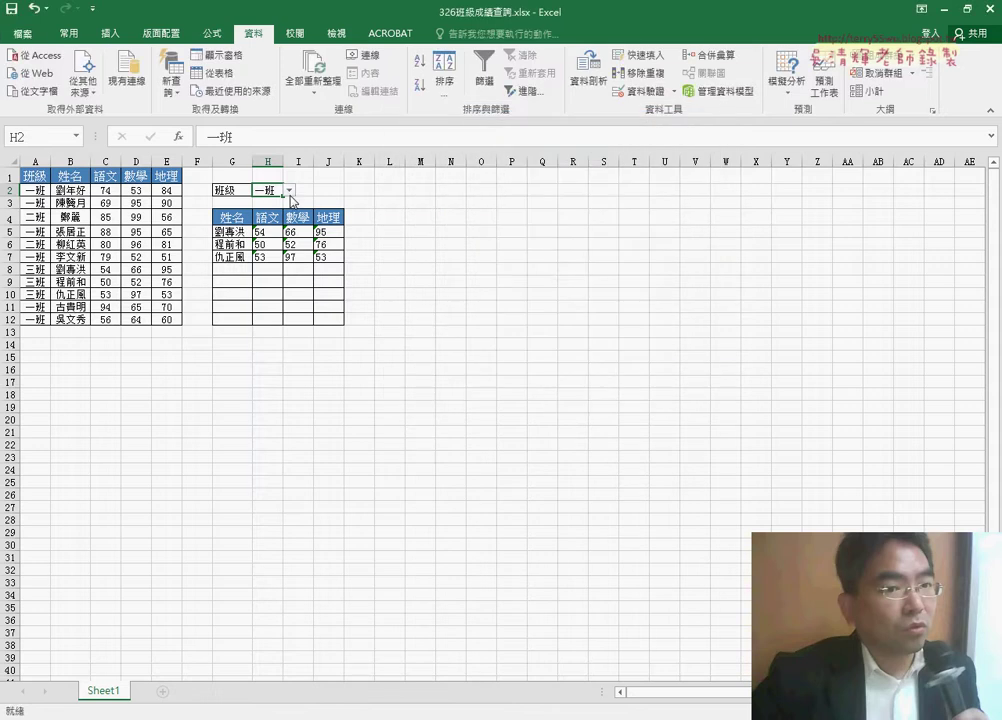
Check H2's class list, select the 一班 student rows B2:E3, then switch to the browser.
left_click(289, 190)
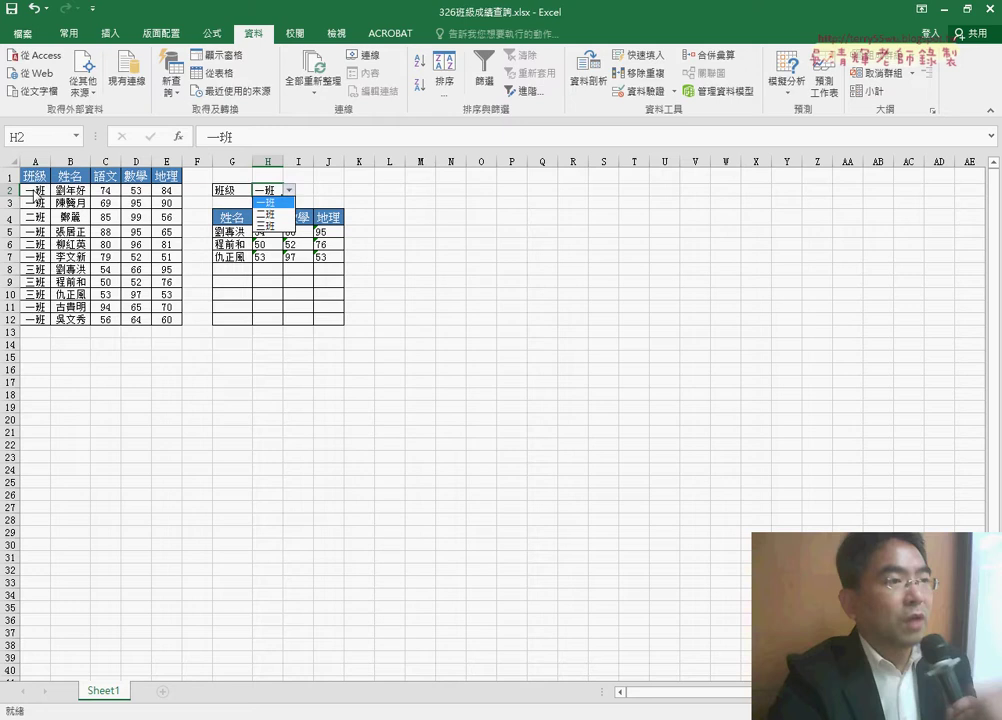
left_click(78, 192)
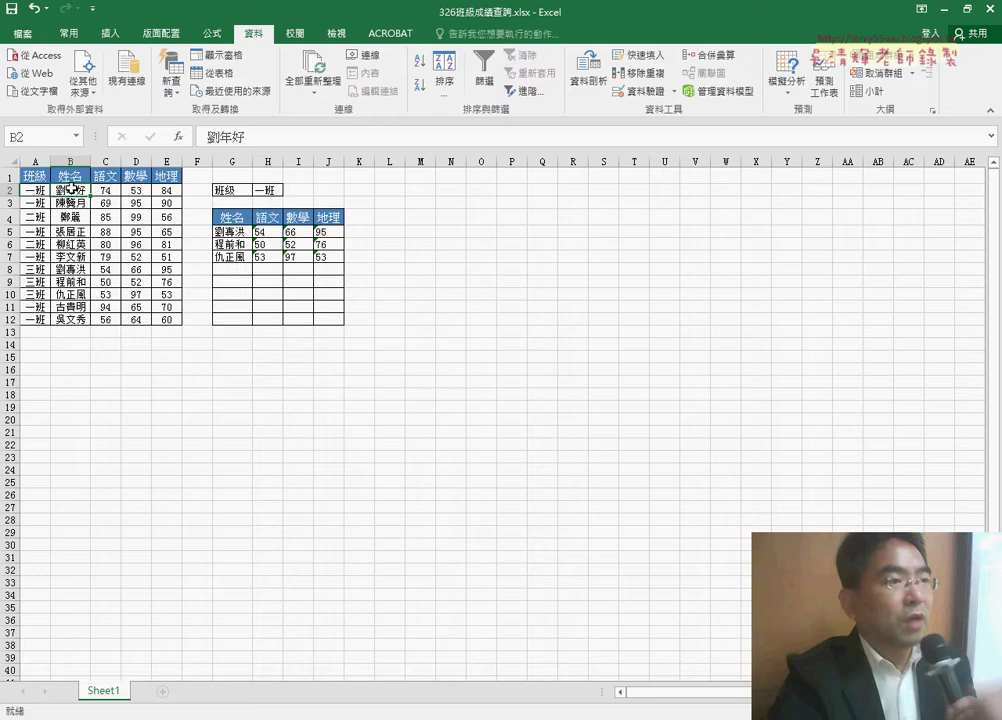
left_click_drag(72, 187, 160, 201)
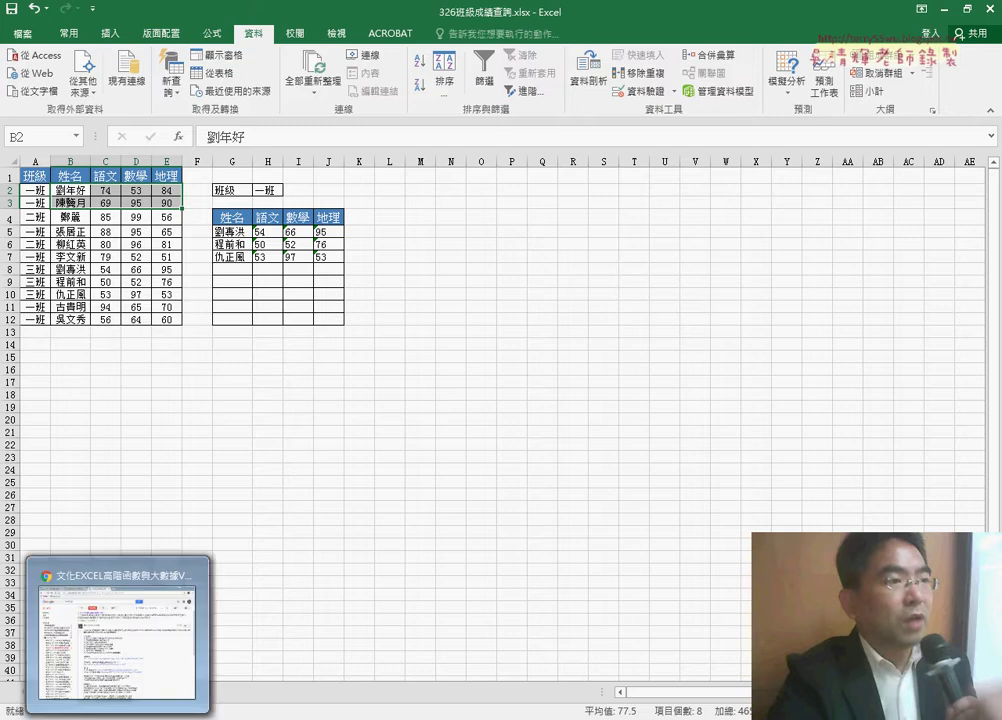
mouse_move(137, 676)
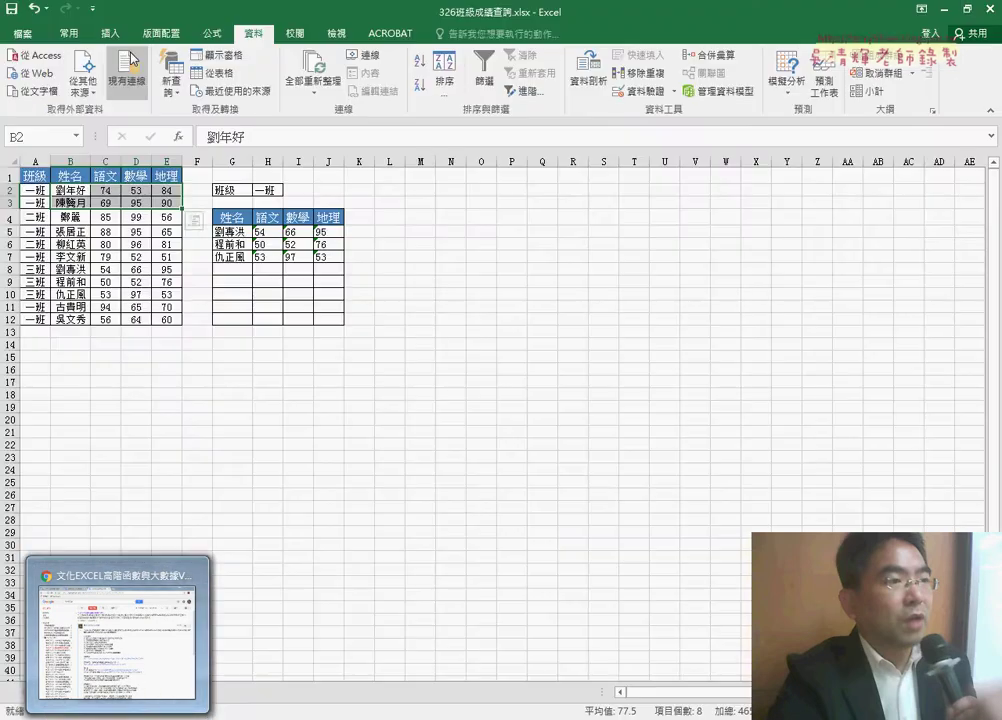
key("alt+Tab")
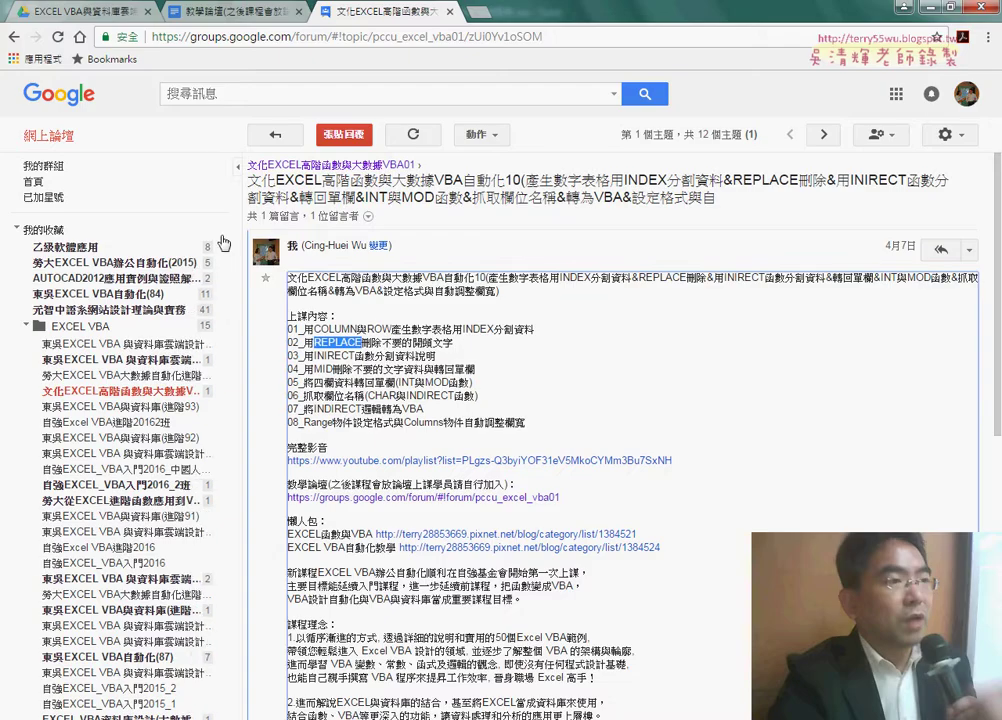
Go through _雲端白板畫面 and 05_檢視與參照函數 in Drive to open 326班級成績查詢.
left_click(72, 10)
double_click(303, 250)
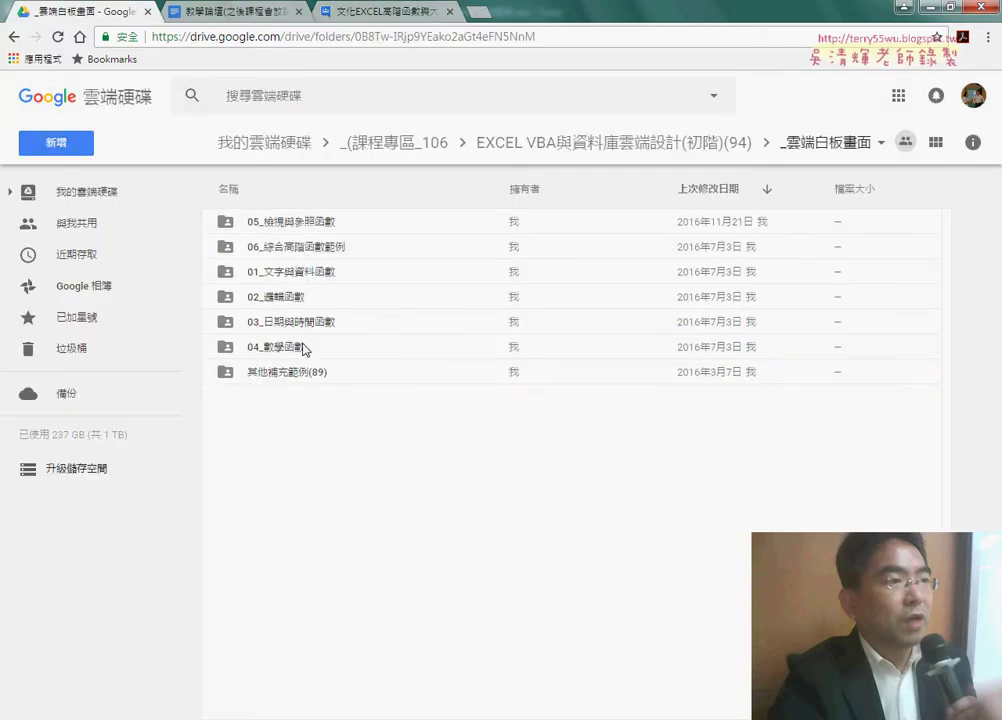
left_click(295, 226)
double_click(349, 230)
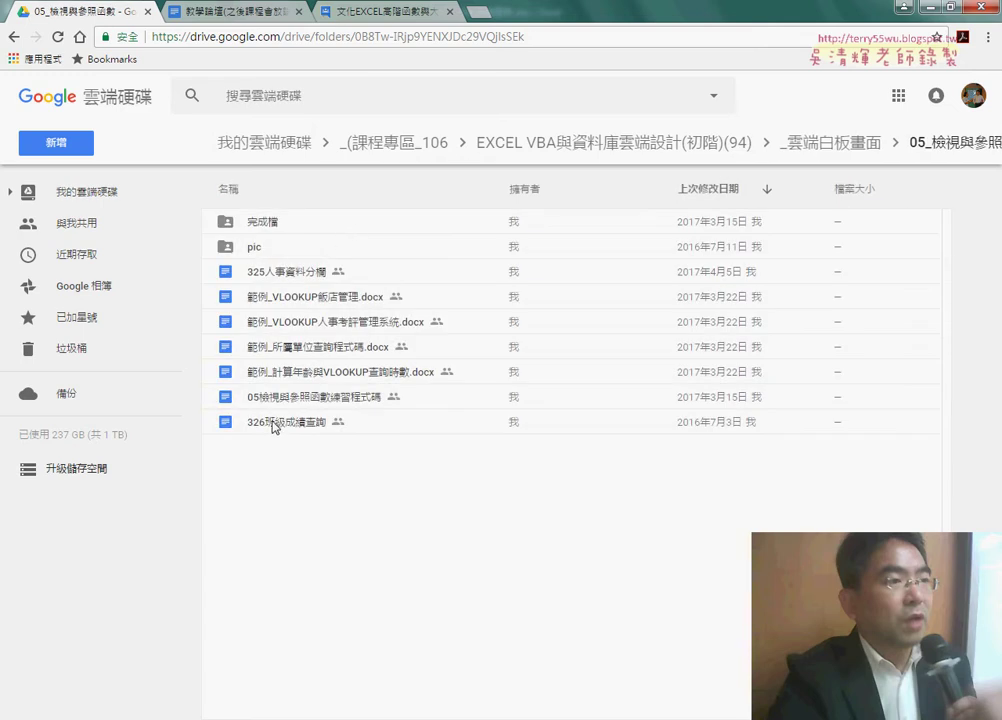
double_click(274, 427)
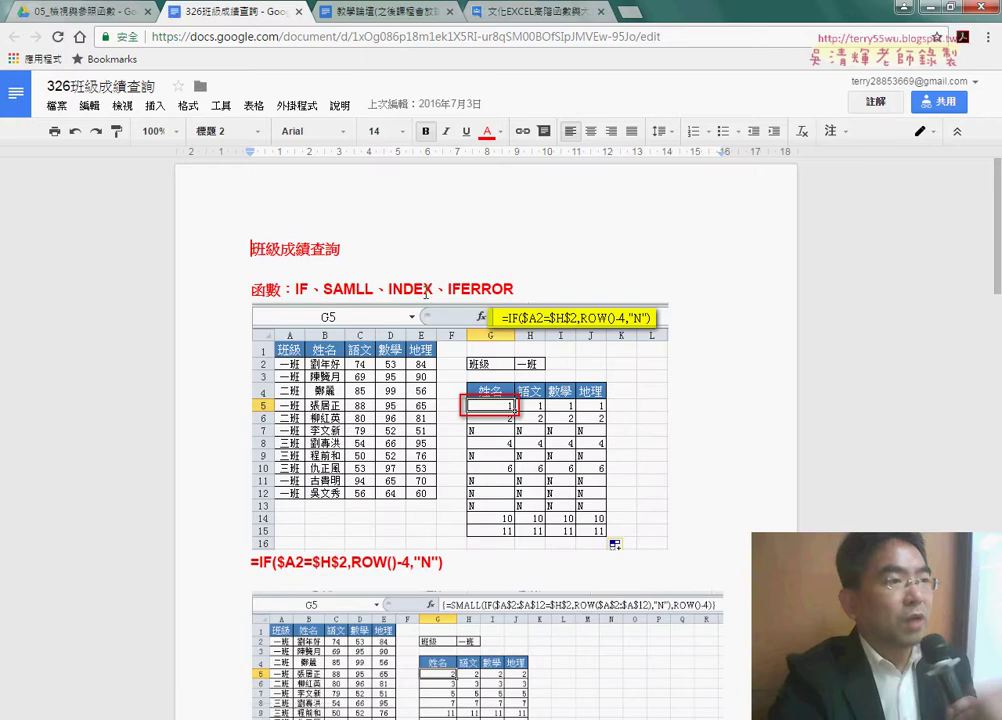
left_click(528, 287)
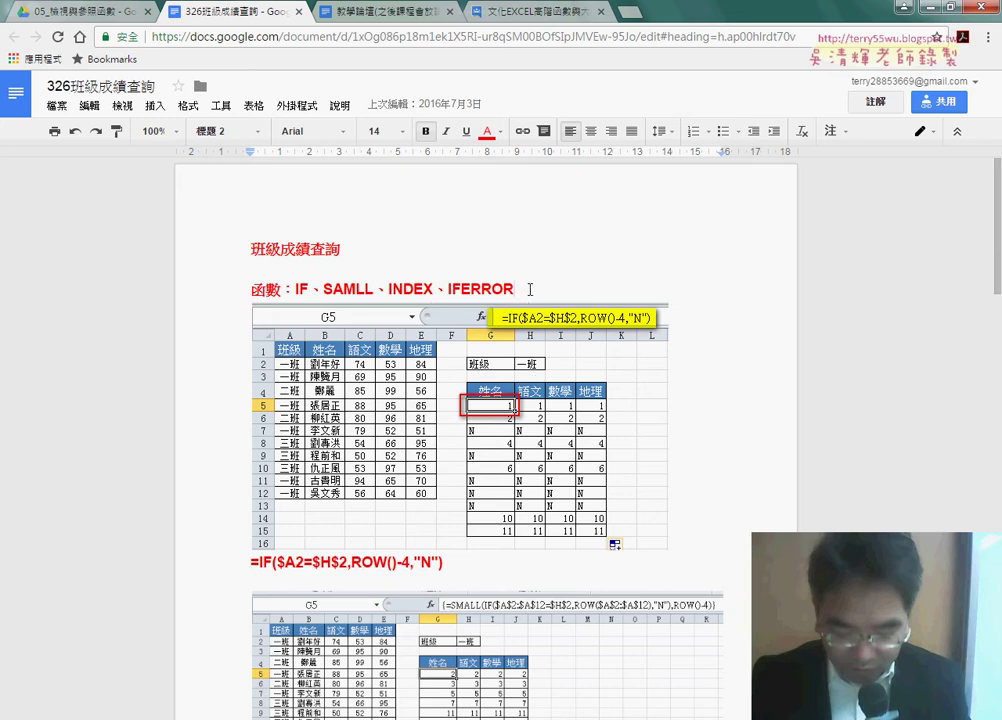
mouse_move(516, 289)
left_mouse_down()
mouse_move(338, 270)
mouse_move(291, 283)
left_mouse_up()
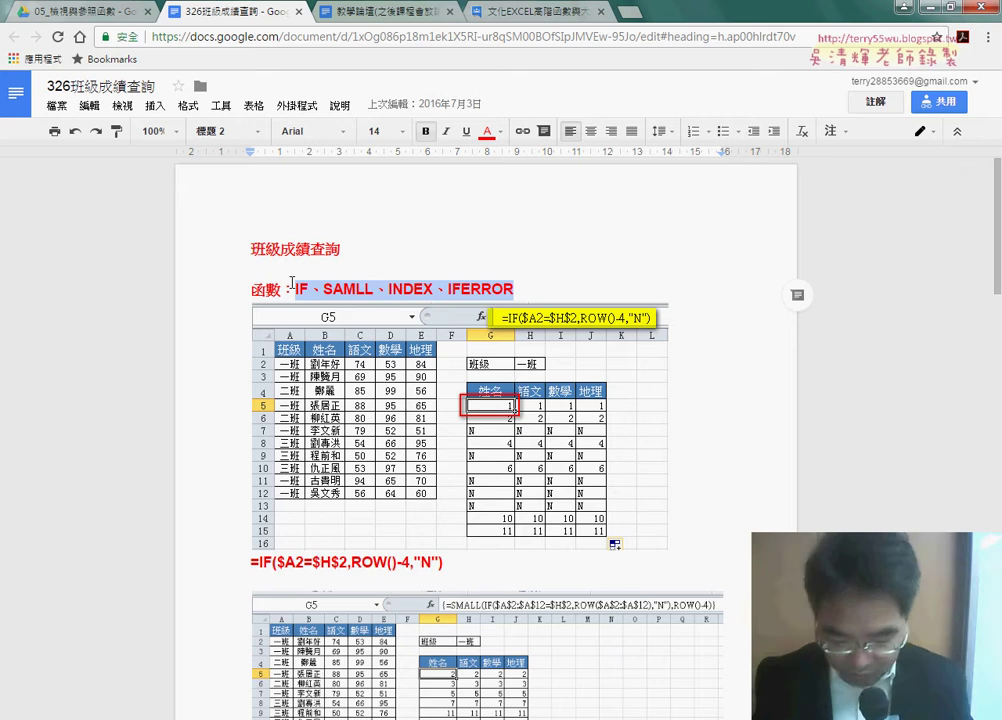
scroll(199, 470, "down", 3)
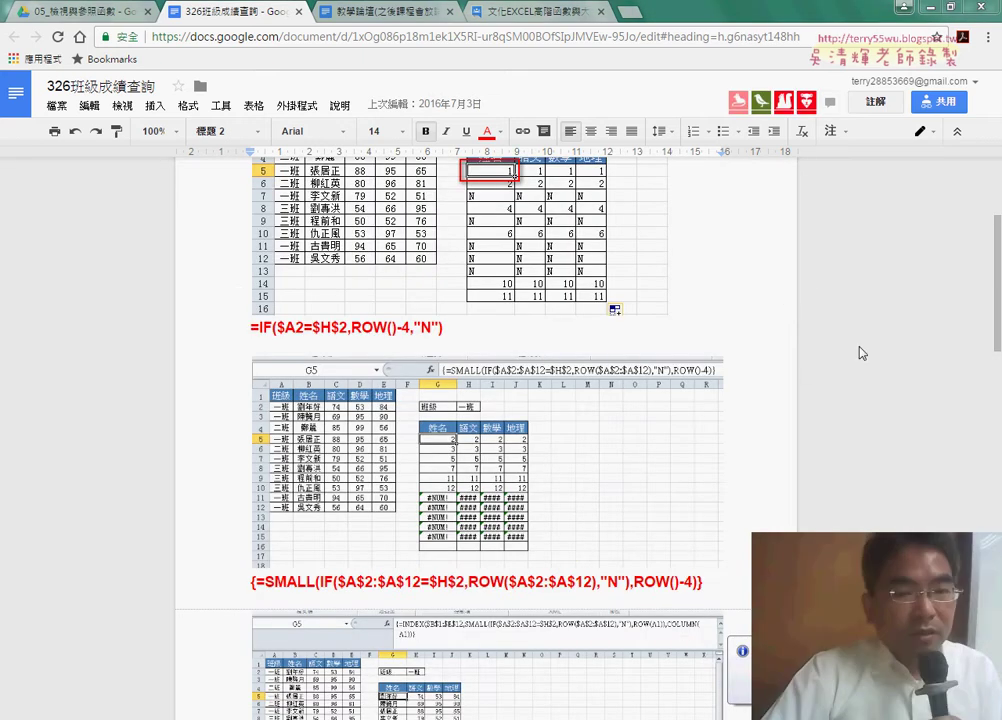
scroll(685, 331, "up", 3)
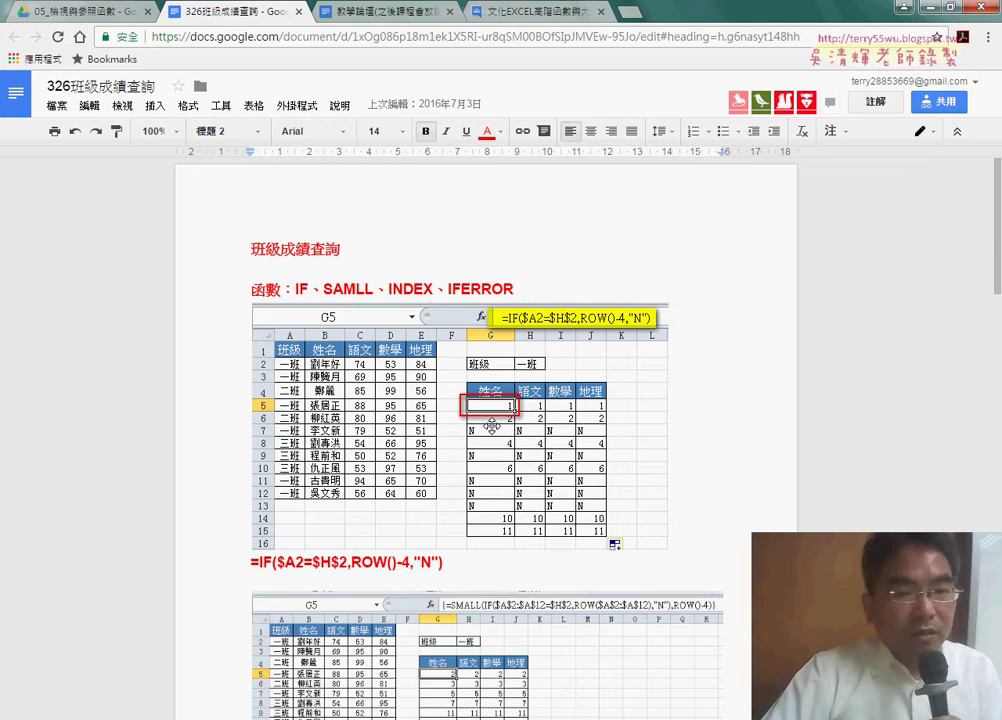
left_click(431, 290)
triple_click(431, 290)
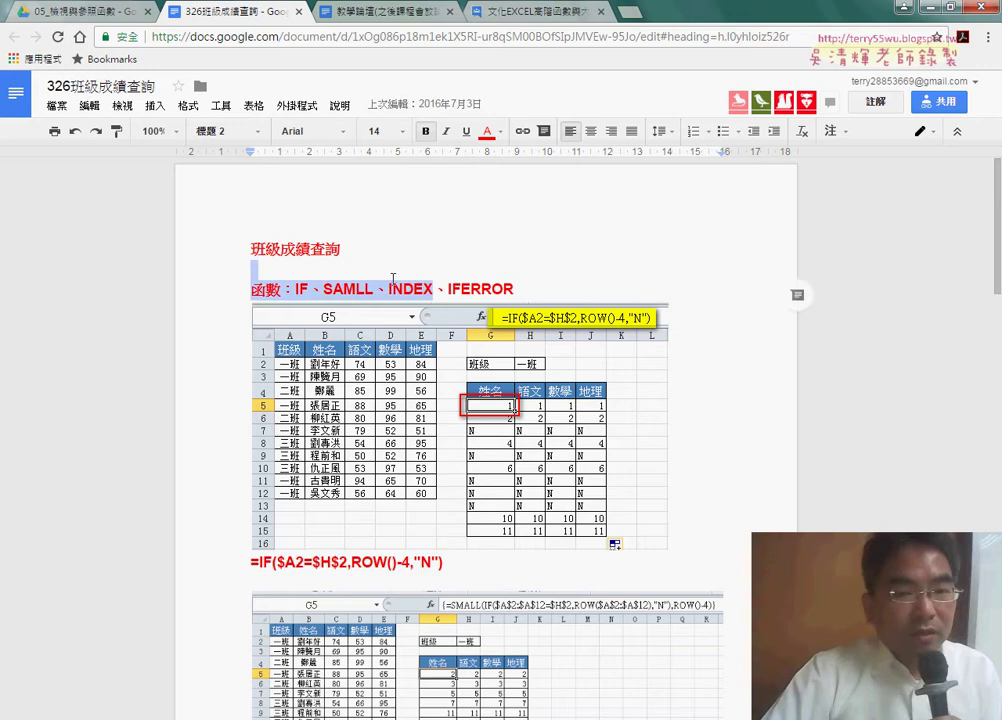
double_click(410, 289)
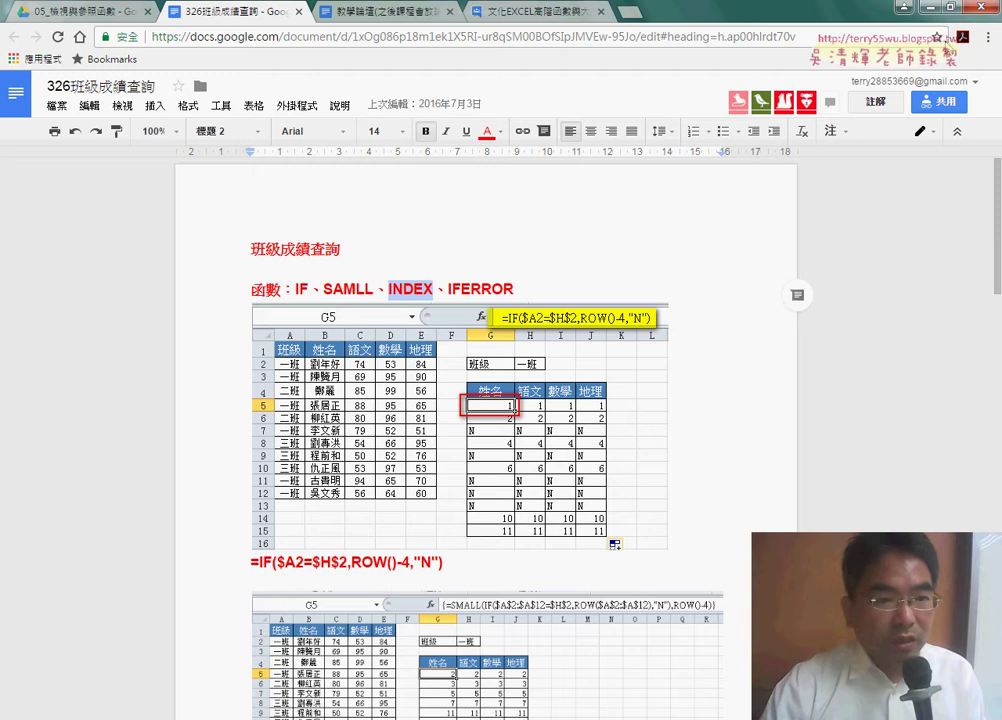
Back in Excel, set H2's class to 一班 and select cell G5.
left_click(932, 10)
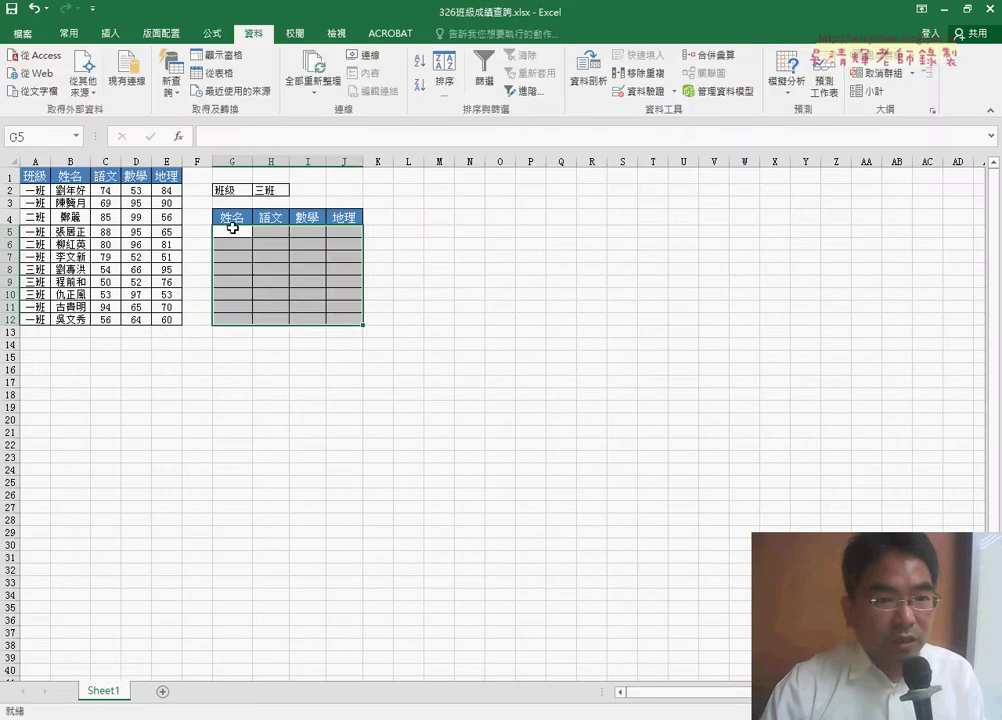
left_click(231, 231)
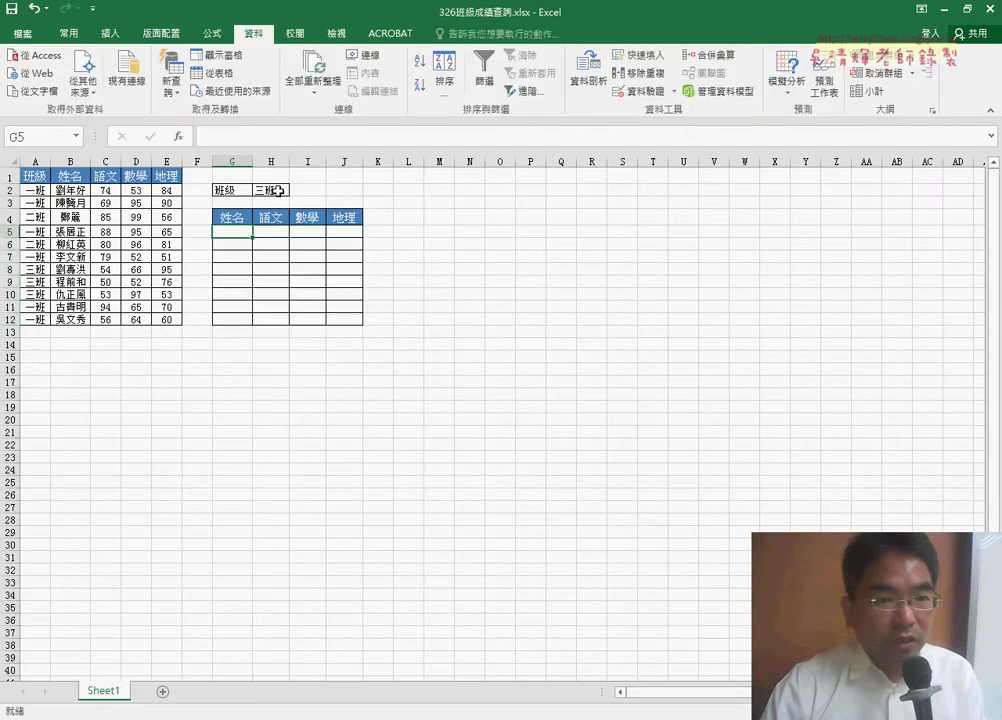
left_click(278, 190)
left_click(268, 202)
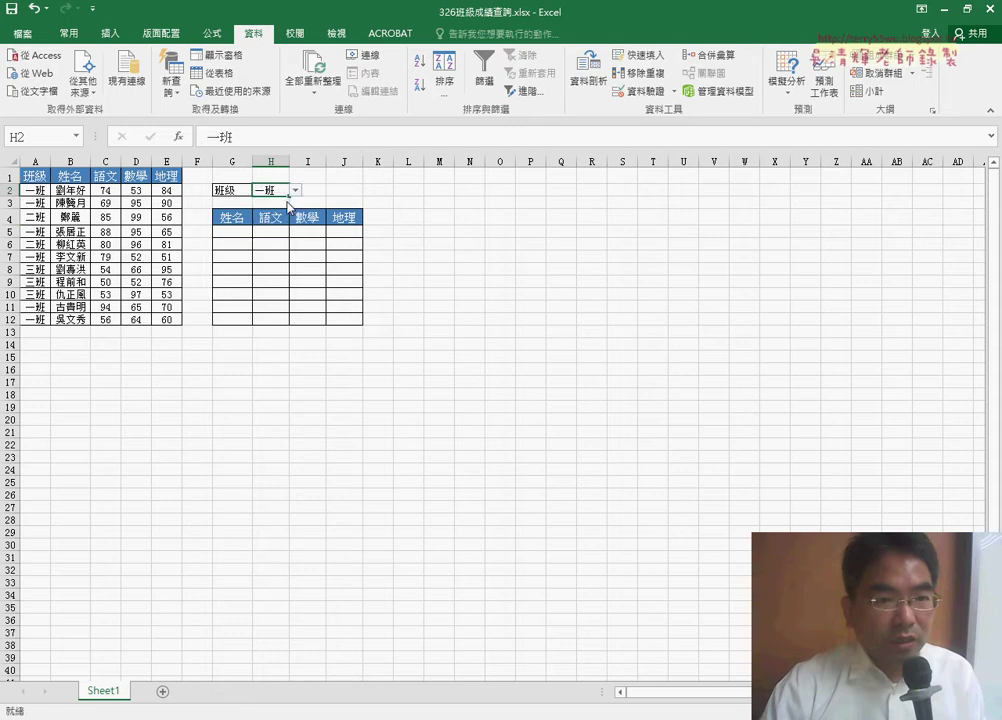
left_click(238, 231)
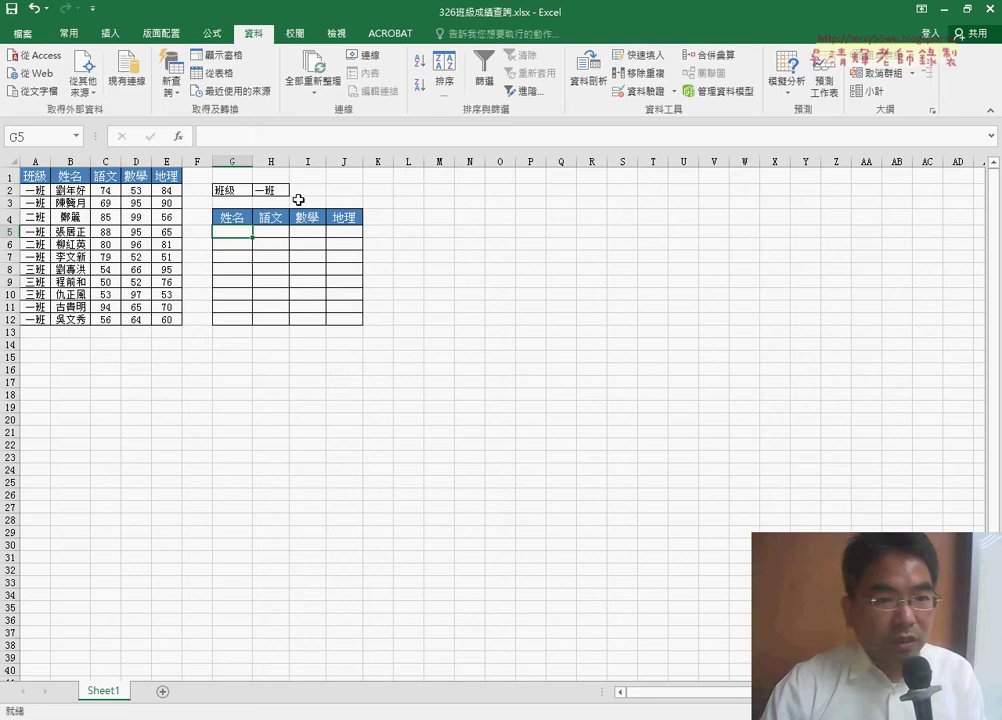
Insert the IF function from the 邏輯 category into G5.
left_click(178, 136)
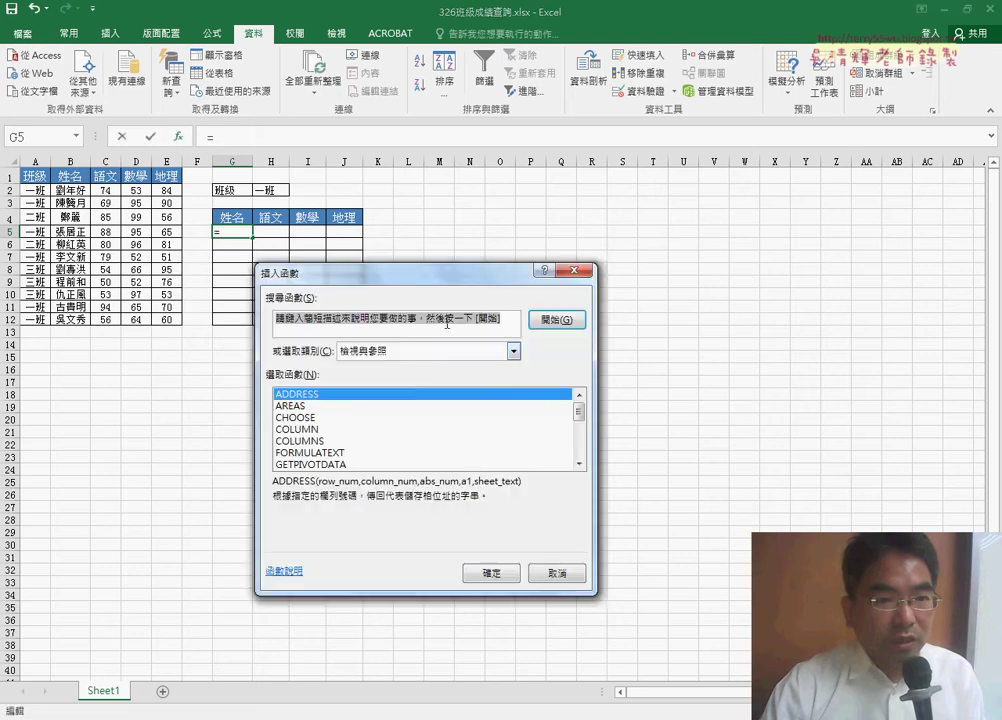
left_click(420, 352)
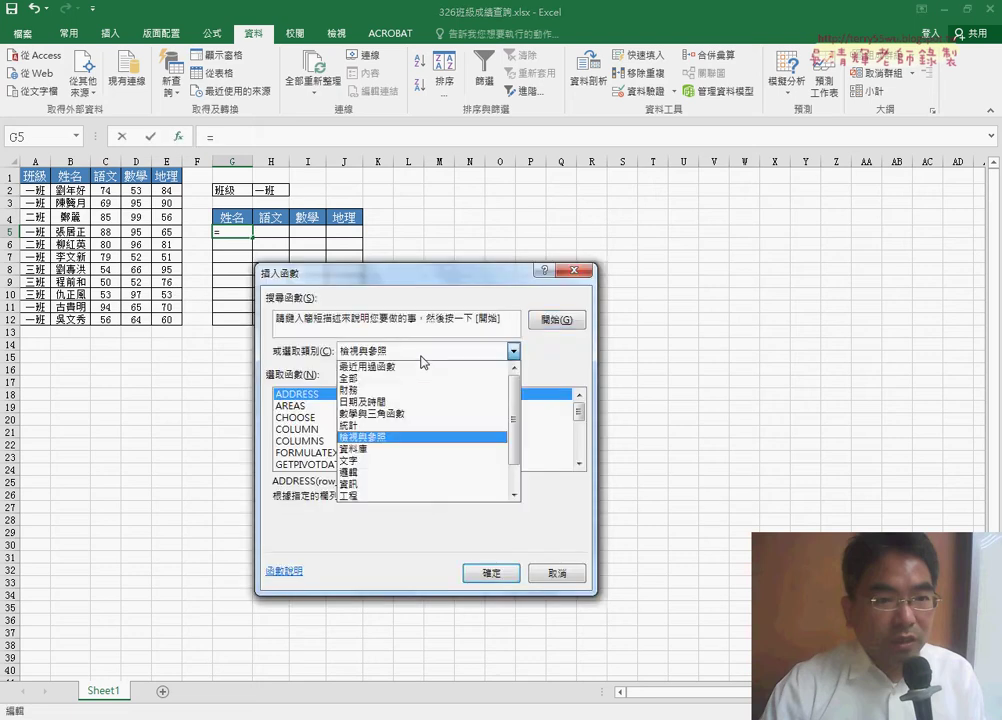
left_click(405, 472)
left_click(281, 420)
double_click(281, 420)
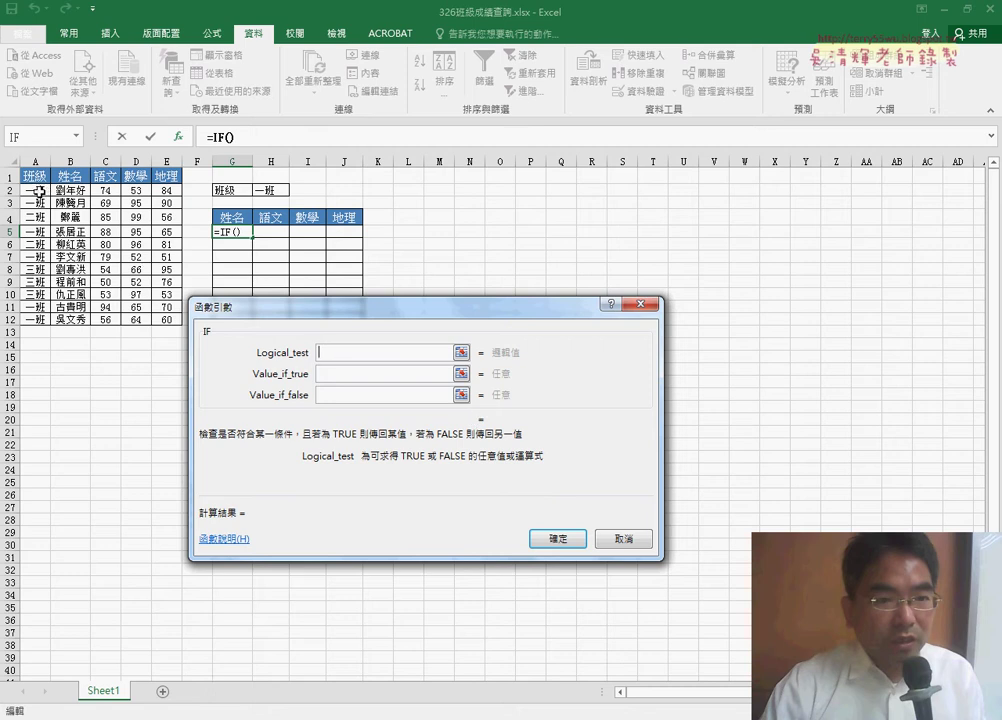
Enter the logical test $A2=$H$2, with H2 absolute and column A fixed.
left_click(38, 191)
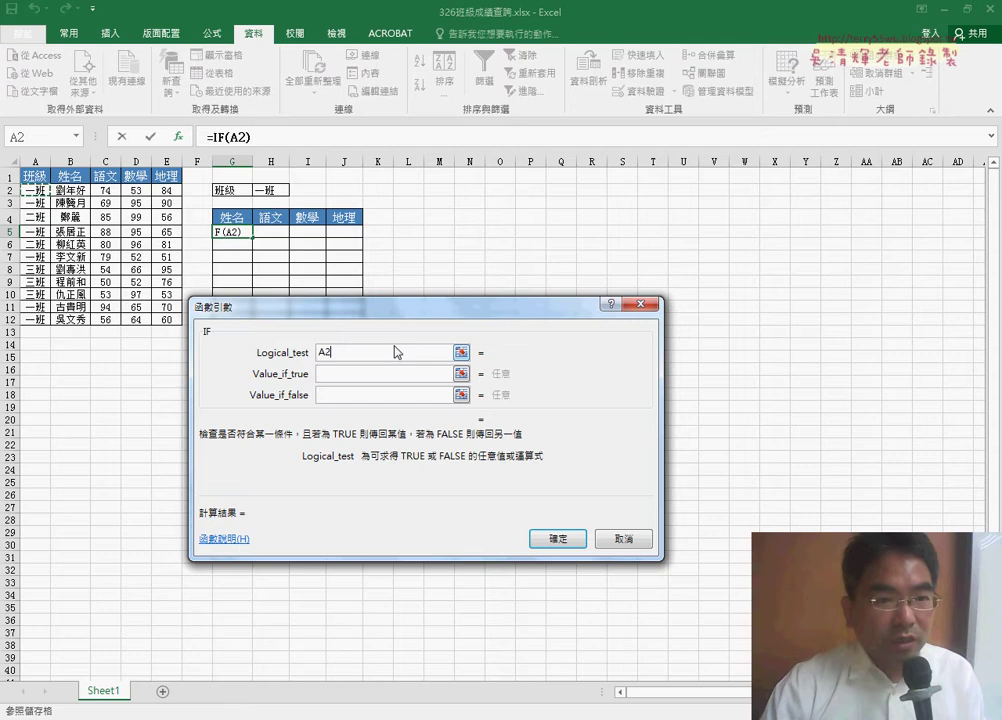
type("=")
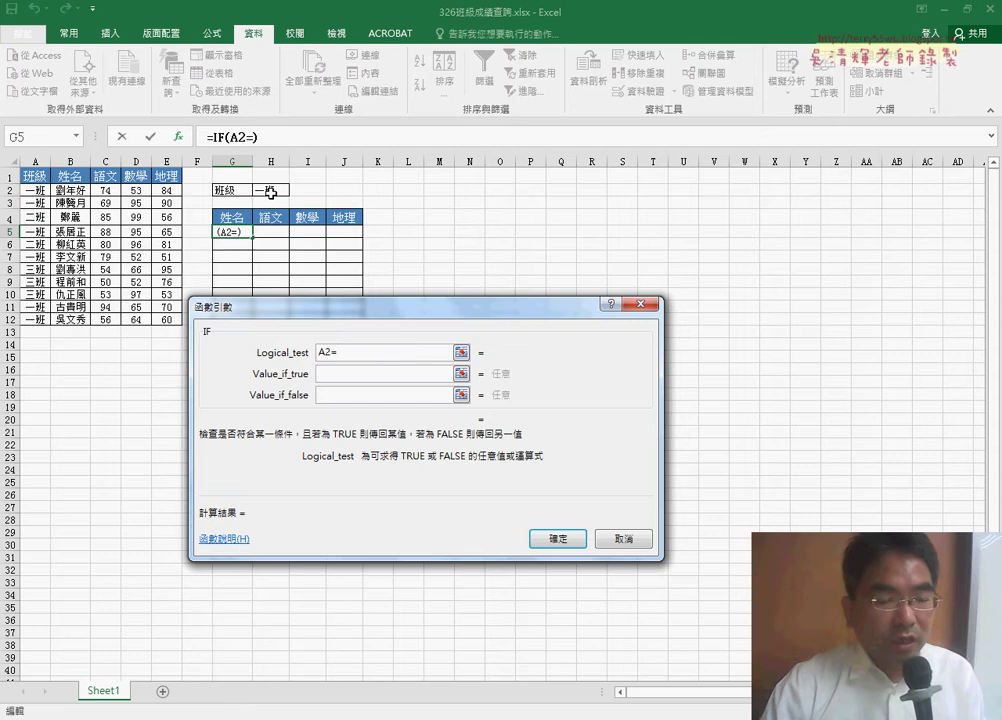
left_click(270, 192)
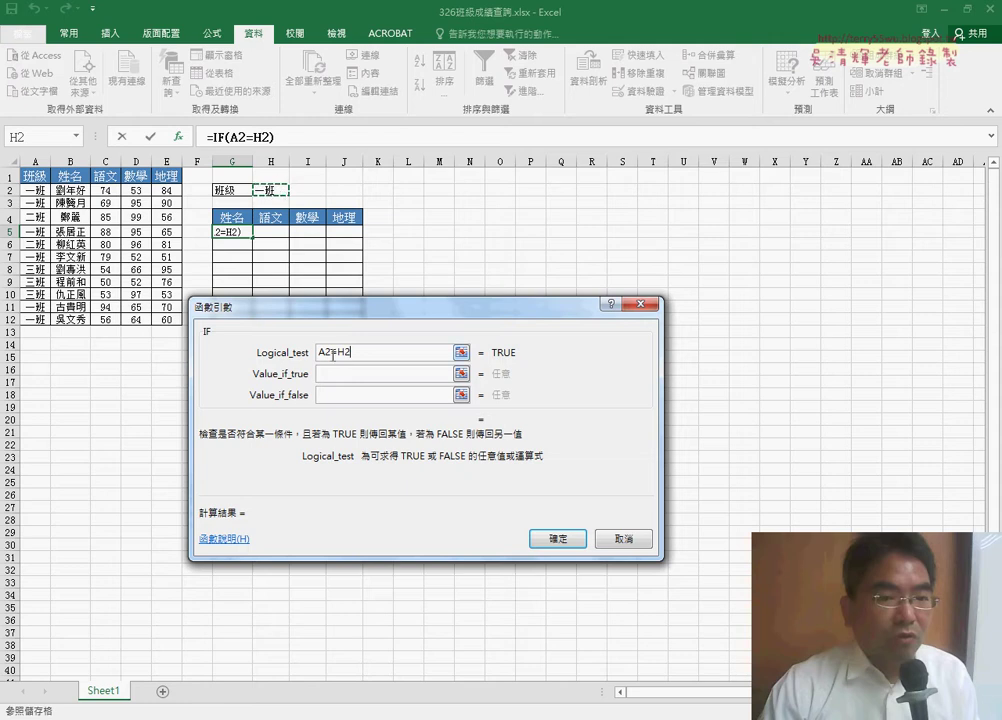
left_click(344, 352)
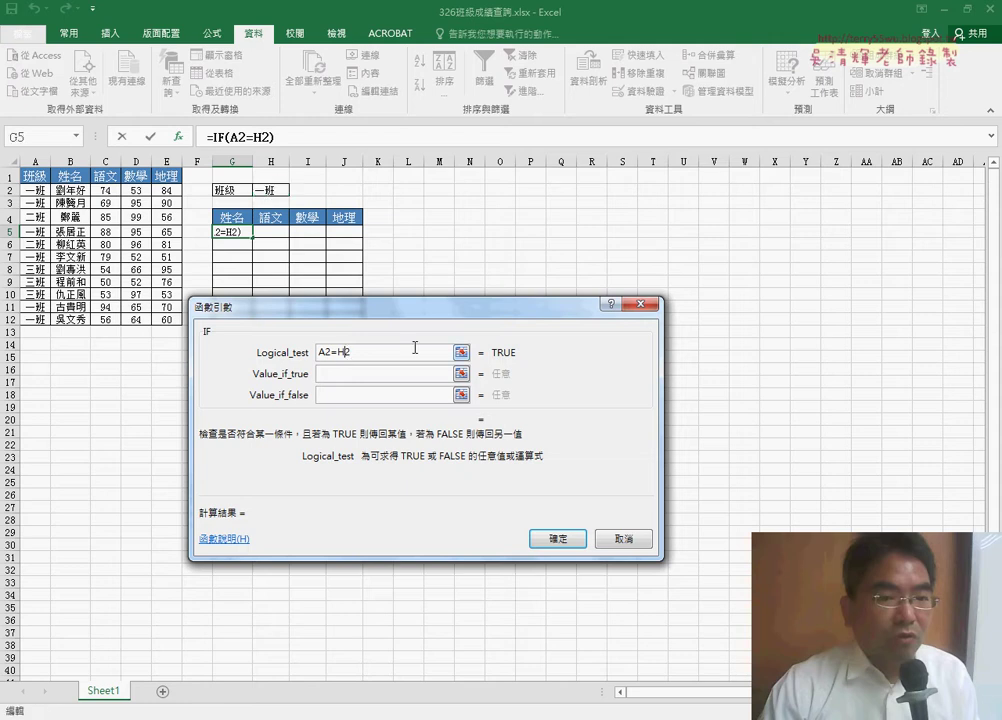
key("F4")
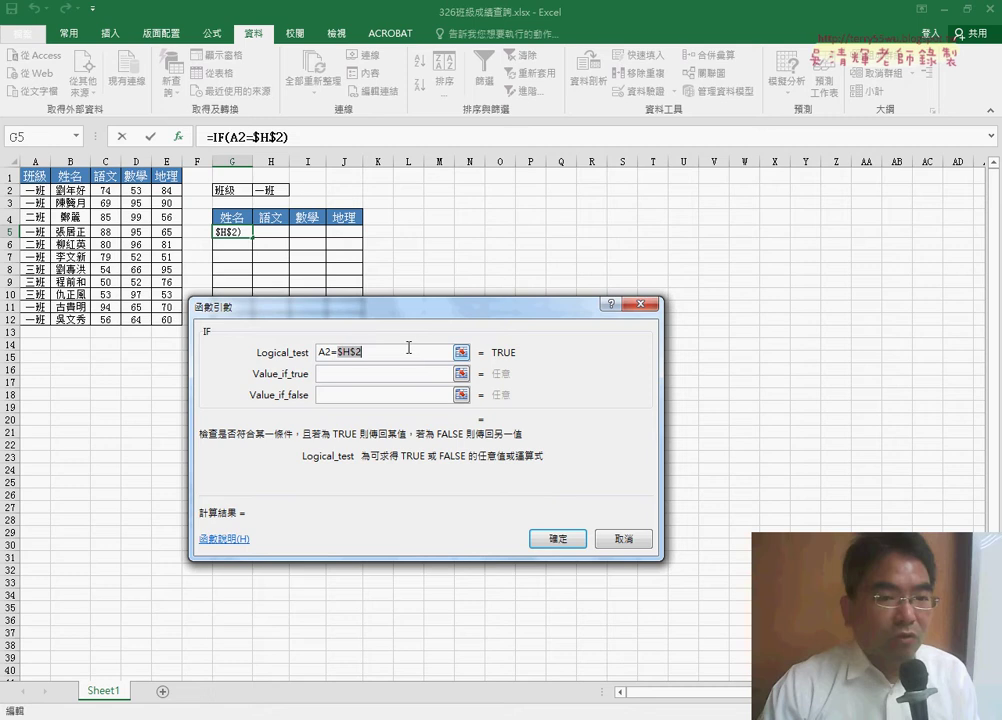
left_click(331, 353)
left_click(320, 352)
type("$")
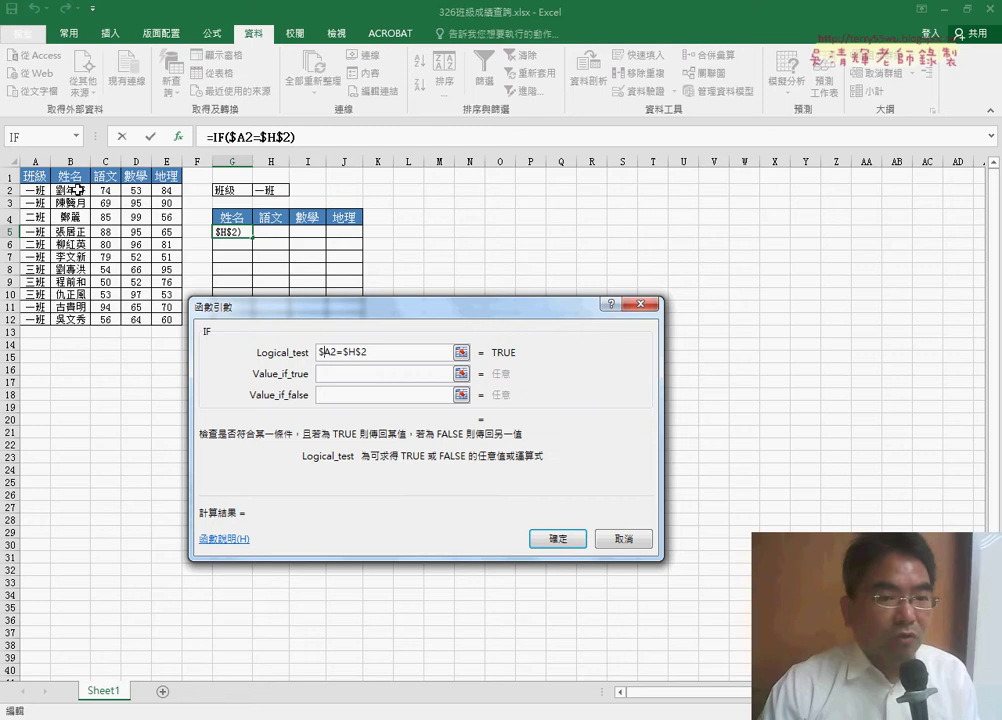
left_click(322, 353)
Set the IF's true value to ROW()-4 and false value to N, then confirm.
left_click(349, 372)
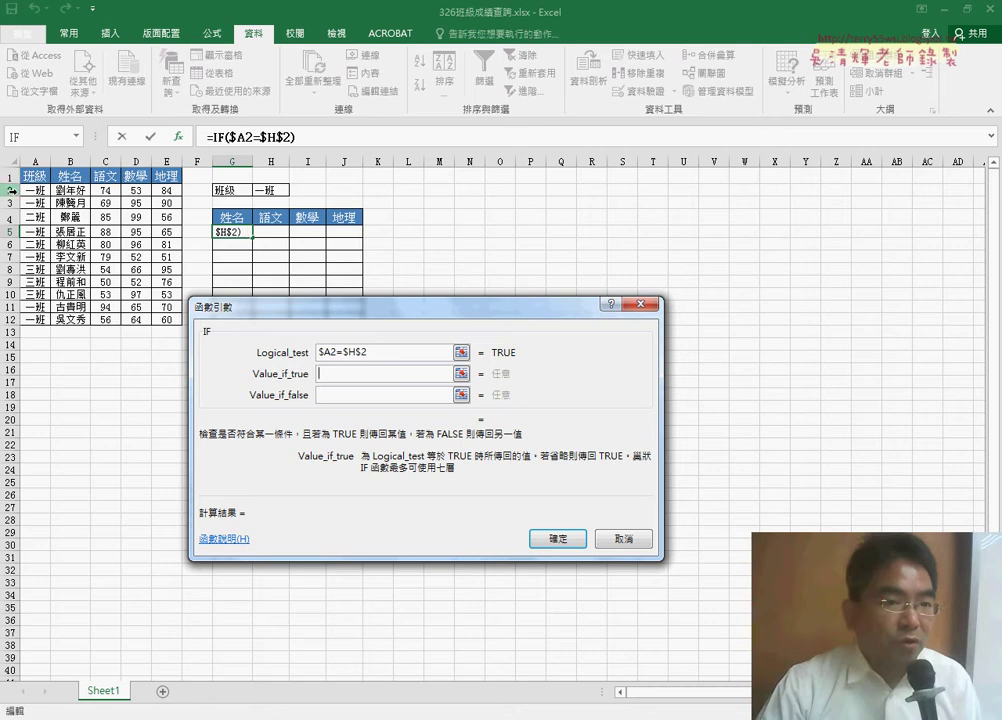
type("r")
type("ow")
type("()")
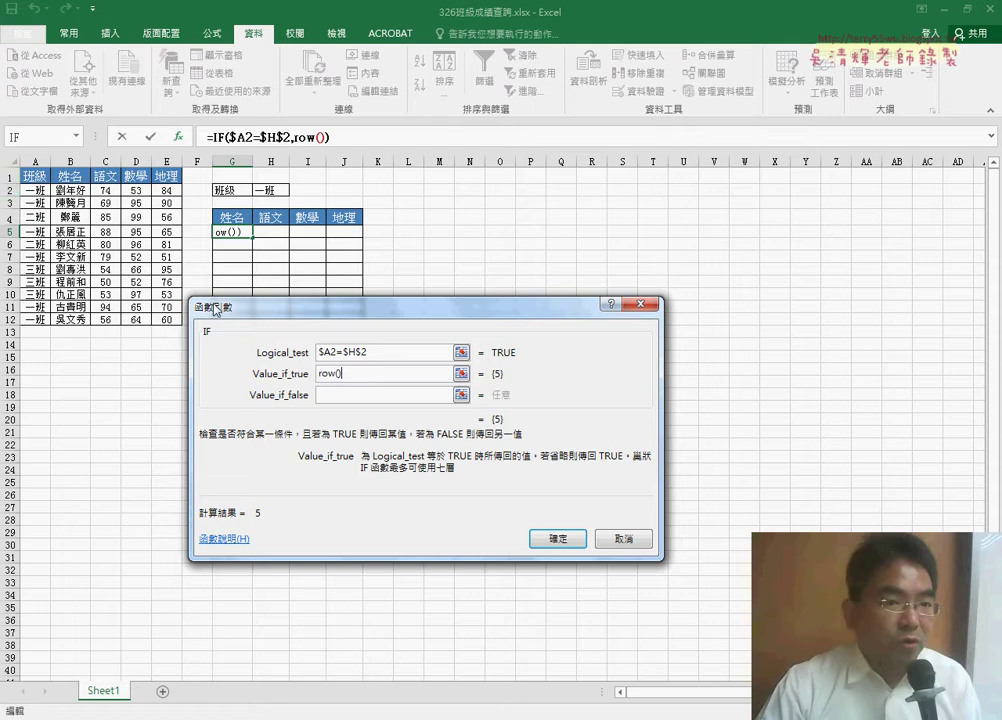
type("-4")
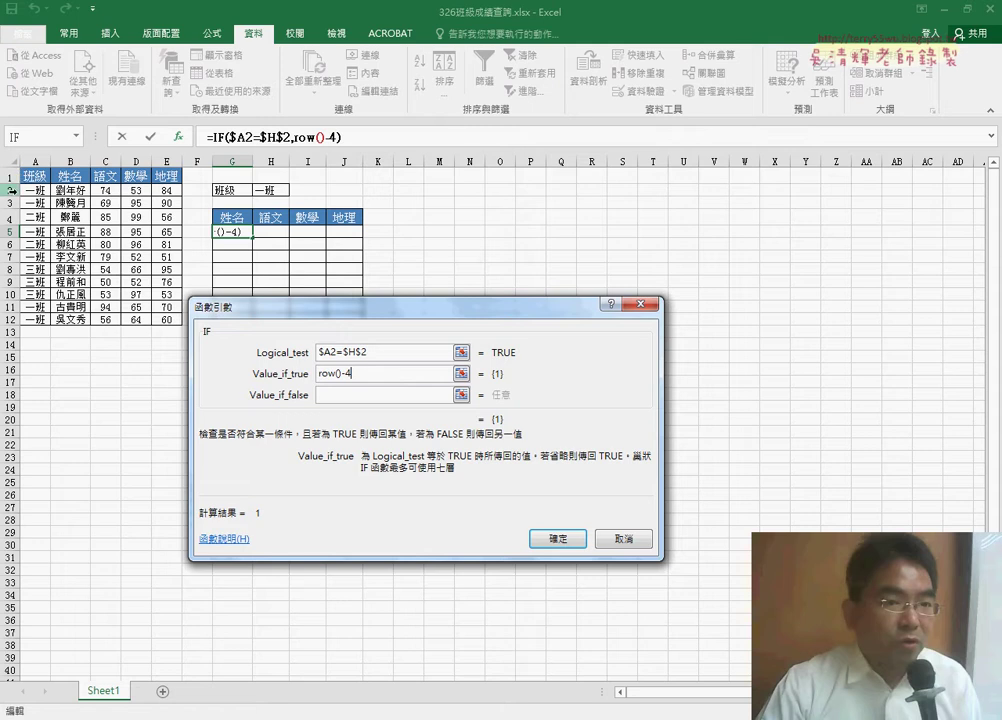
left_click(402, 395)
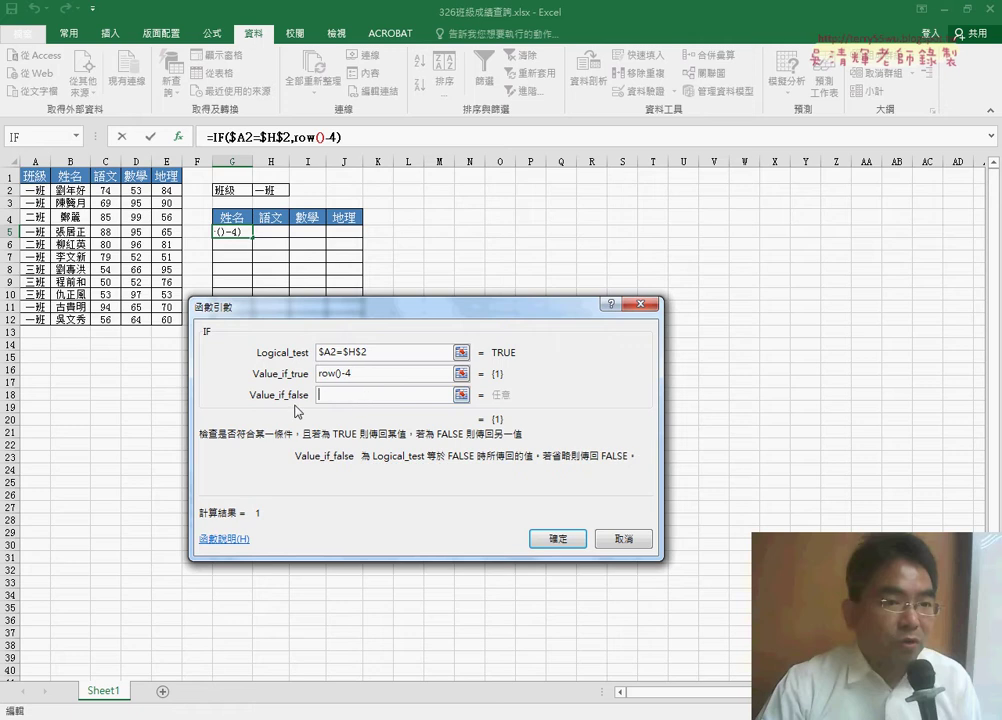
type("N")
left_click(560, 540)
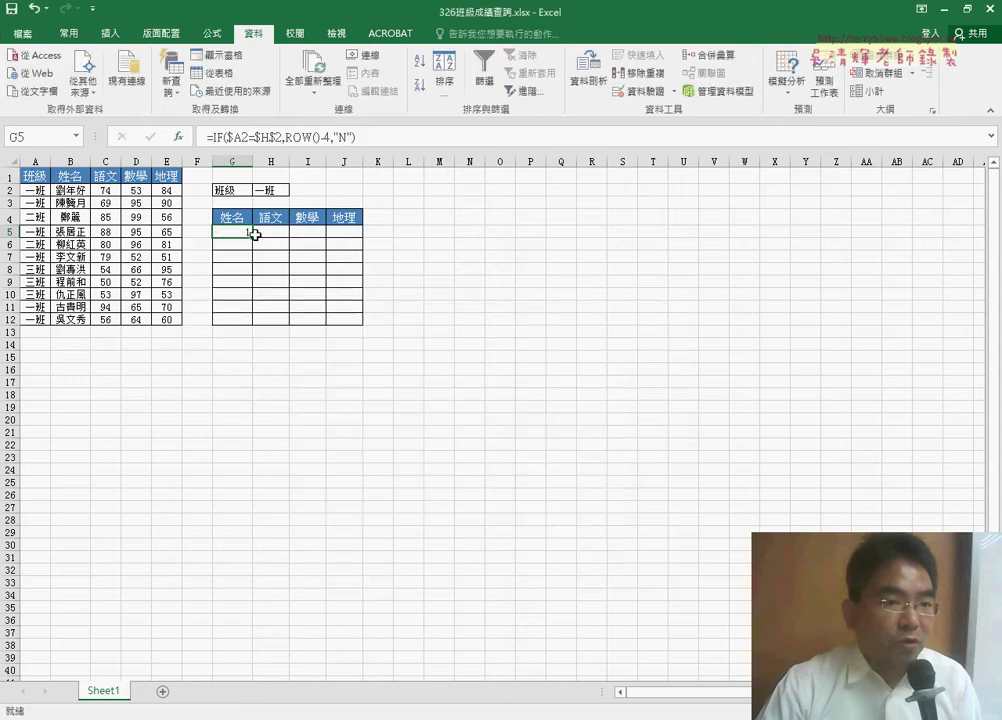
Fill G5's IF formula across to J5 and then down through row 12.
left_click_drag(255, 234, 362, 246)
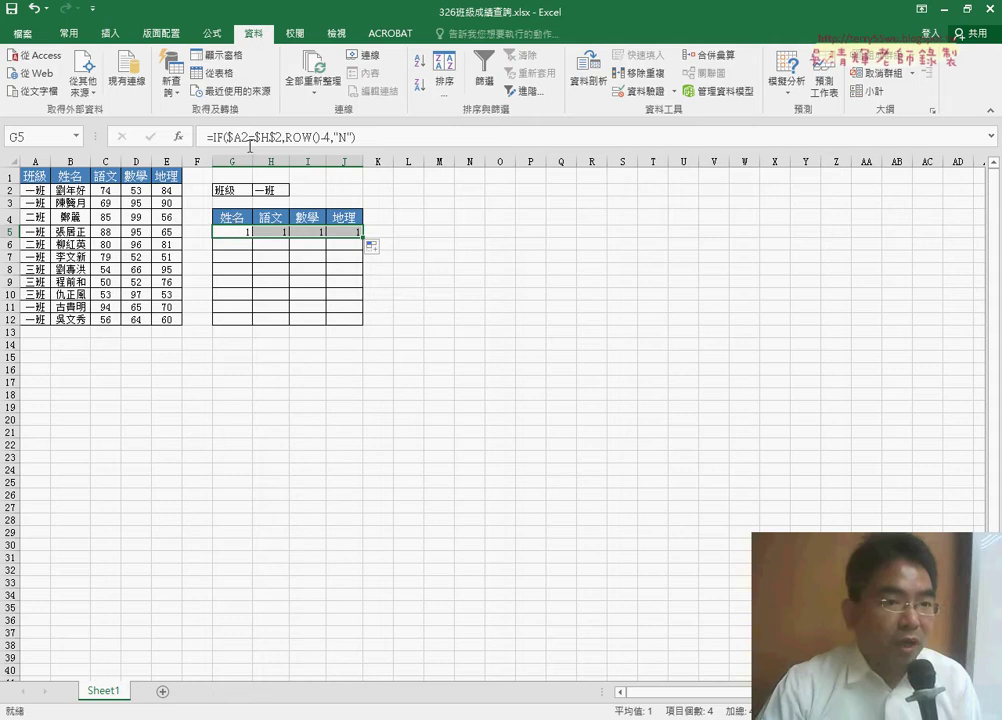
left_click_drag(362, 237, 356, 330)
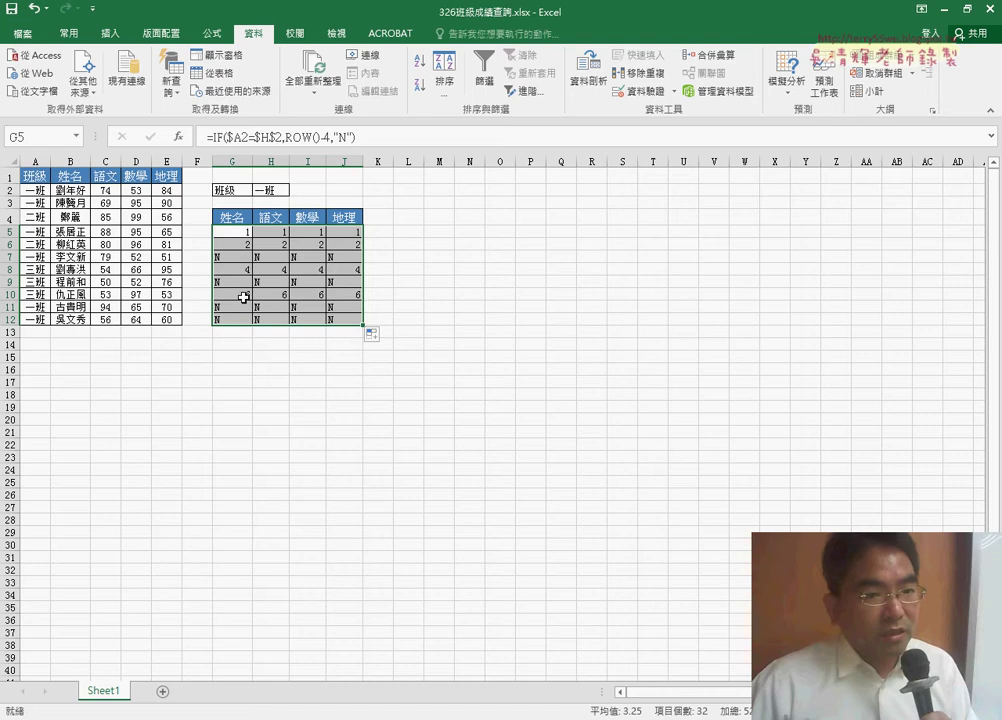
left_click(292, 177)
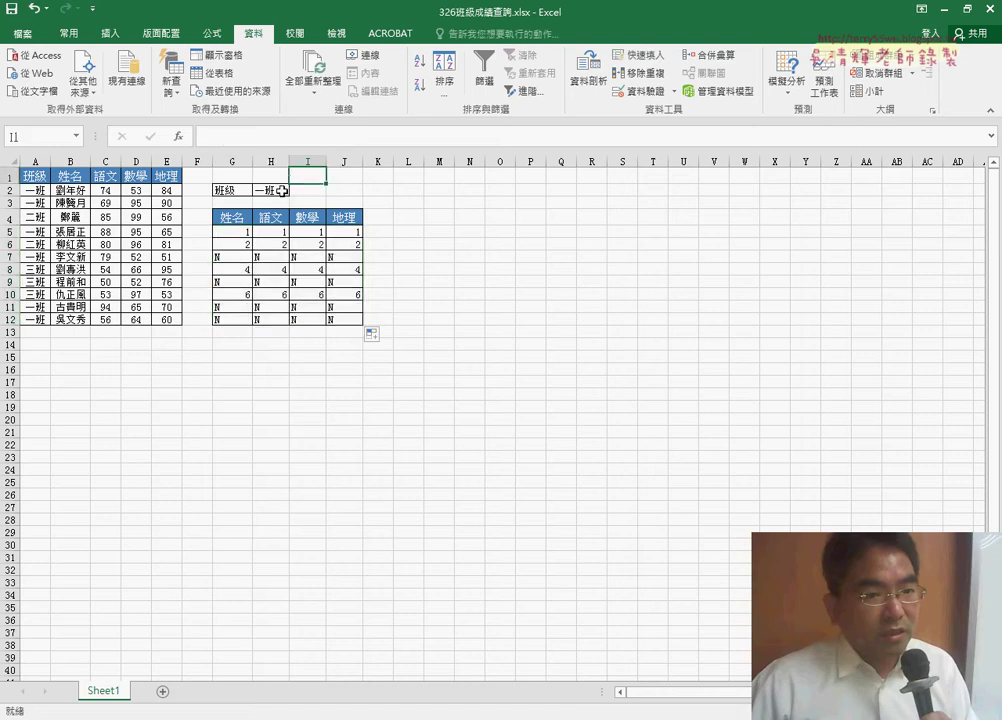
left_click(281, 190)
left_click(293, 190)
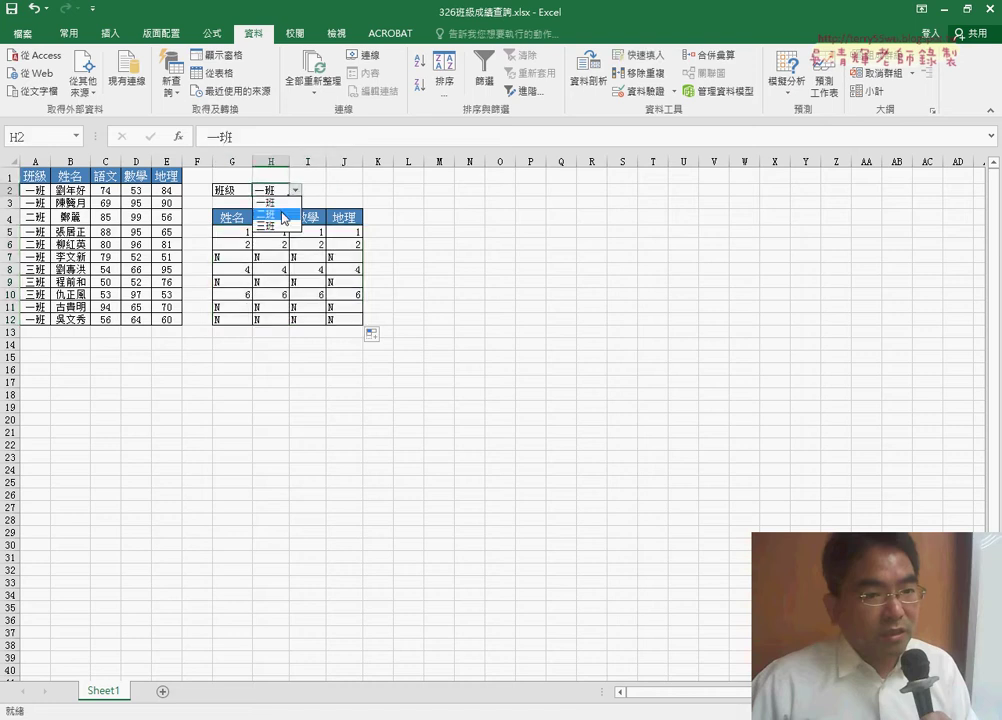
left_click(284, 216)
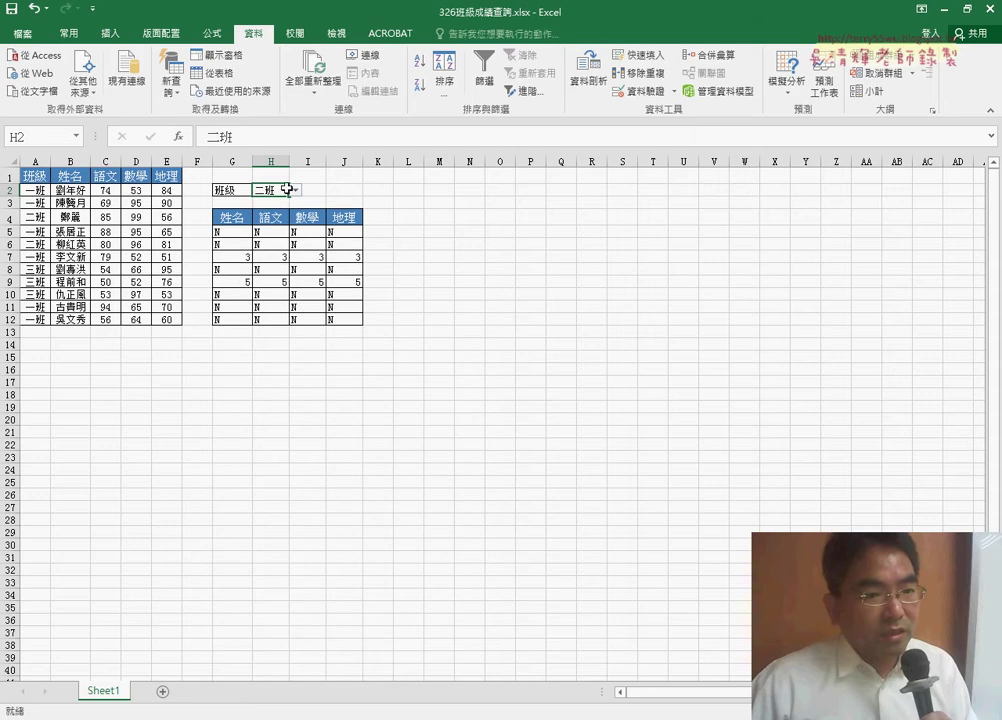
left_click(294, 190)
left_click(281, 229)
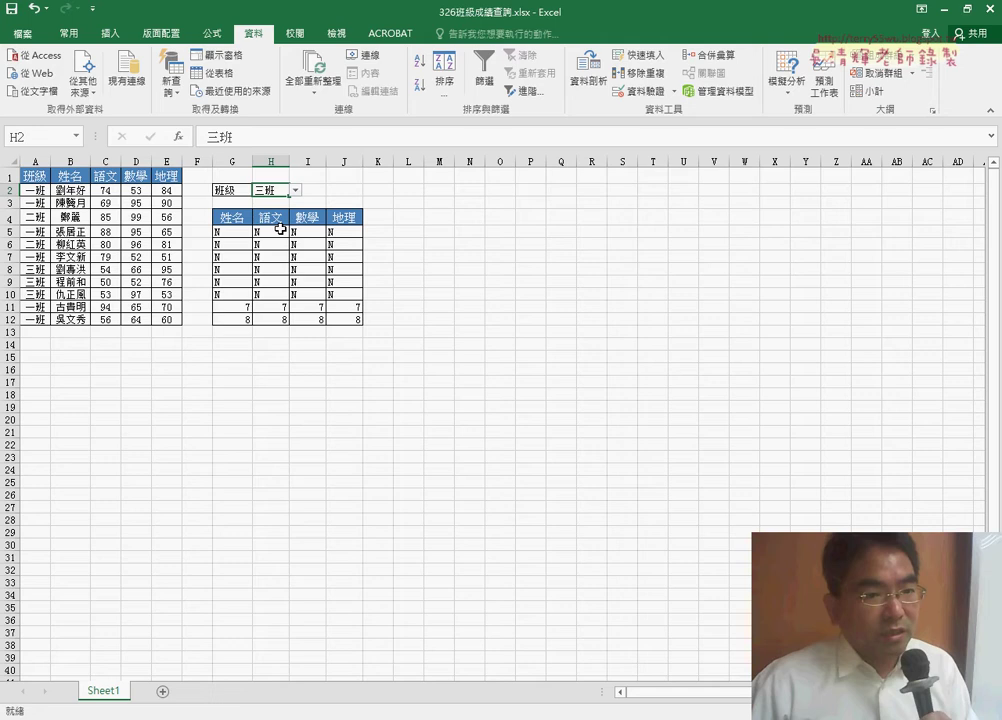
left_click(294, 190)
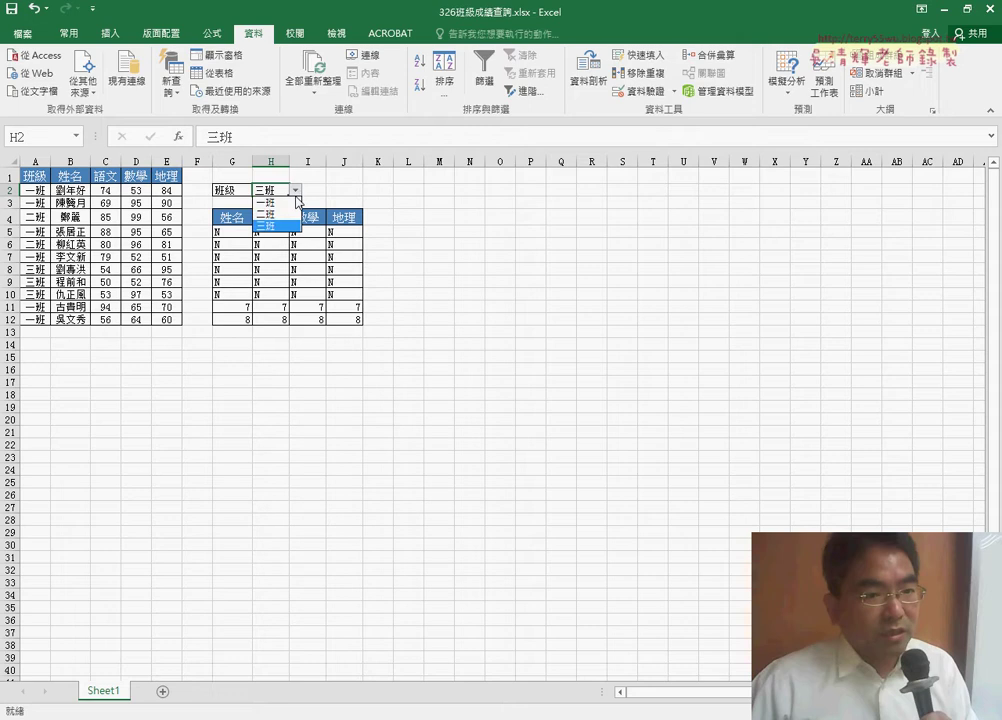
left_click(276, 203)
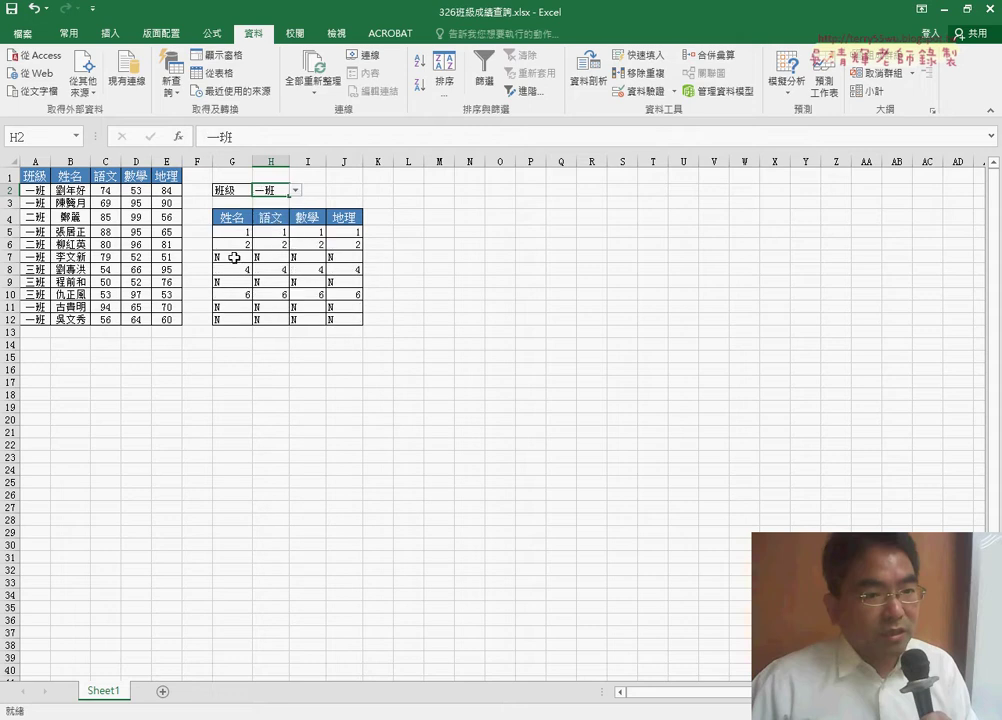
left_click_drag(234, 258, 352, 259)
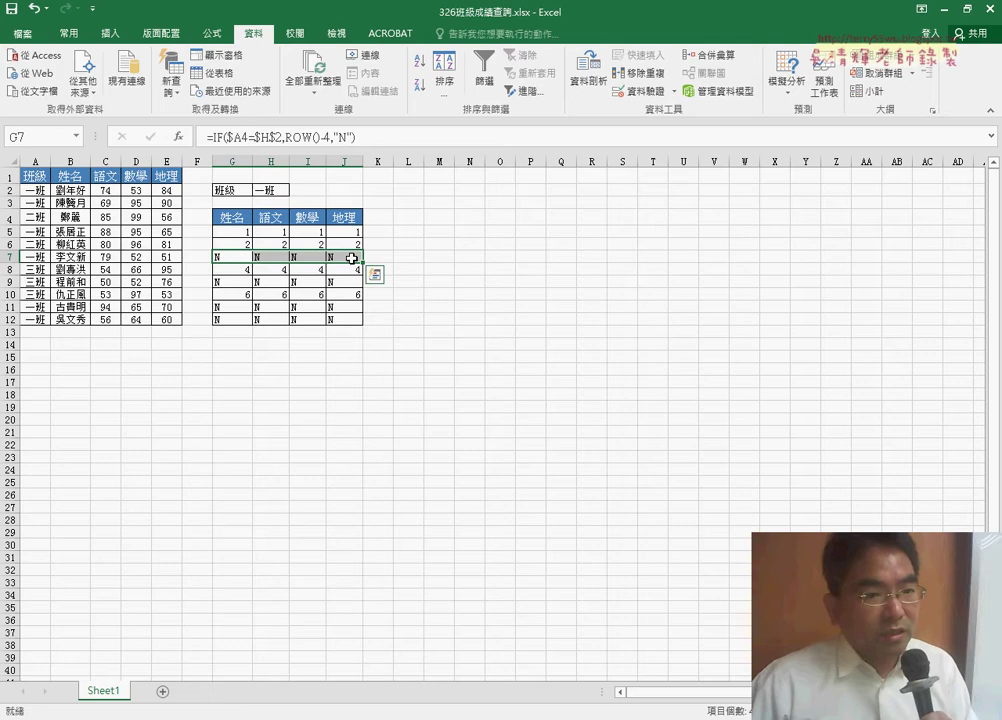
left_click(242, 233)
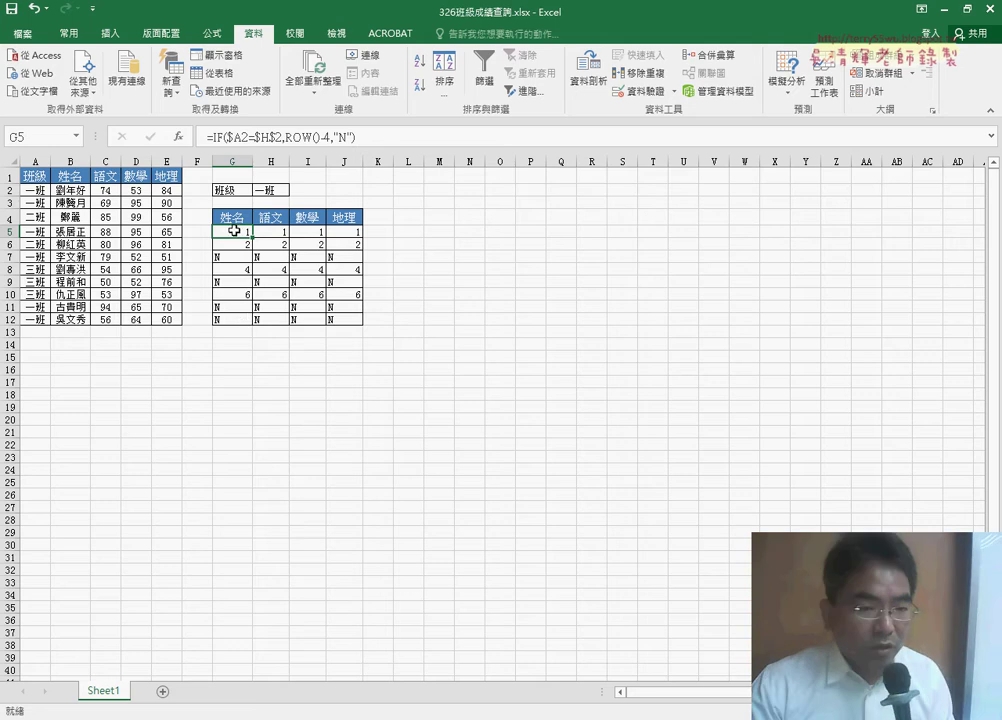
mouse_move(232, 231)
left_mouse_down()
mouse_move(346, 289)
mouse_move(355, 319)
left_mouse_up()
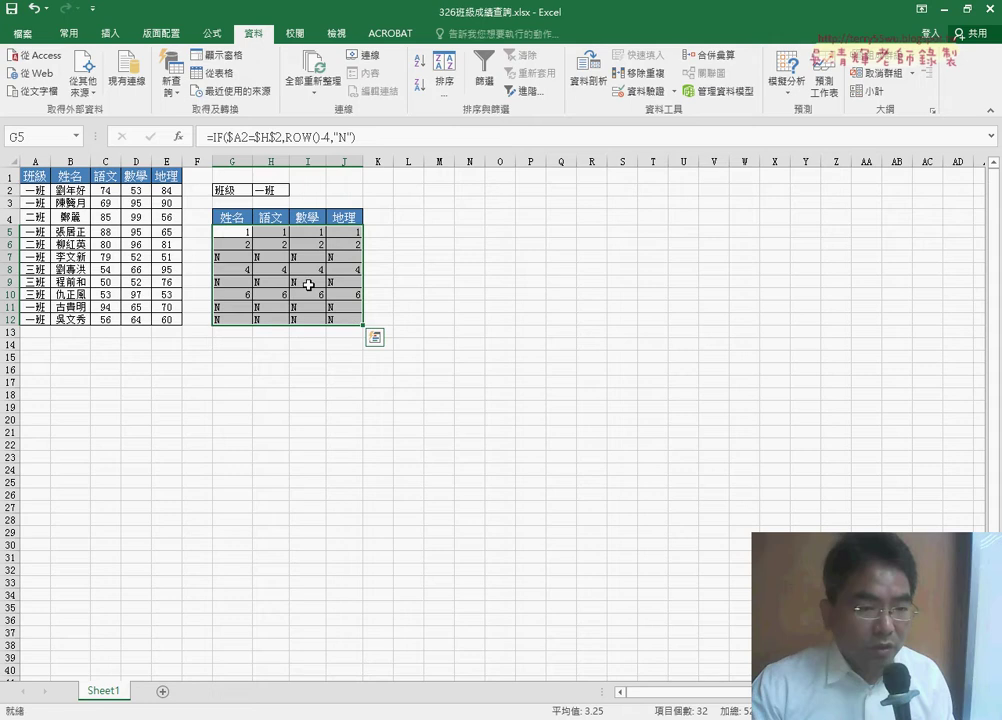
left_click(284, 190)
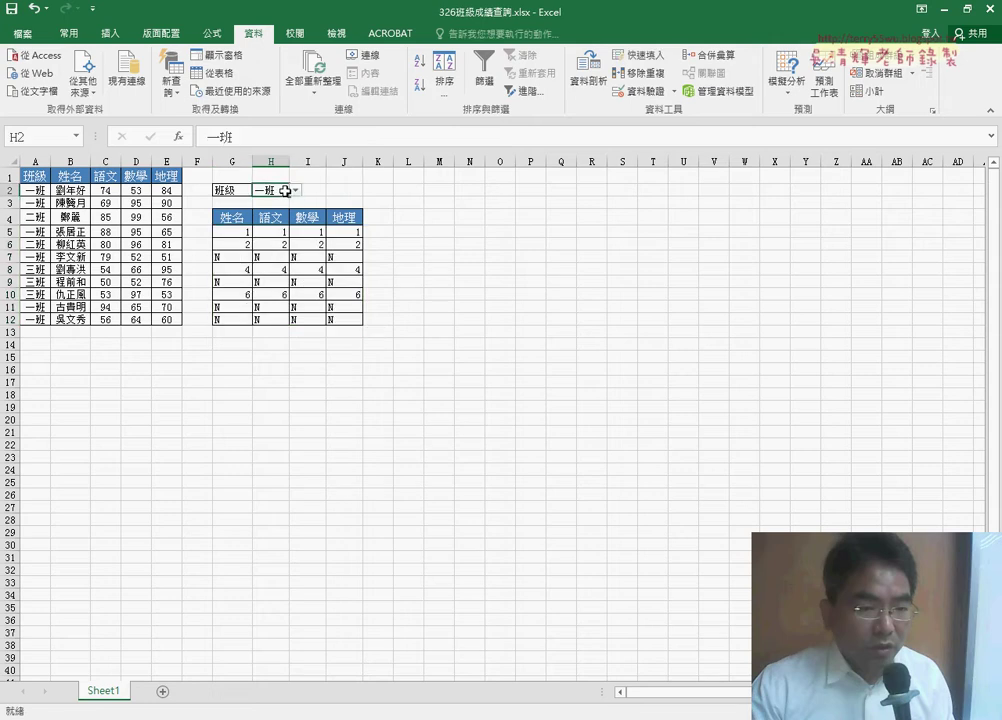
left_click(295, 190)
left_click(270, 203)
left_click(294, 190)
left_click(272, 216)
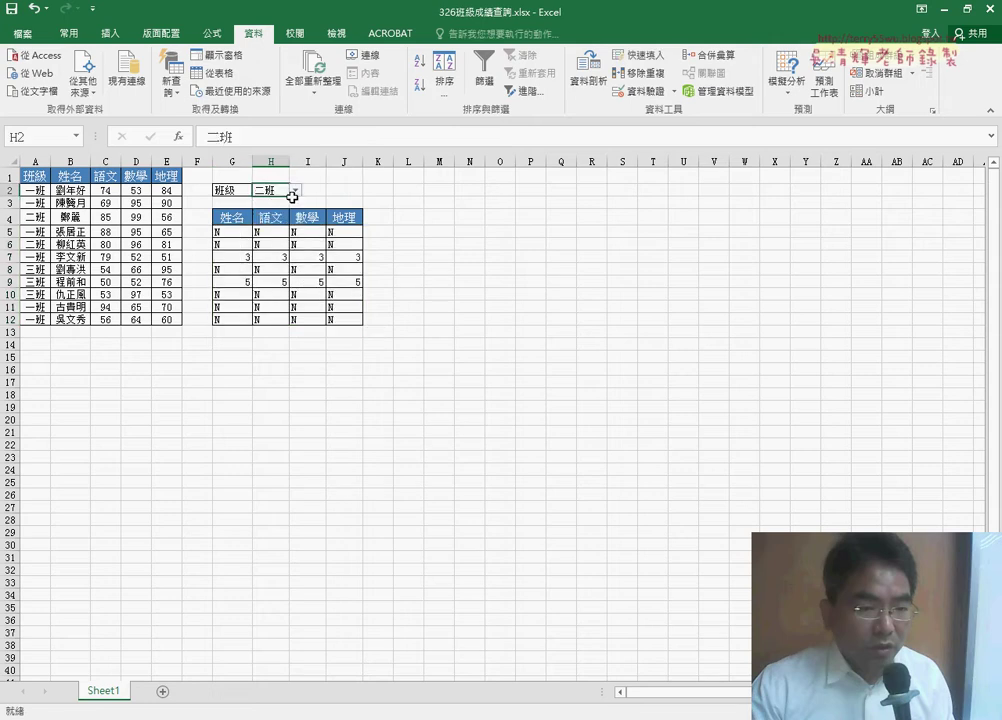
left_click(294, 190)
left_click(287, 229)
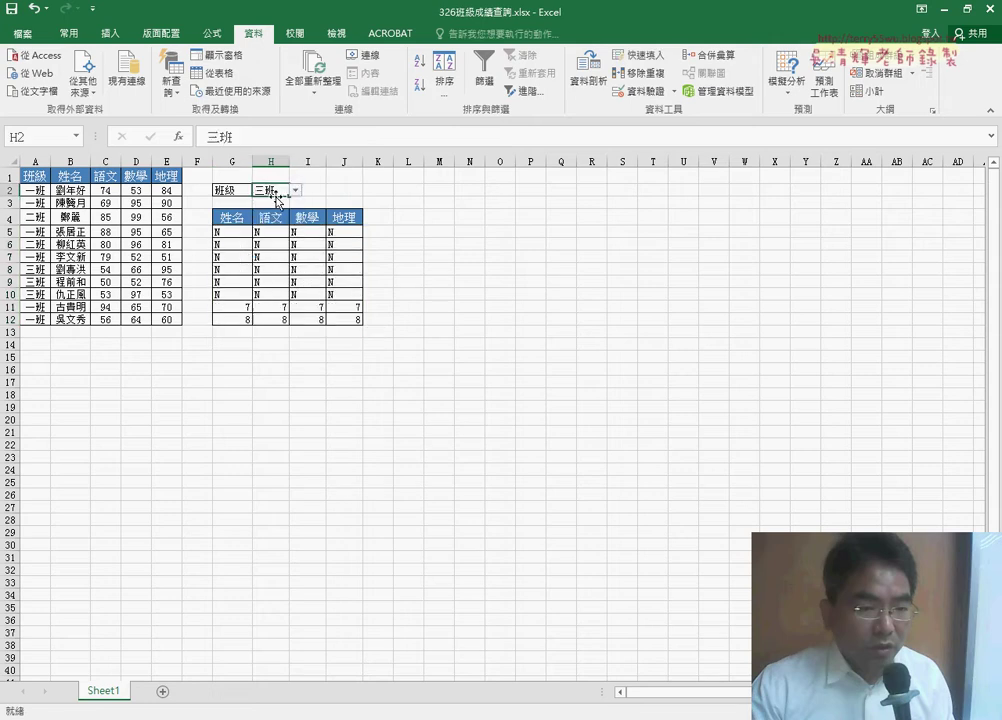
left_click(294, 190)
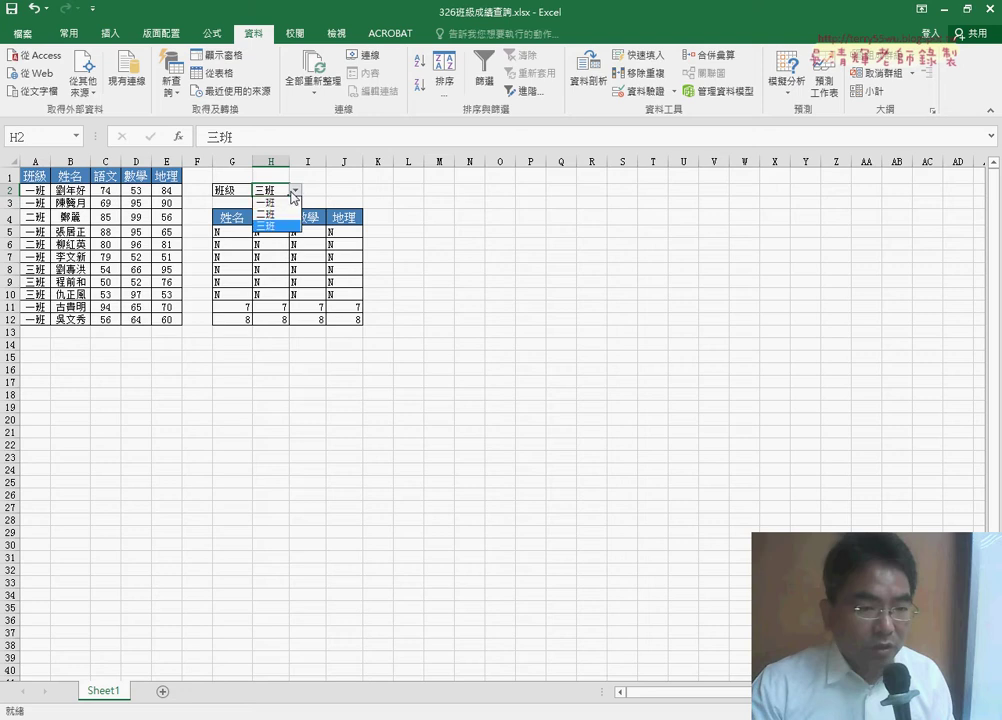
left_click(286, 204)
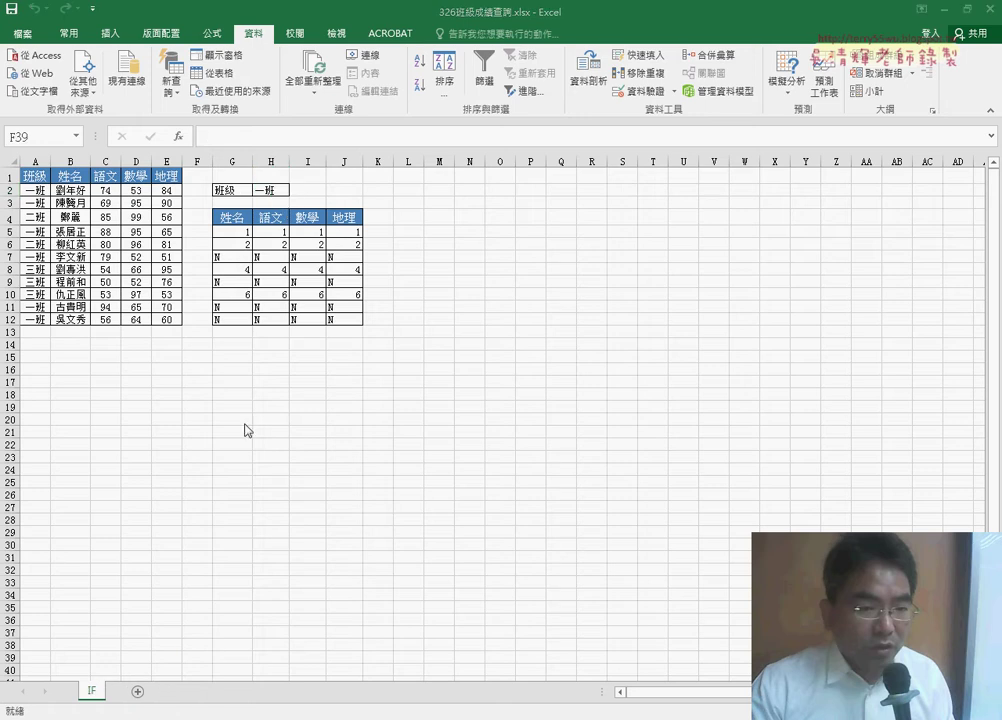
Rename Sheet1 to IF, then duplicate it as a new sheet named SMALL.
double_click(102, 691)
type("IF")
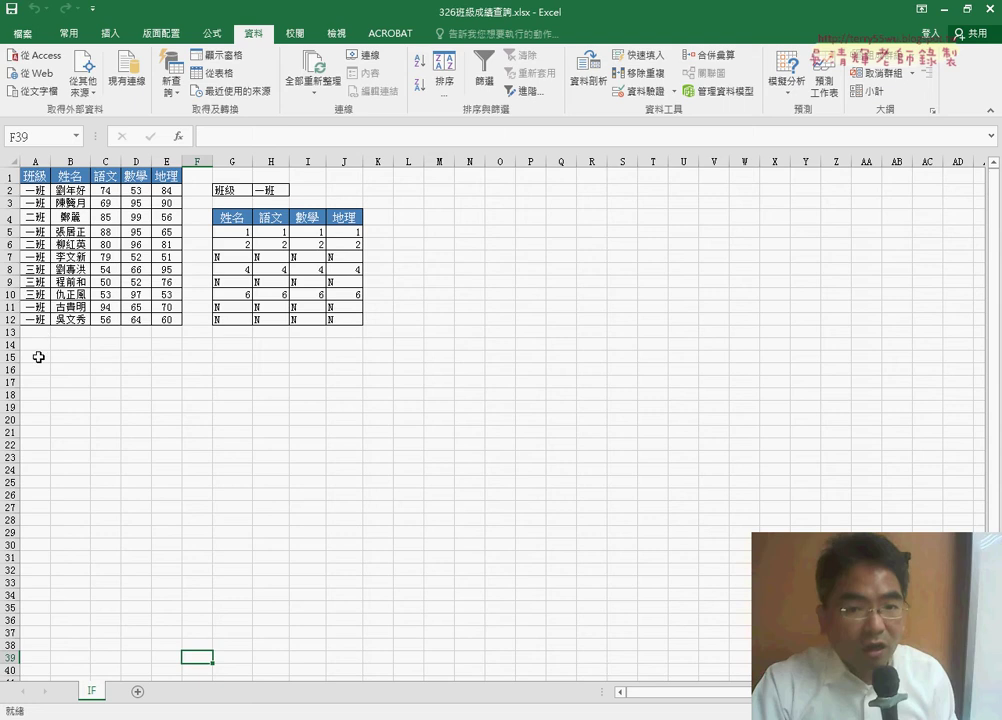
left_click_drag(91, 690, 133, 695)
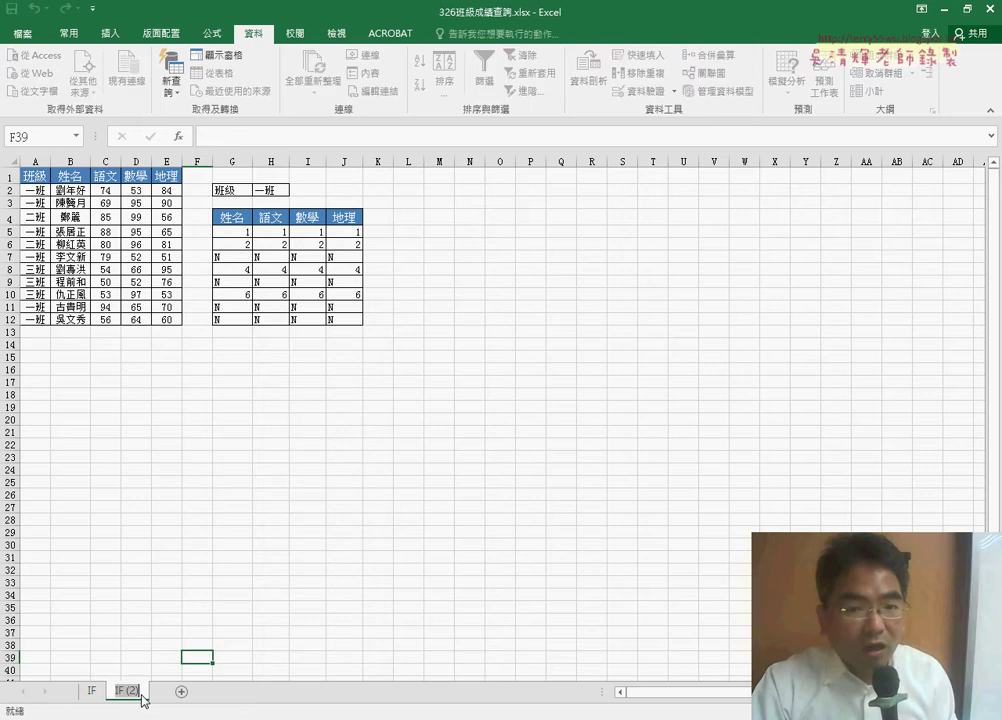
type("S")
type("MAL")
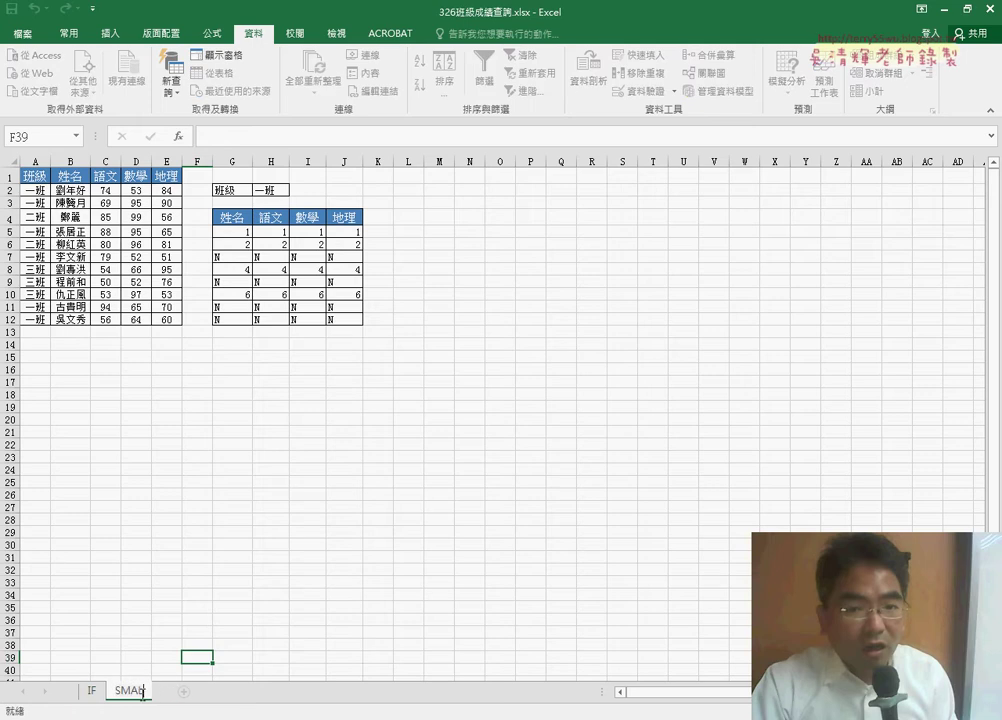
type("L")
key("Return")
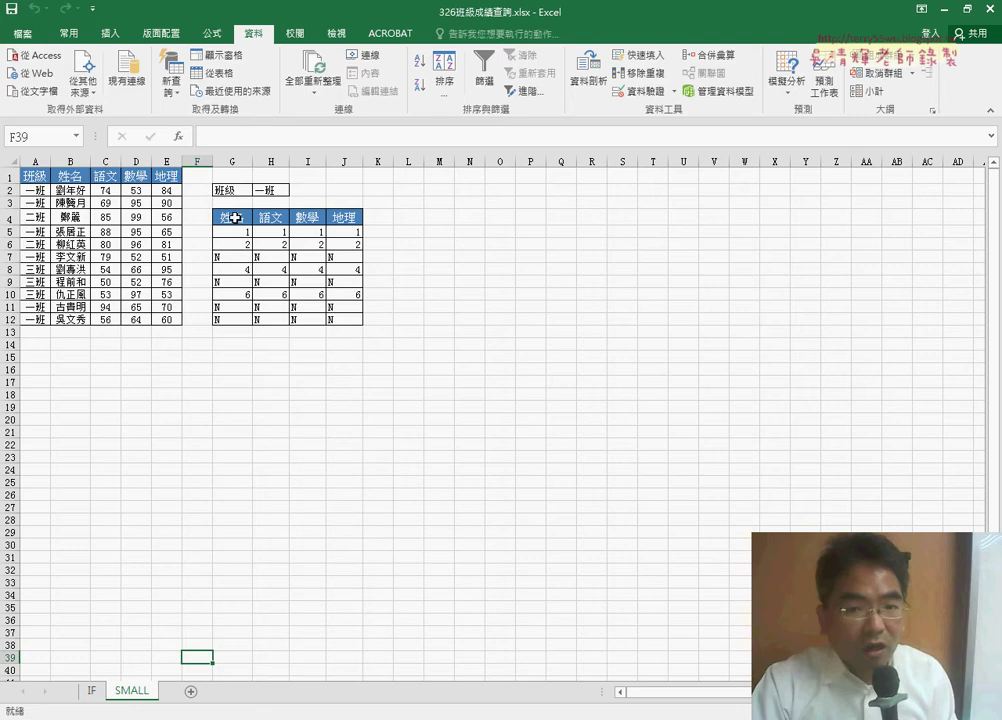
left_click(237, 232)
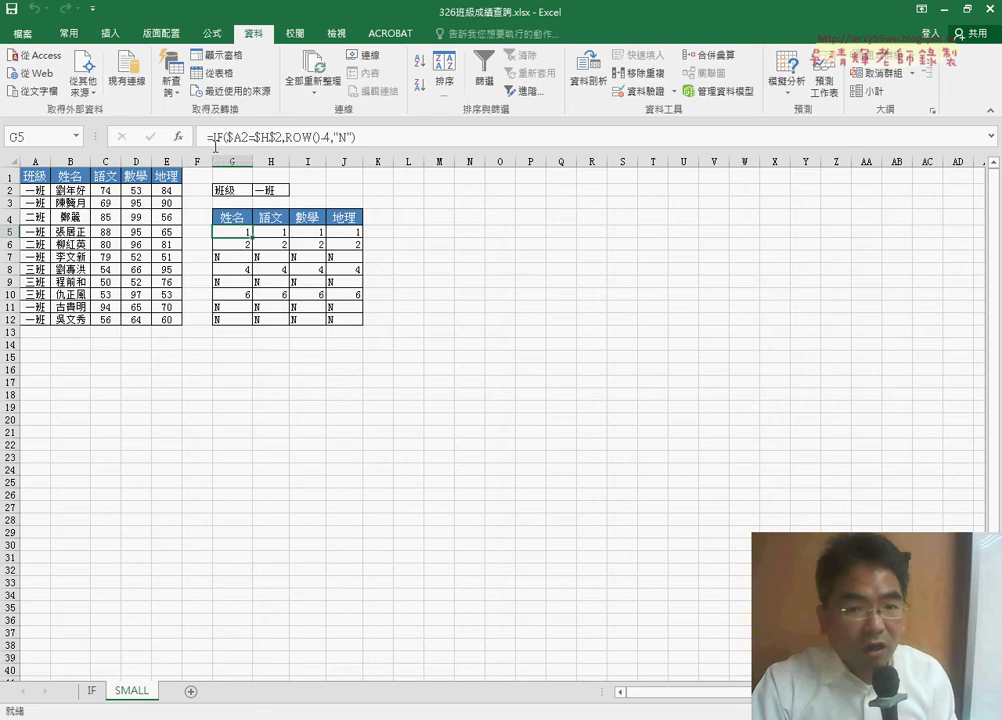
Cut the IF formula text out of G5's formula bar.
left_click(347, 139)
left_click_drag(214, 137, 356, 137)
right_click(356, 141)
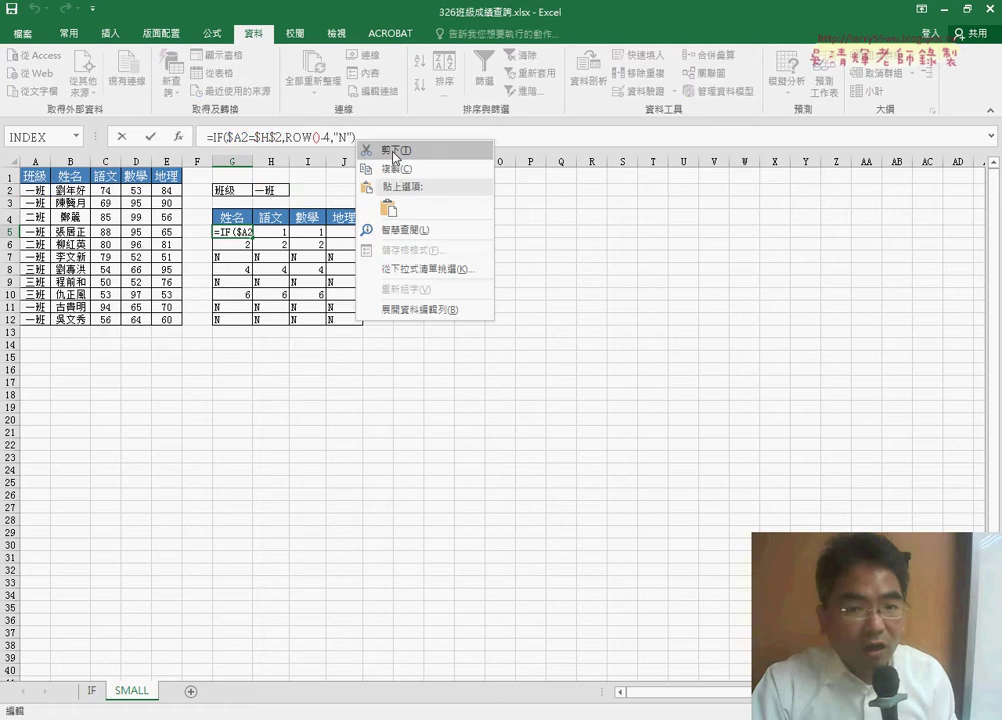
left_click(381, 150)
Insert the Statistical function SMALL and paste the IF formula as its Array argument.
left_click(178, 136)
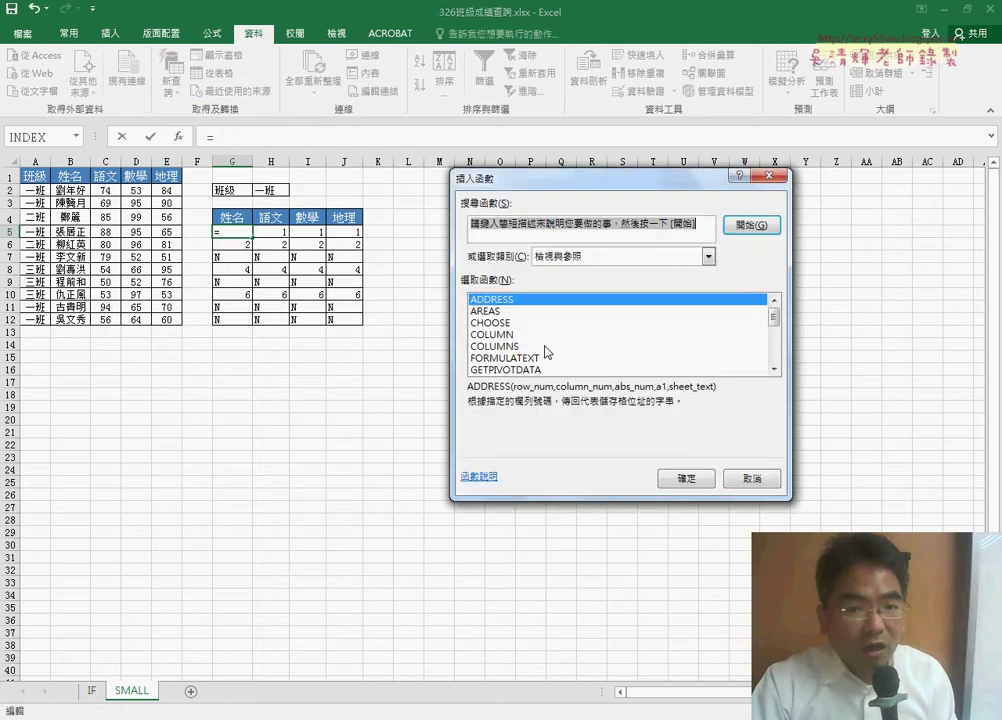
left_click(614, 255)
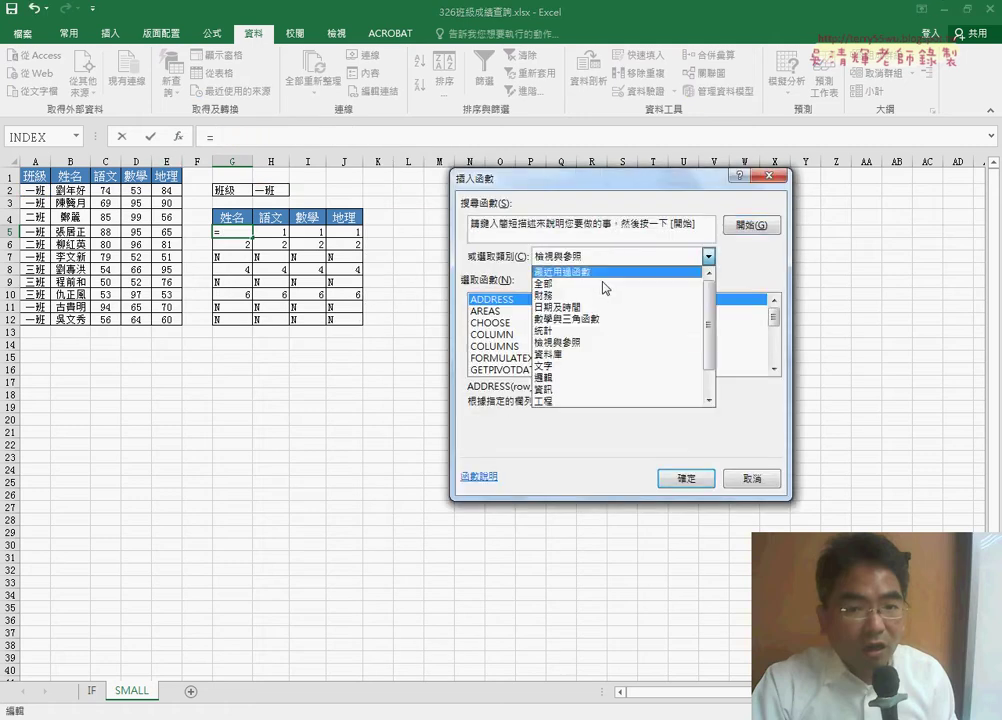
left_click(586, 339)
left_click_drag(774, 313, 774, 350)
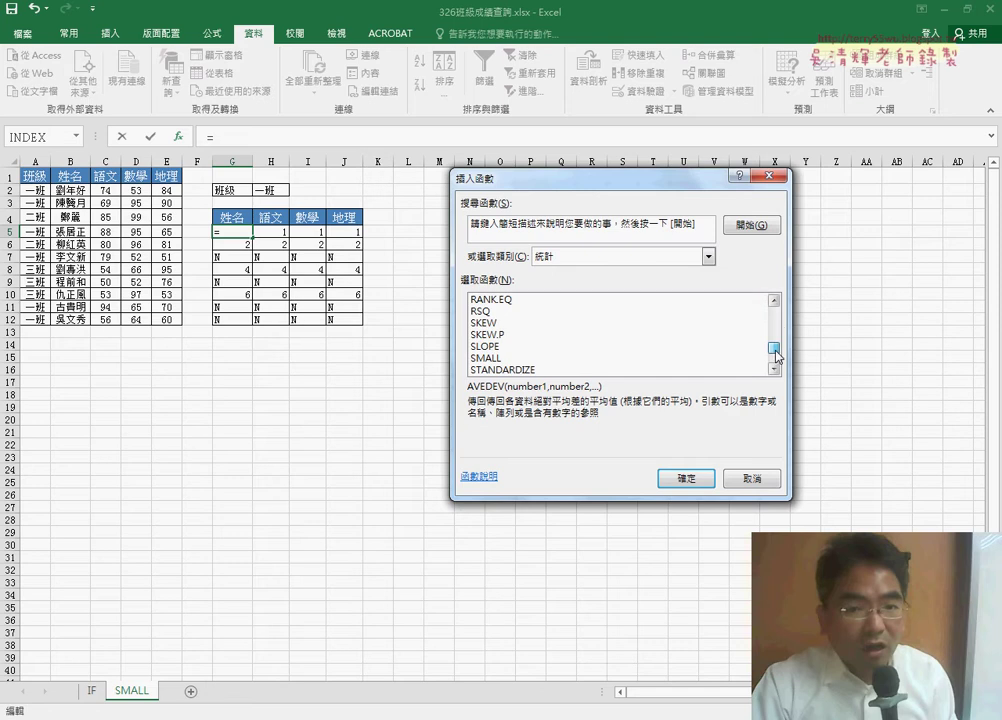
double_click(529, 360)
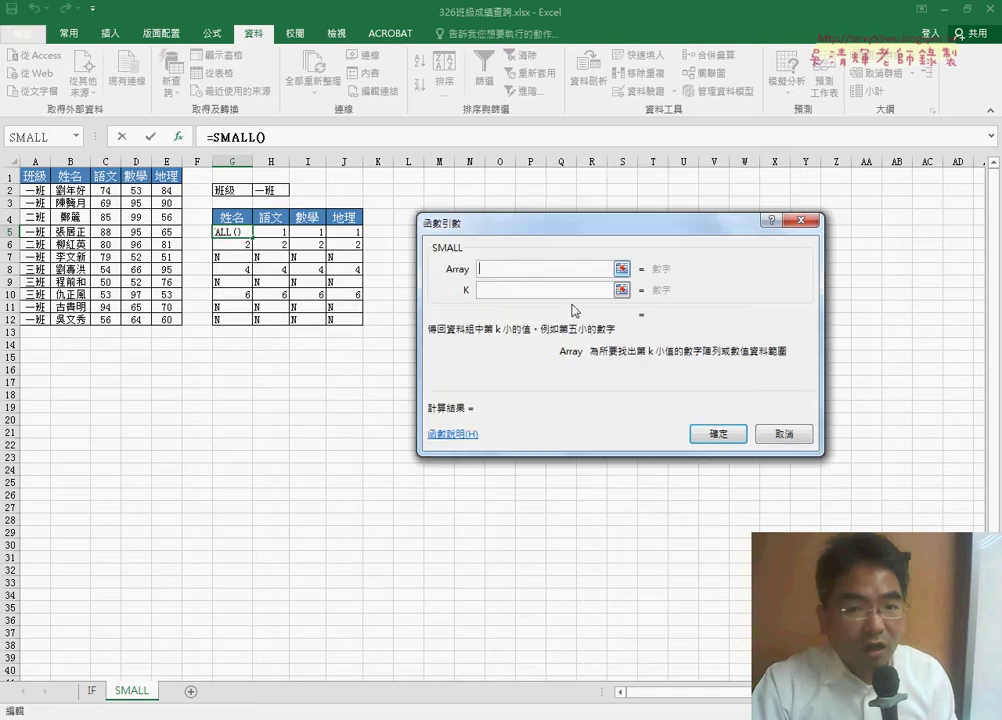
right_click(503, 270)
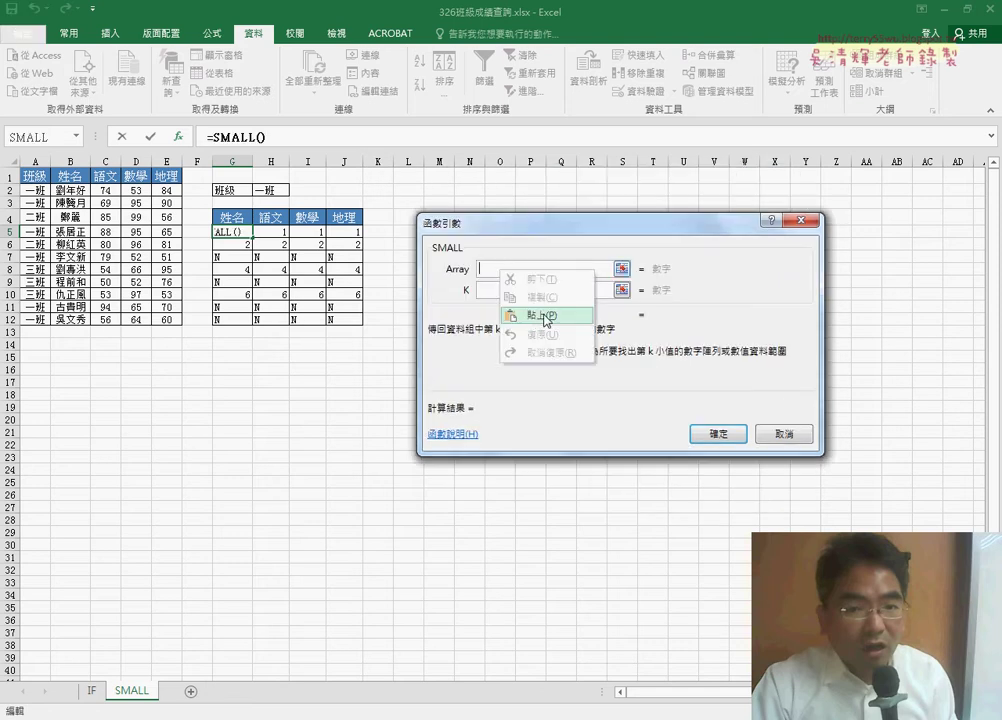
left_click(538, 317)
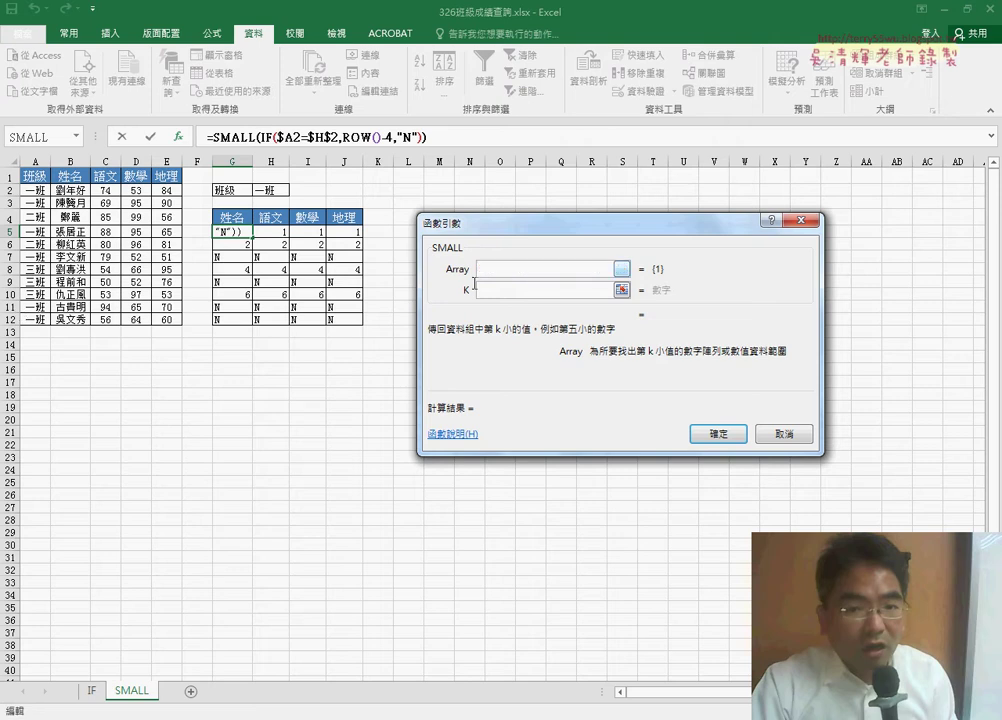
Replace $A2 in the array's comparison with the range A2:A12.
left_click(508, 268)
left_click_drag(508, 268, 492, 266)
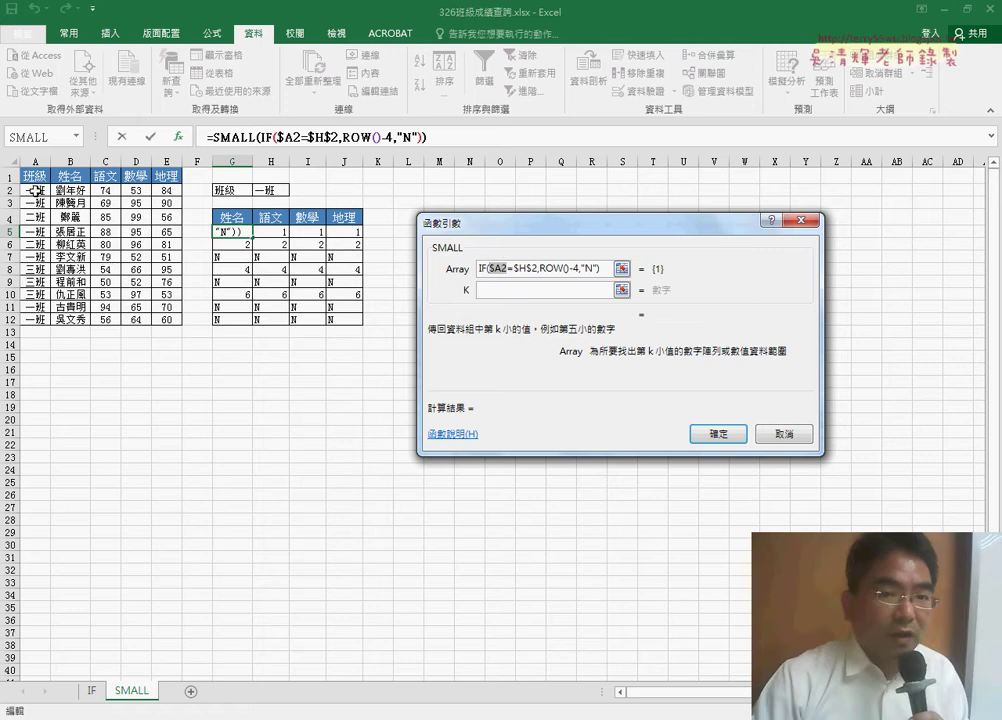
left_click_drag(35, 190, 43, 319)
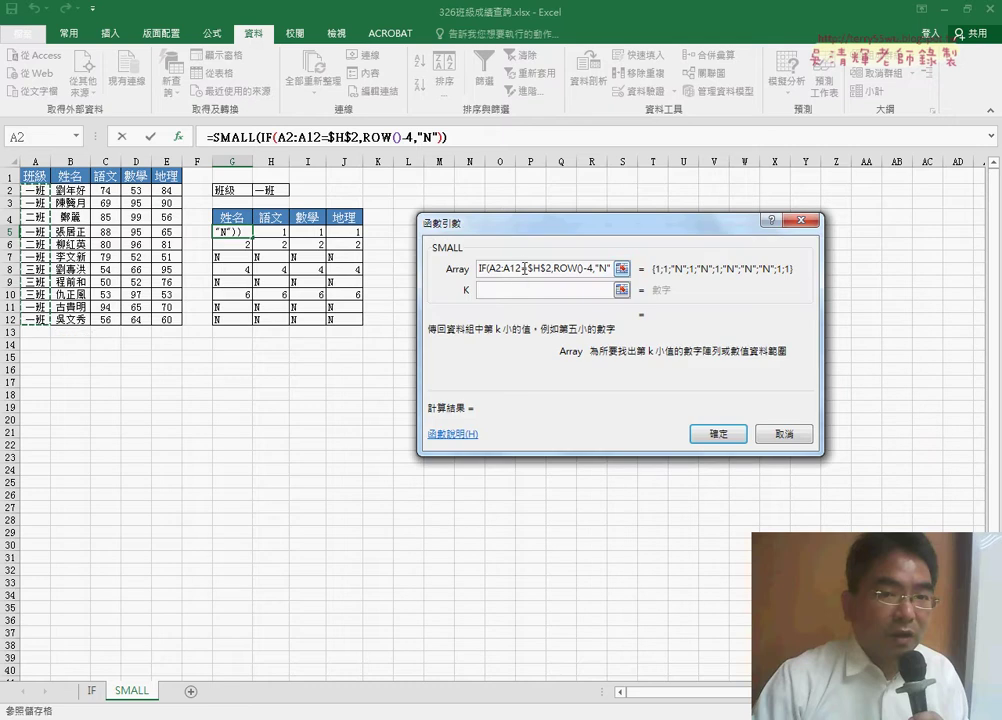
left_click_drag(523, 268, 490, 270)
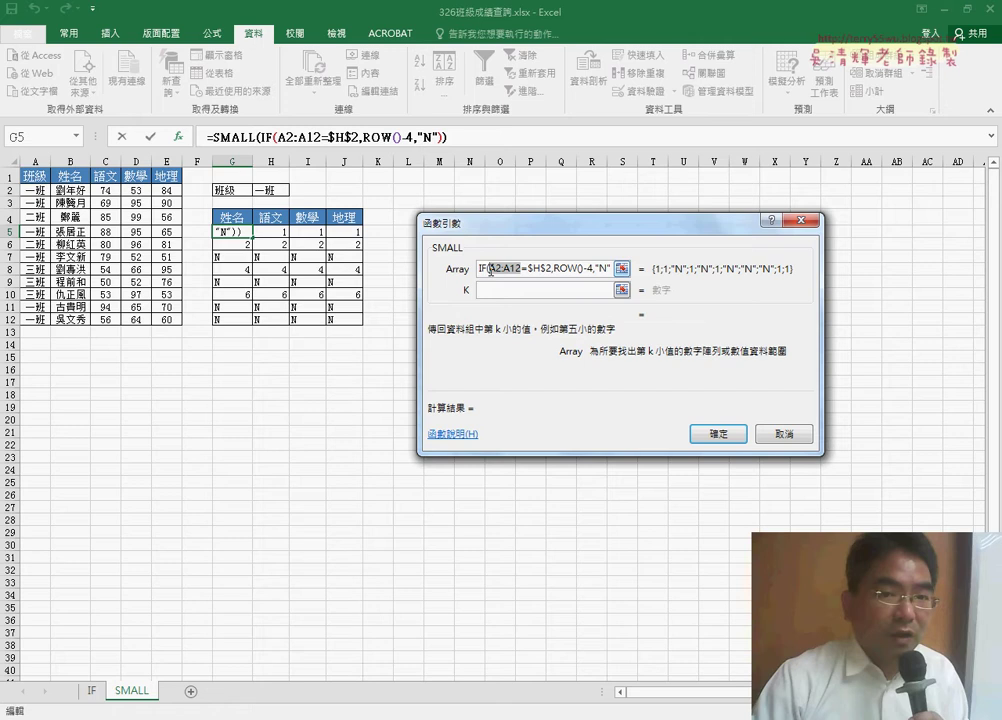
Make the comparison range absolute ($A$2:$A$12) and delete the -4 after ROW().
key("F4")
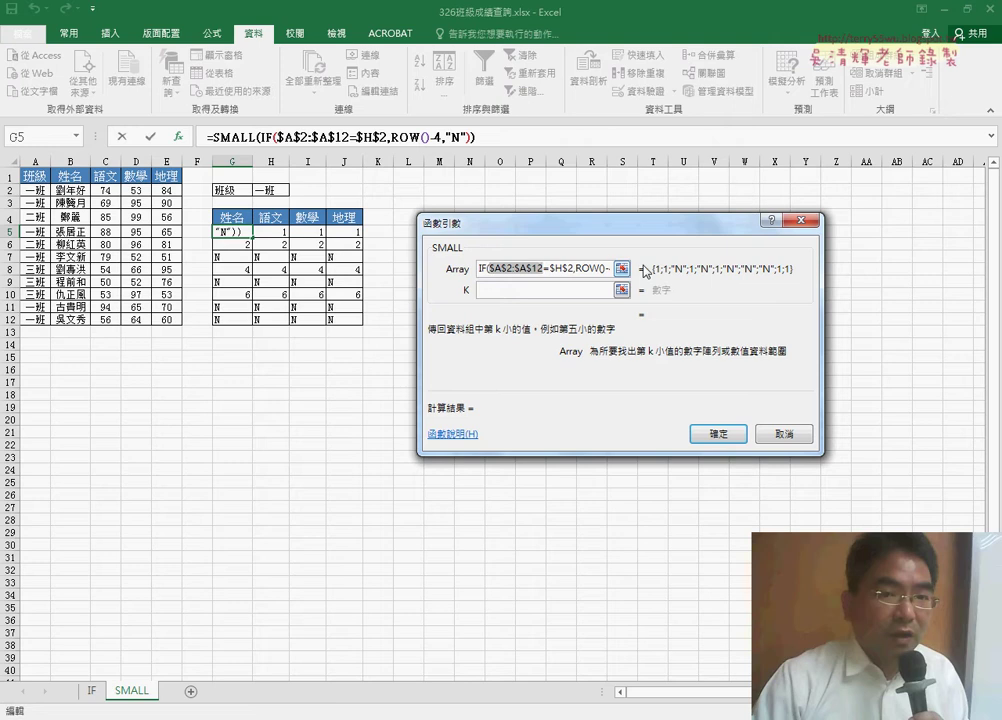
left_click(579, 270)
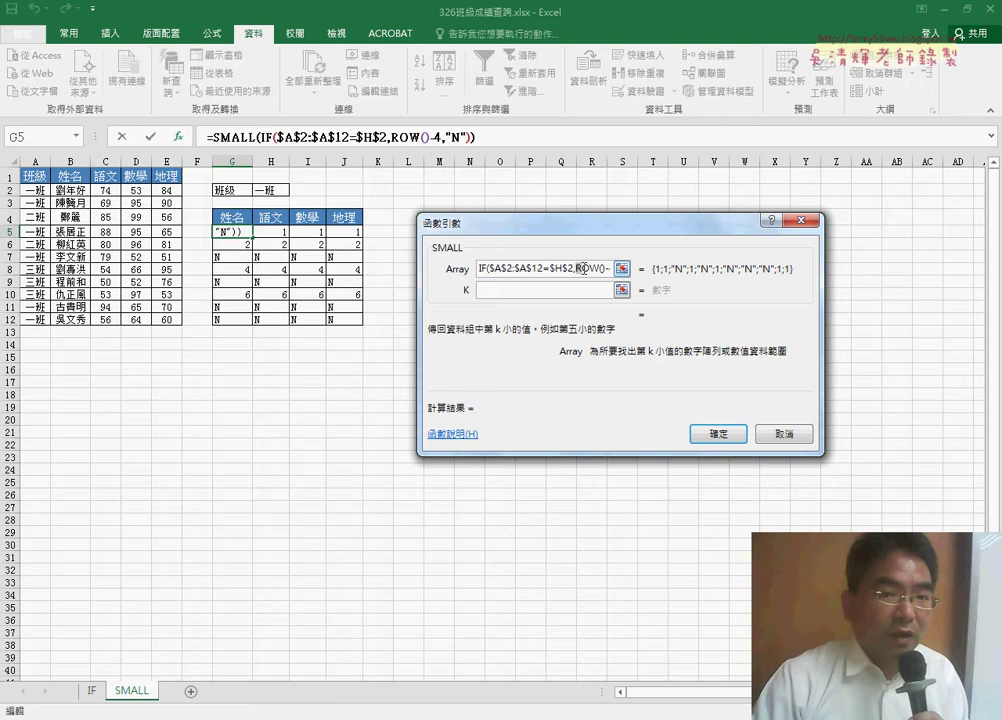
left_click_drag(579, 270, 610, 270)
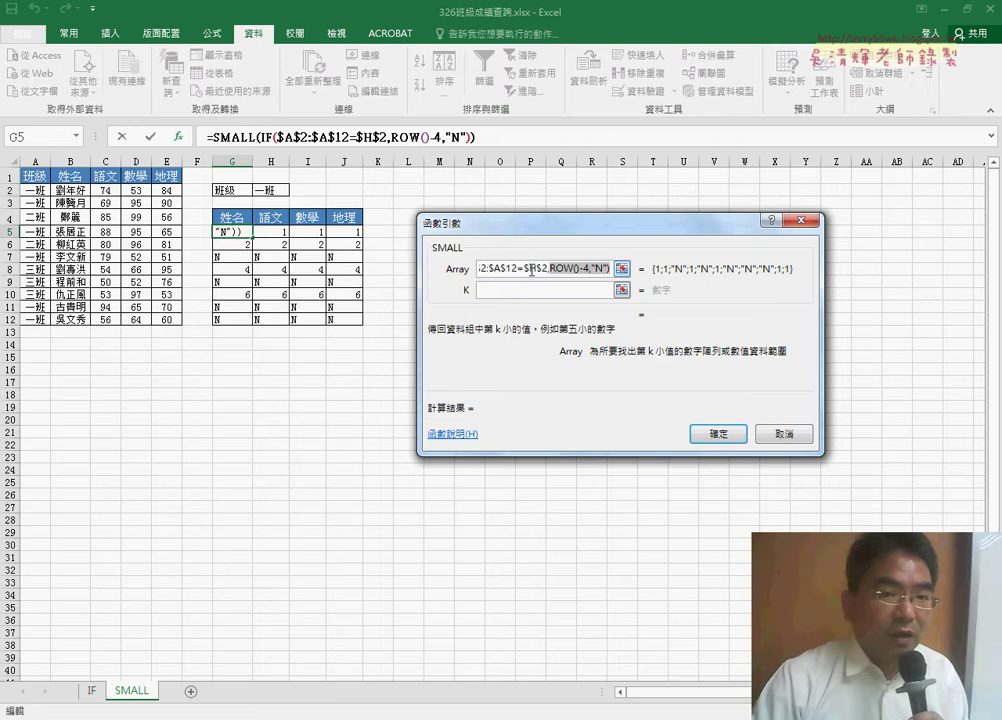
left_click(591, 272)
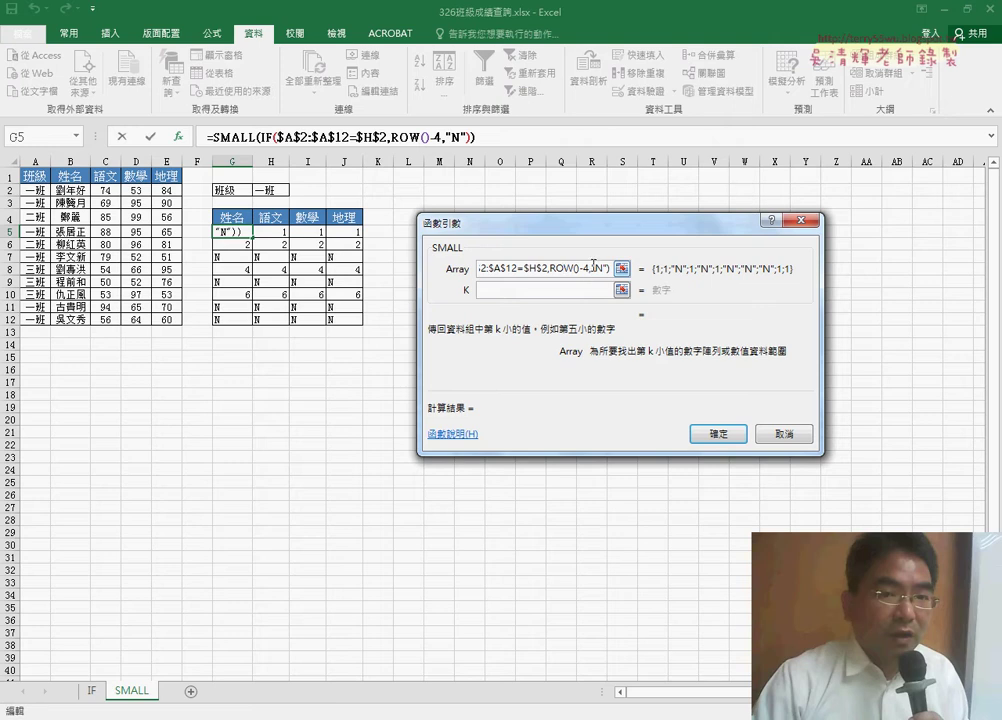
left_click_drag(590, 268, 582, 268)
key("Delete")
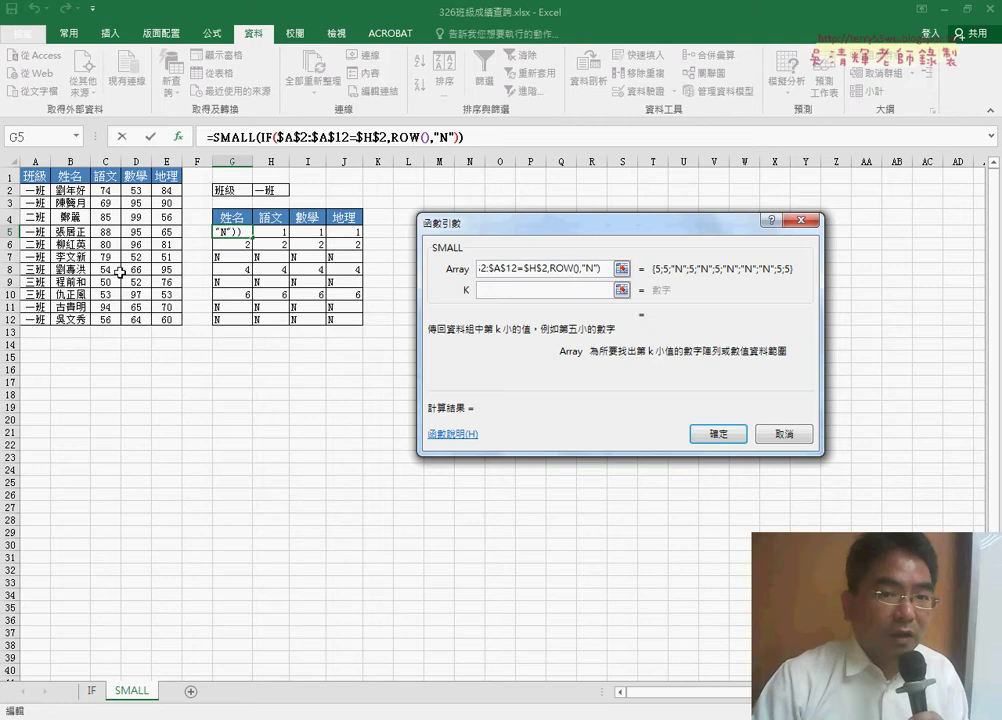
Give ROW the absolute range $A$2:$A$12.
left_click_drag(36, 193, 34, 323)
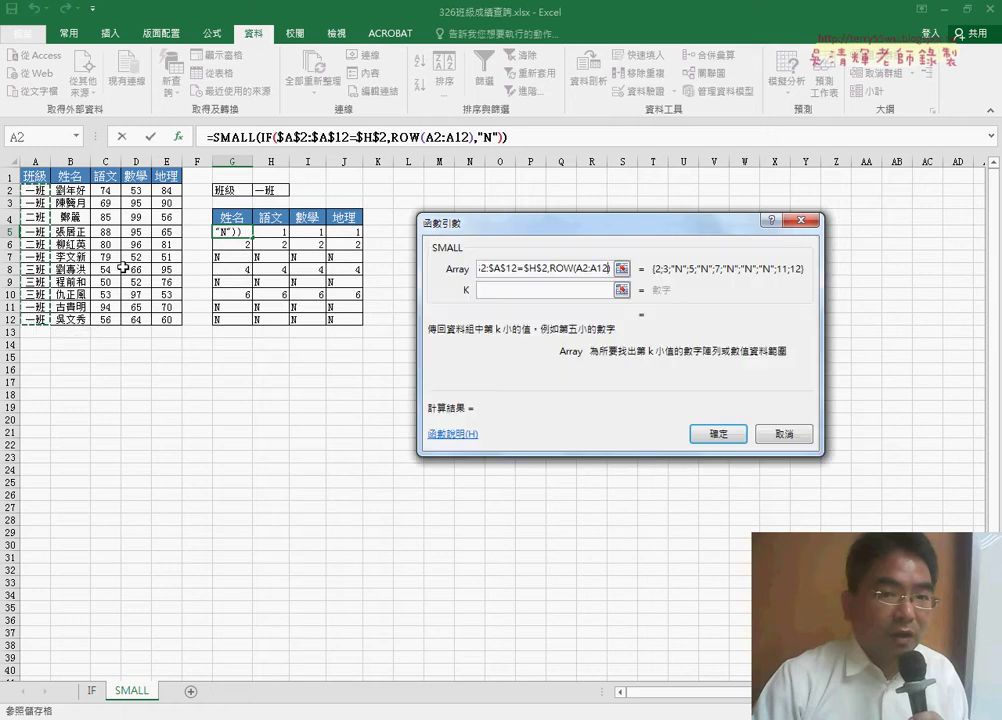
mouse_move(562, 270)
left_mouse_down()
mouse_move(595, 275)
mouse_move(588, 270)
left_mouse_up()
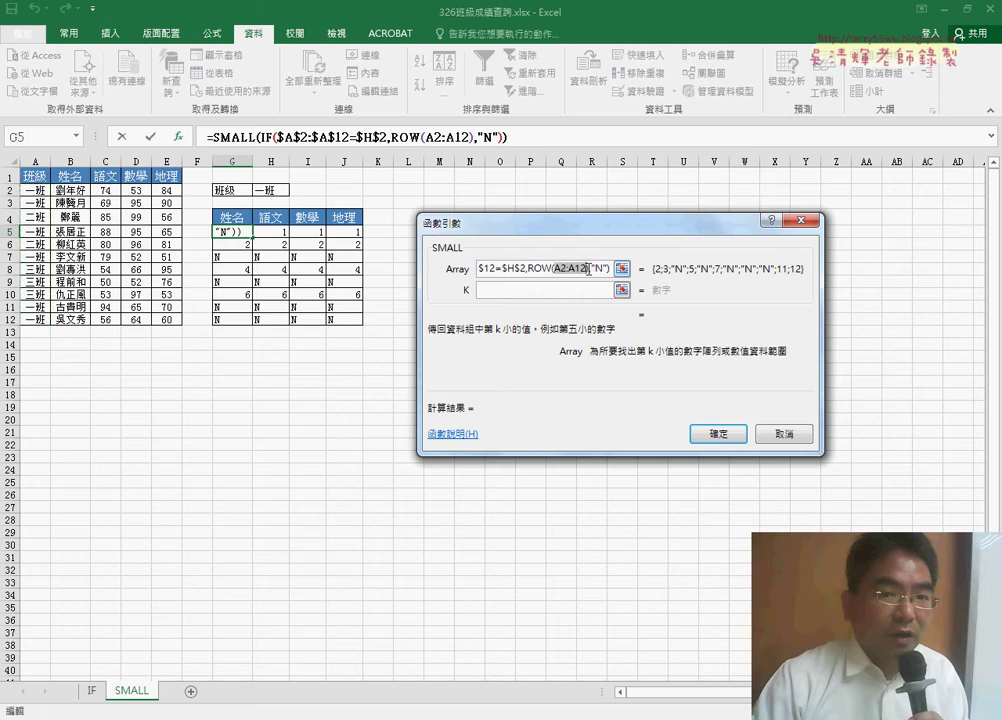
key("F4")
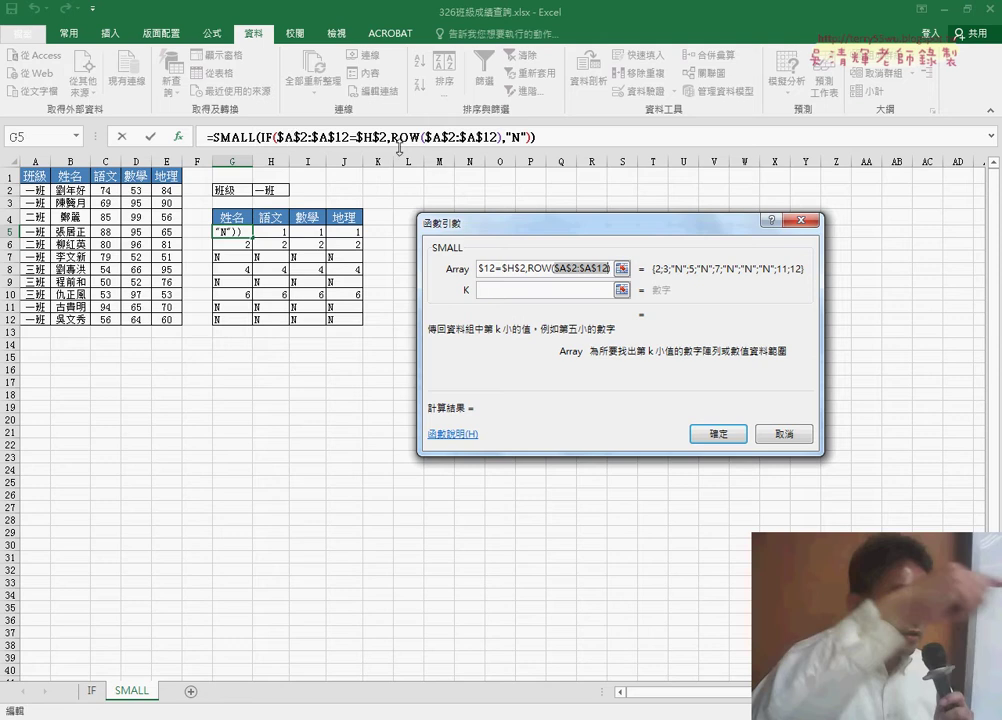
Set SMALL's K argument to row()-4, so the result previews as 2.
left_click(496, 290)
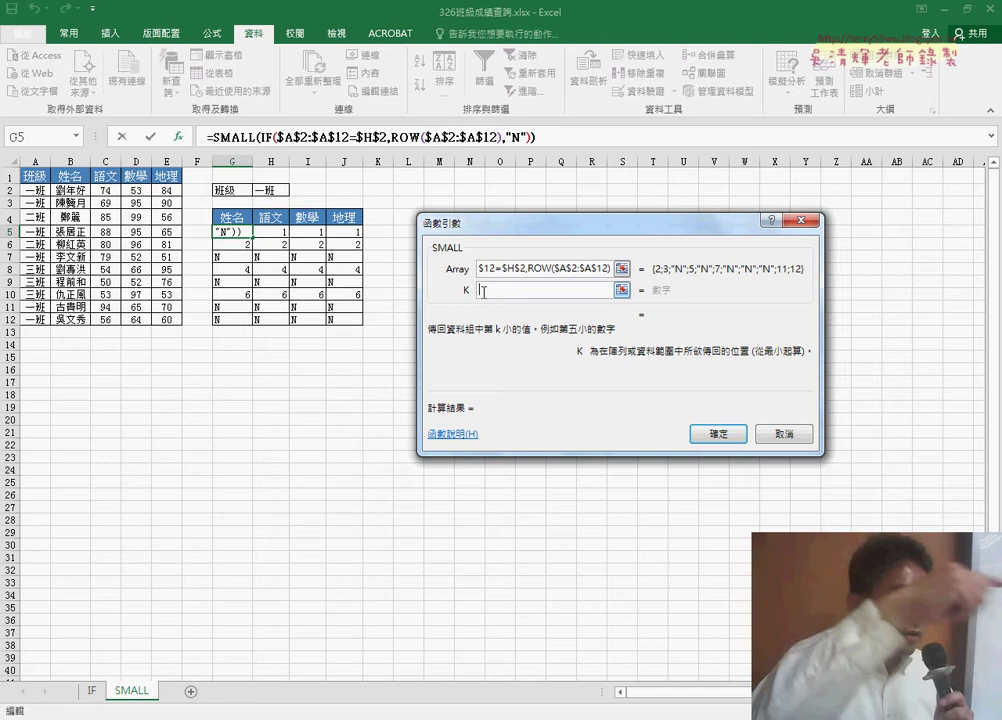
type("1")
double_click(490, 292)
double_click(478, 291)
type("row()")
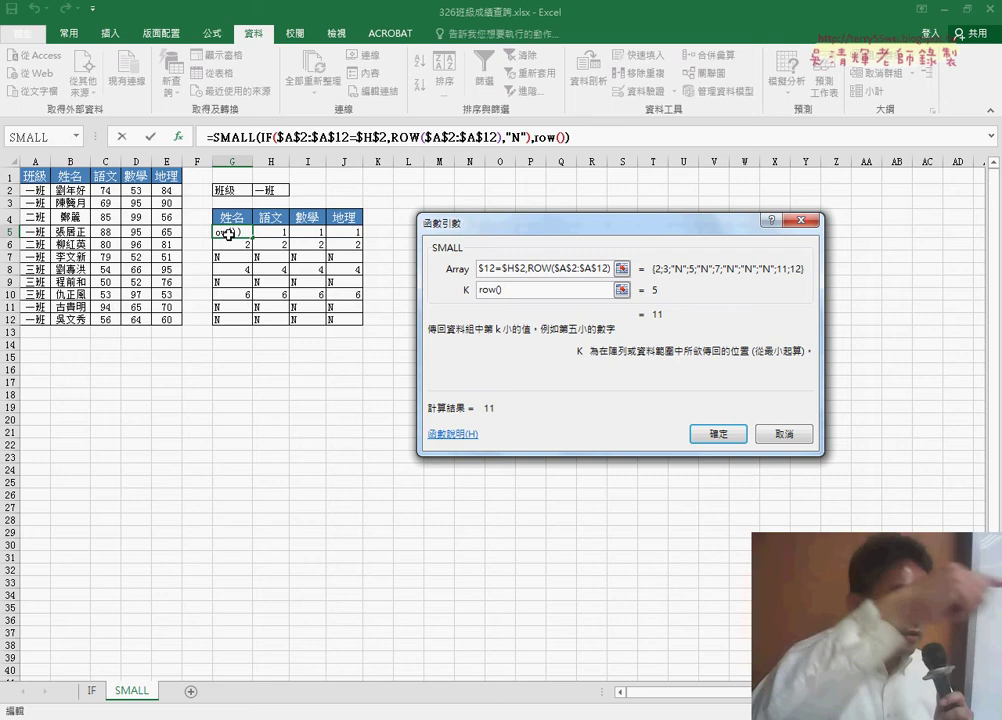
type("-")
type("4")
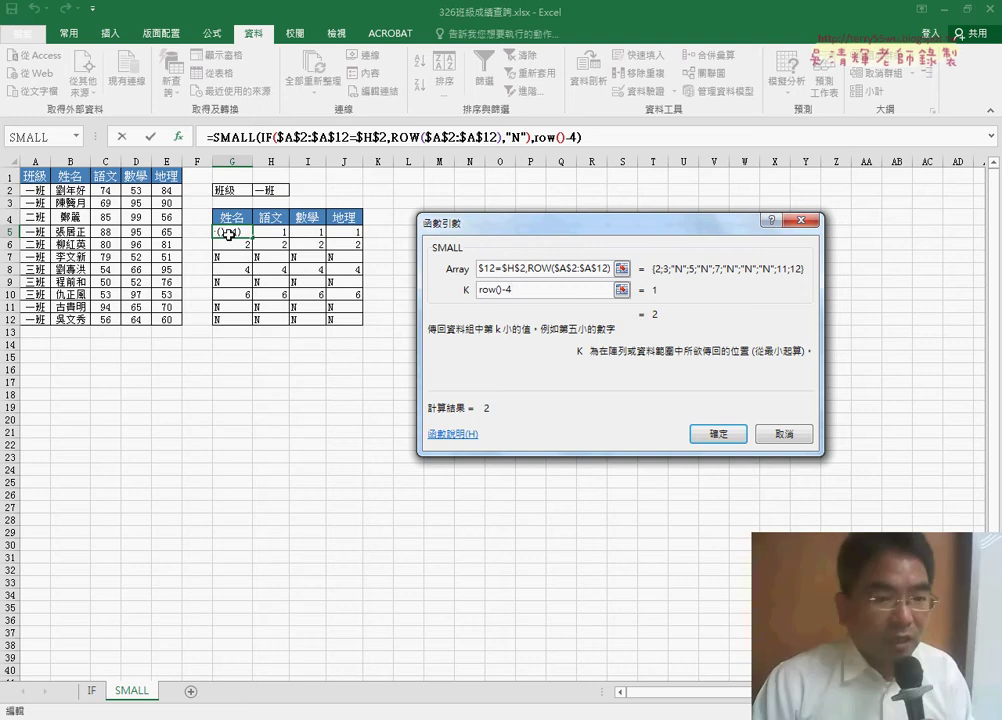
Annotate the $A$2:$A$12 ranges and row() k argument, clear the marks, and enter the SMALL formula into G5.
left_click_drag(514, 290, 469, 288)
left_click_drag(570, 272, 476, 273)
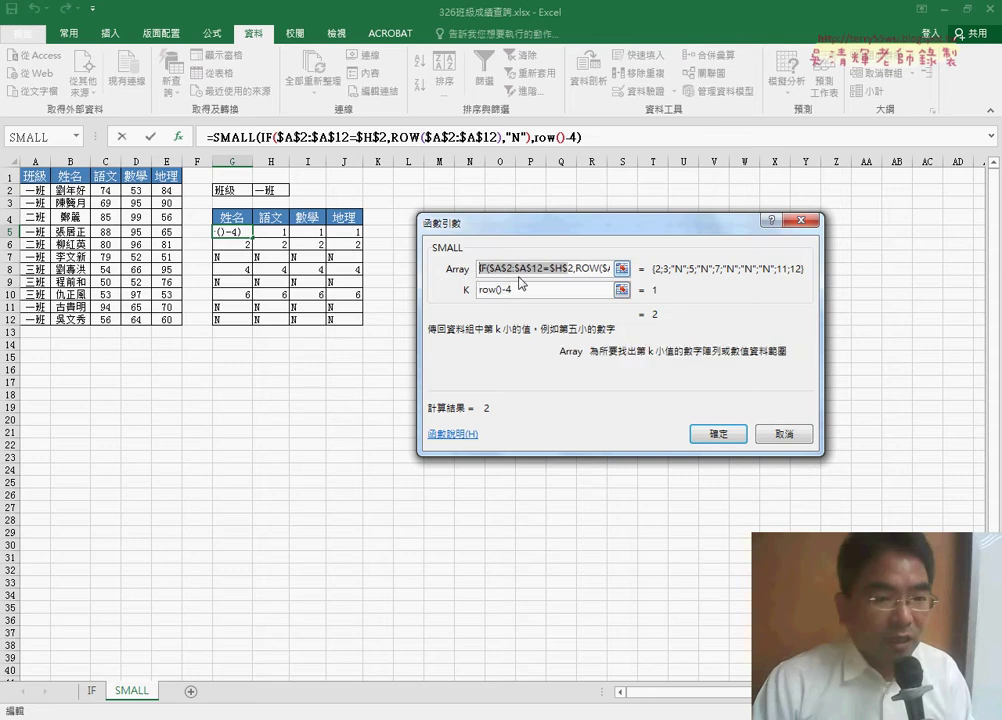
left_click(488, 268)
left_click_drag(489, 268, 542, 270)
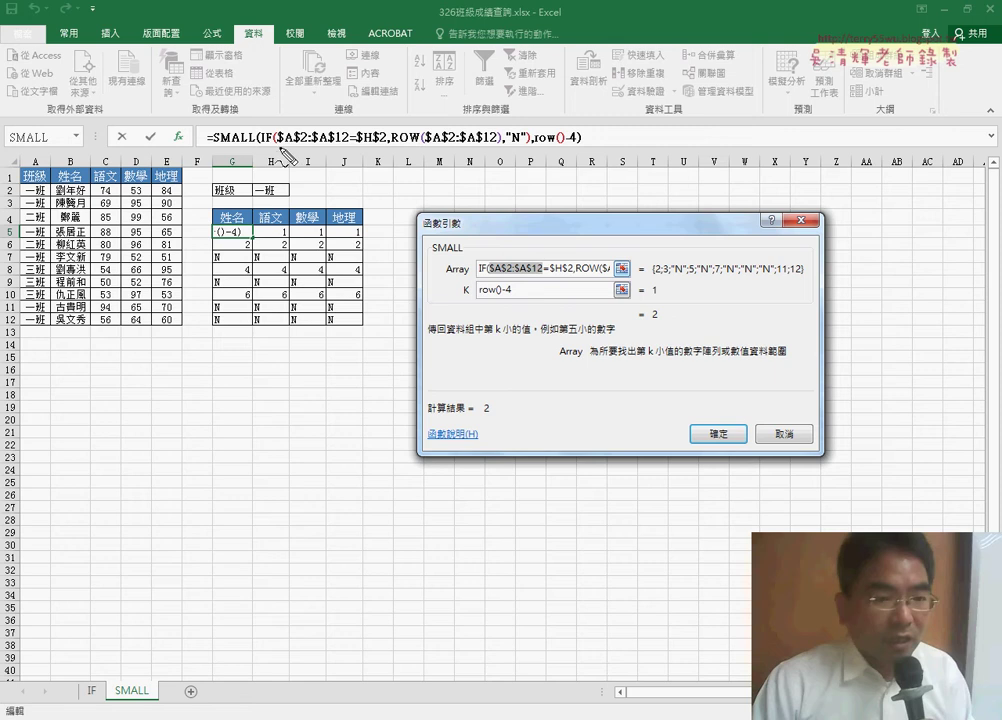
left_click_drag(280, 143, 389, 145)
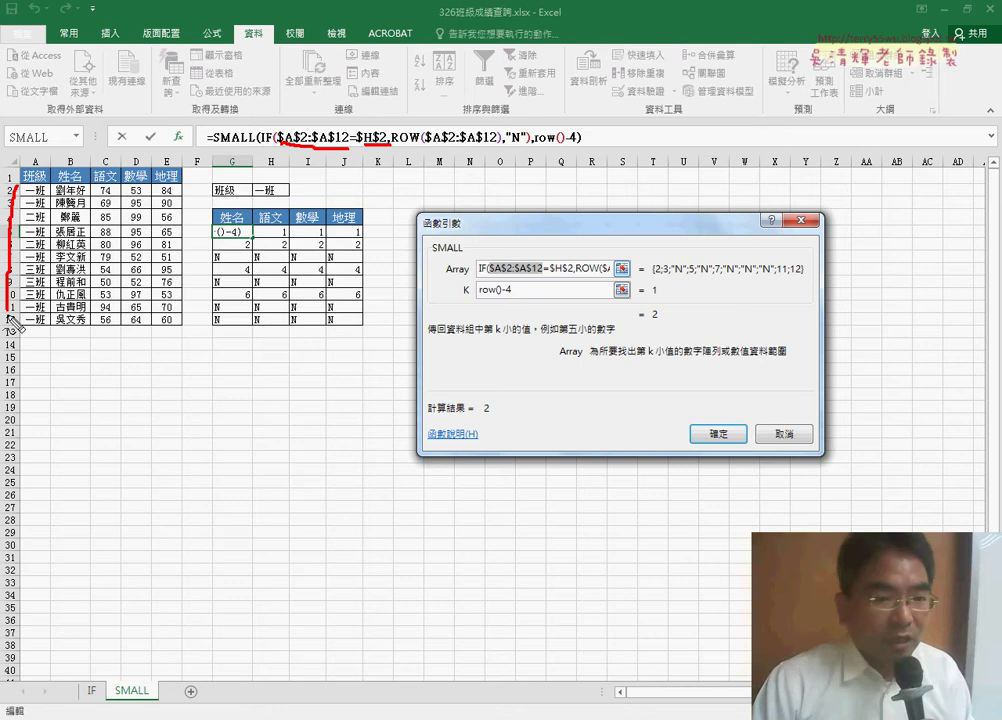
left_click_drag(17, 207, 12, 330)
mouse_move(20, 183)
left_mouse_down()
mouse_move(175, 178)
mouse_move(20, 334)
left_mouse_up()
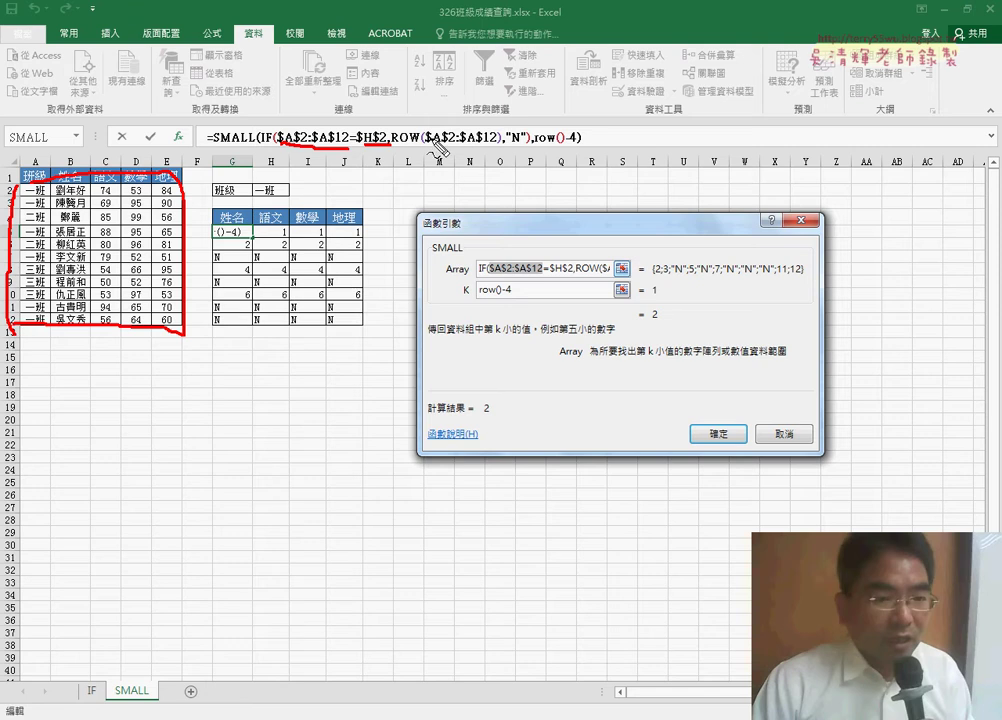
left_click_drag(428, 145, 500, 146)
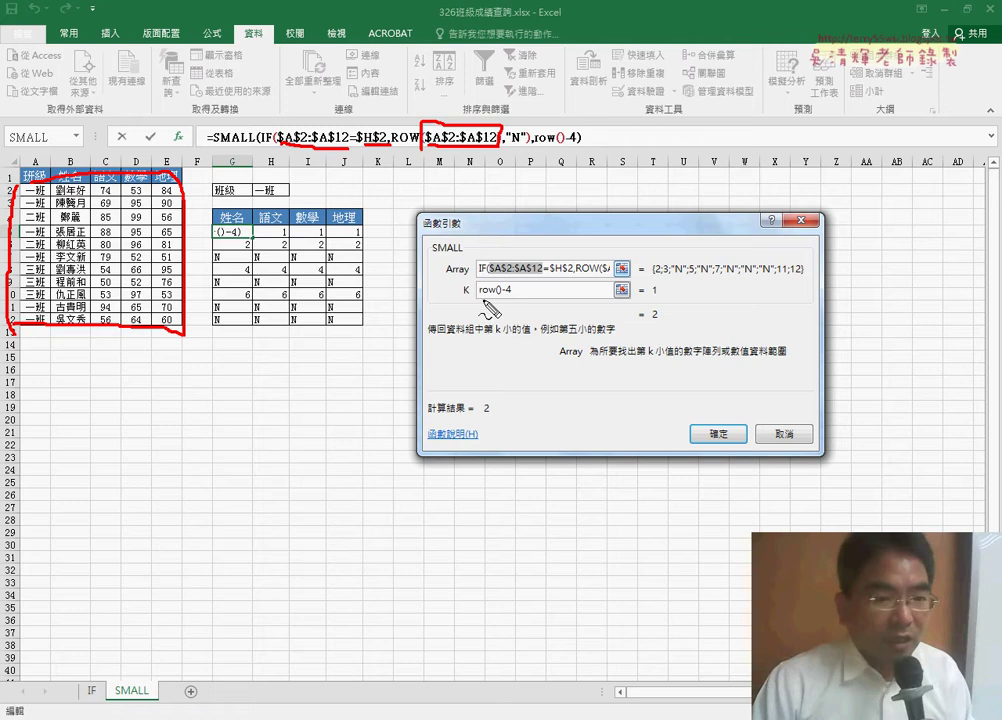
left_click_drag(478, 298, 501, 298)
mouse_move(238, 224)
left_mouse_down()
mouse_move(228, 232)
mouse_move(238, 225)
left_mouse_up()
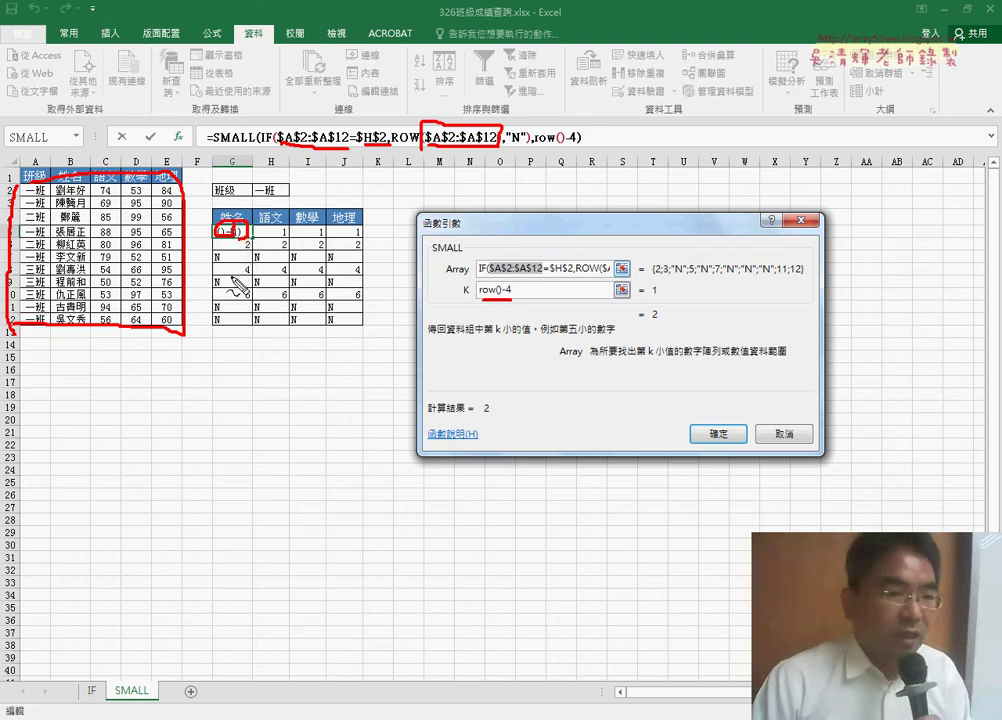
key("Escape")
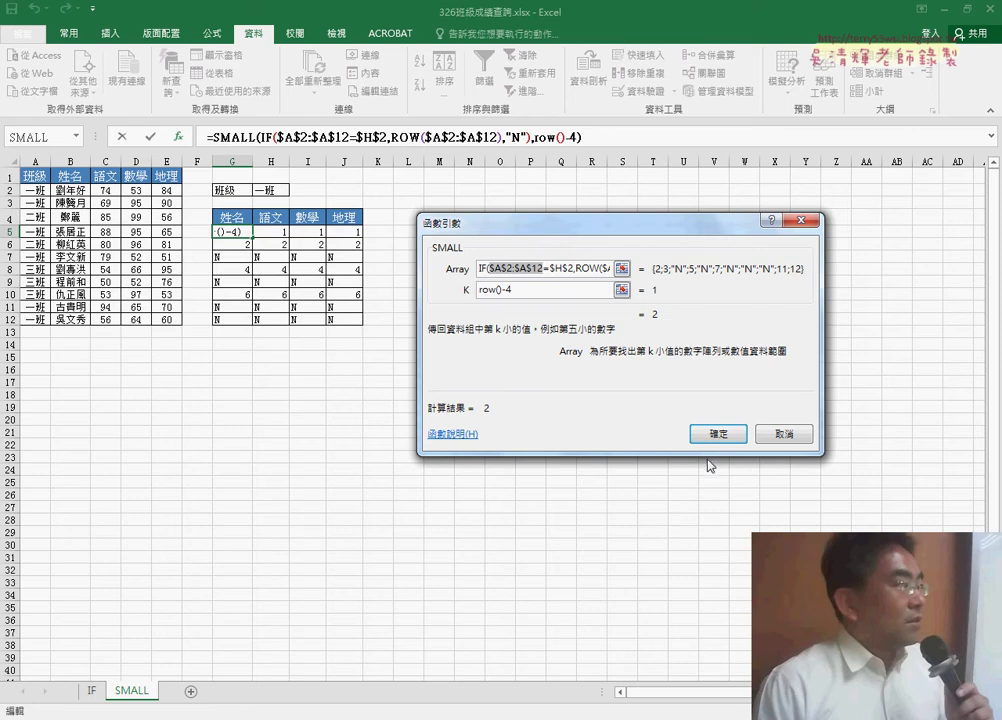
key("Return")
Enter G5 as an array formula with Ctrl+Shift+Enter and fill it across G5:J12.
left_click(513, 139)
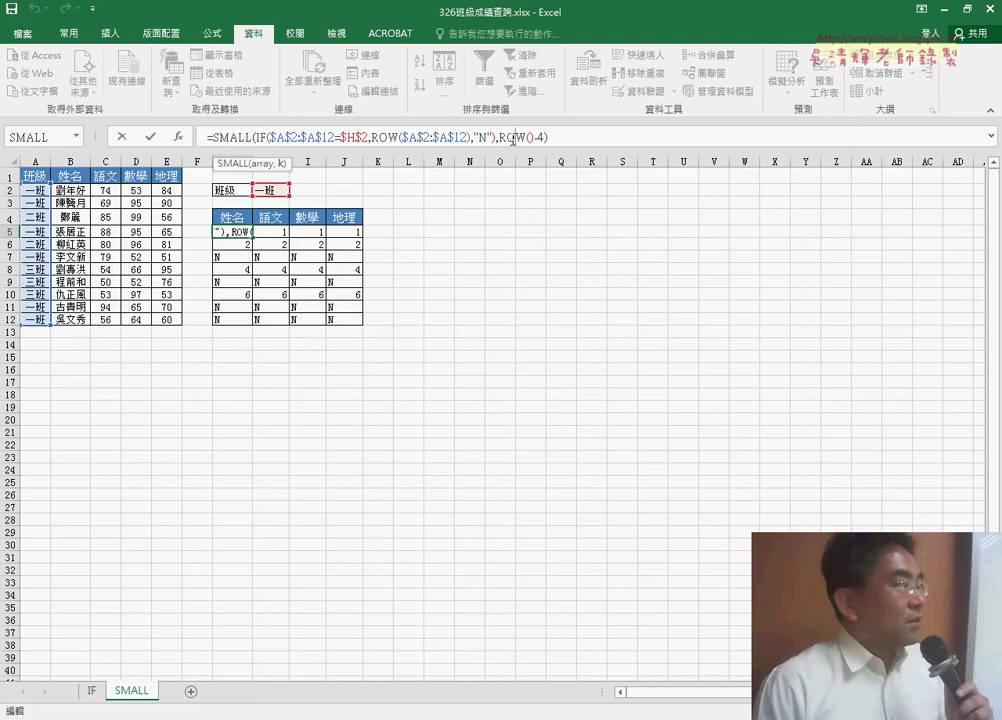
key("ctrl+shift+Return")
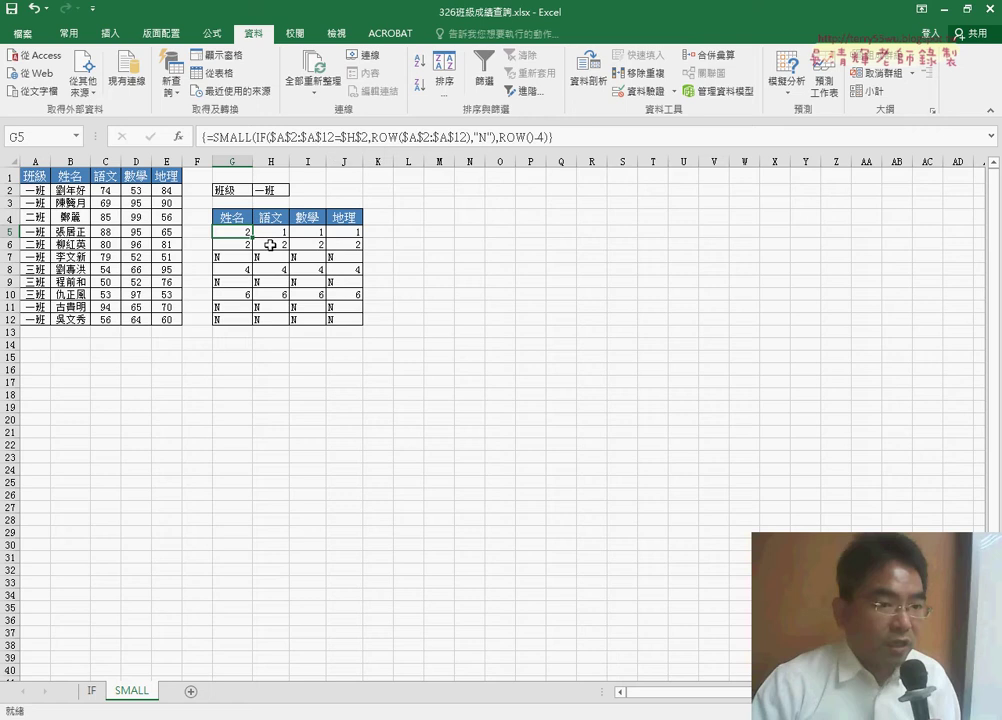
left_click_drag(252, 237, 360, 237)
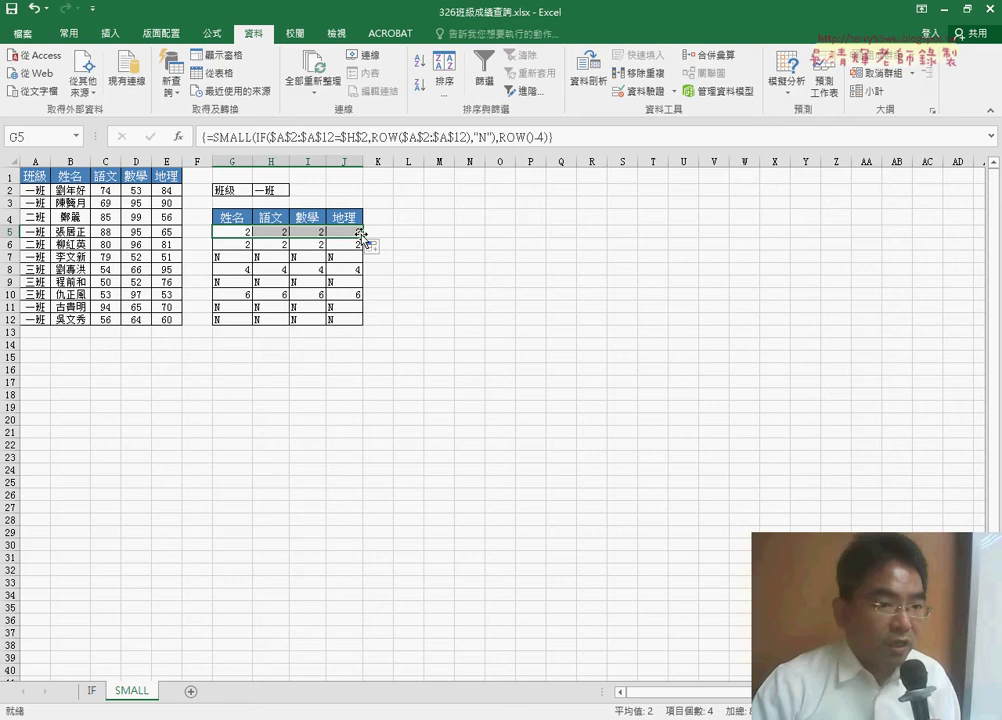
left_click_drag(365, 237, 362, 320)
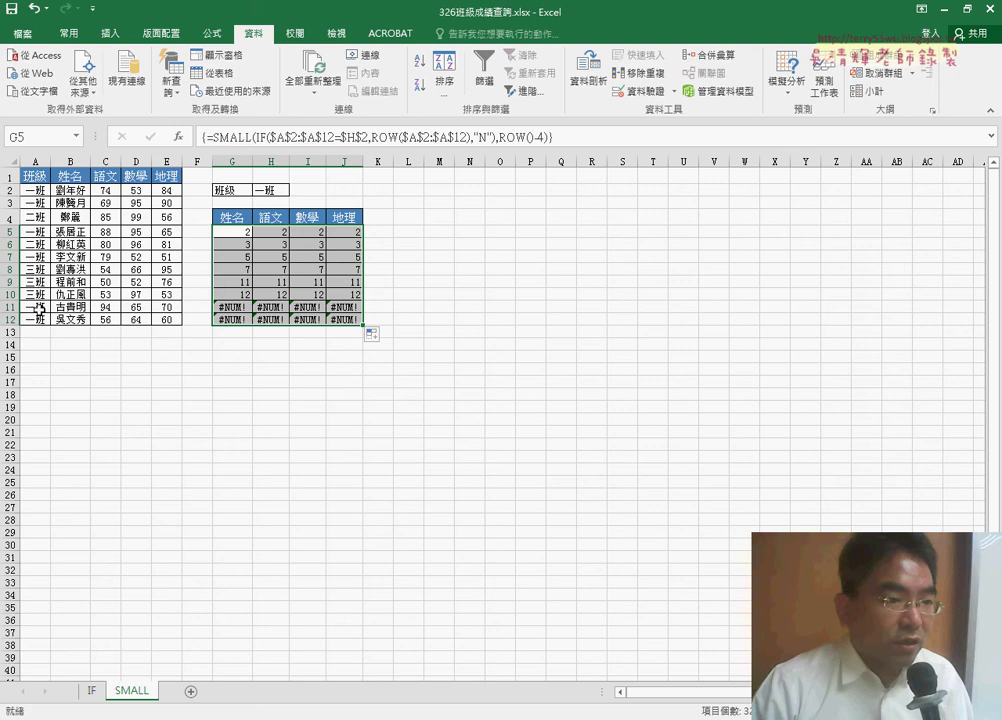
Test the lookup by choosing 二班, then 三班, then back to 一班 in H2.
left_click(282, 190)
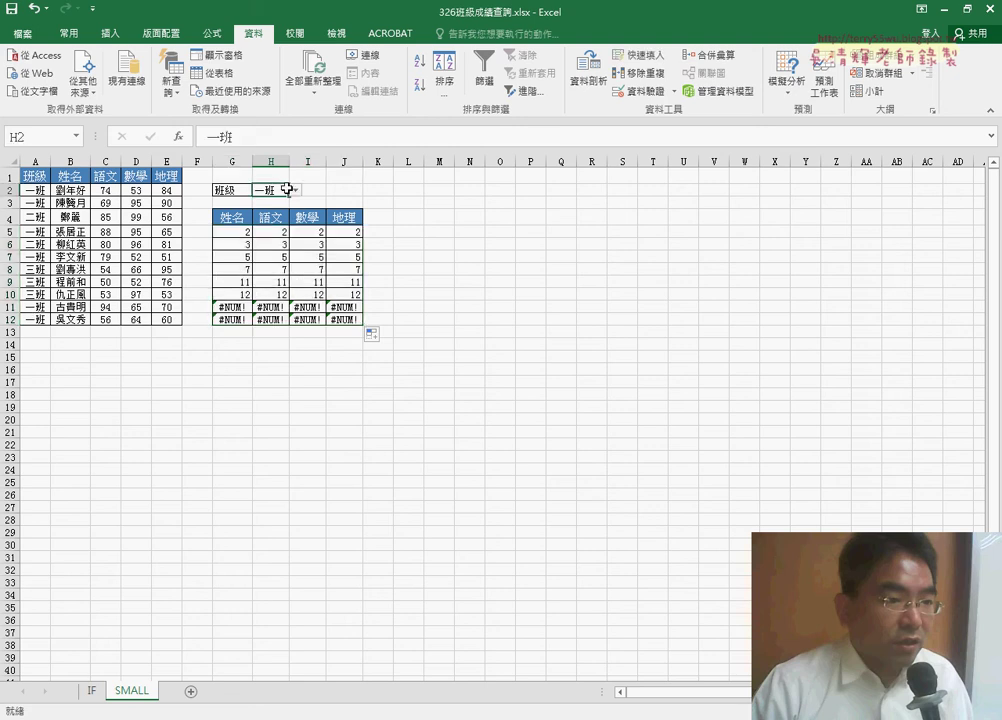
left_click(295, 190)
left_click(268, 214)
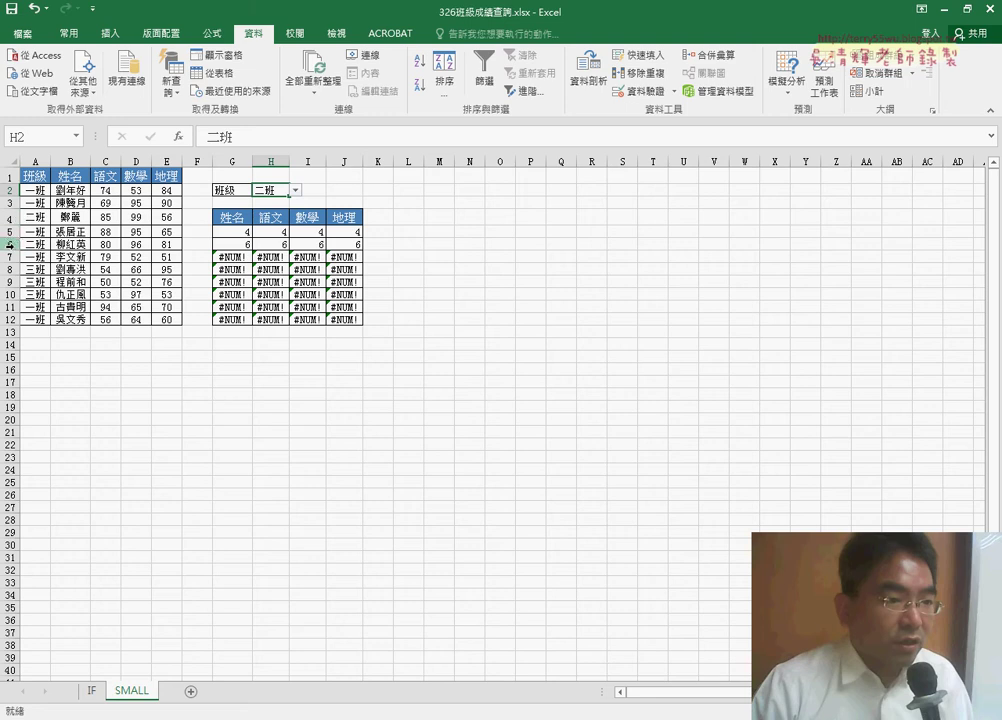
left_click(295, 190)
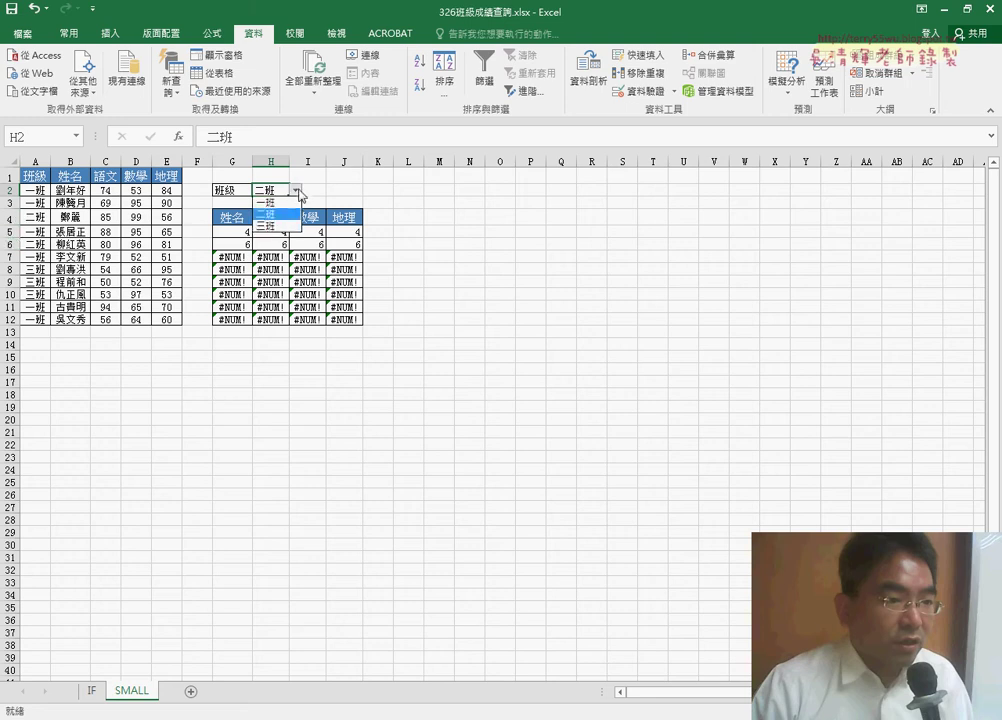
left_click(276, 227)
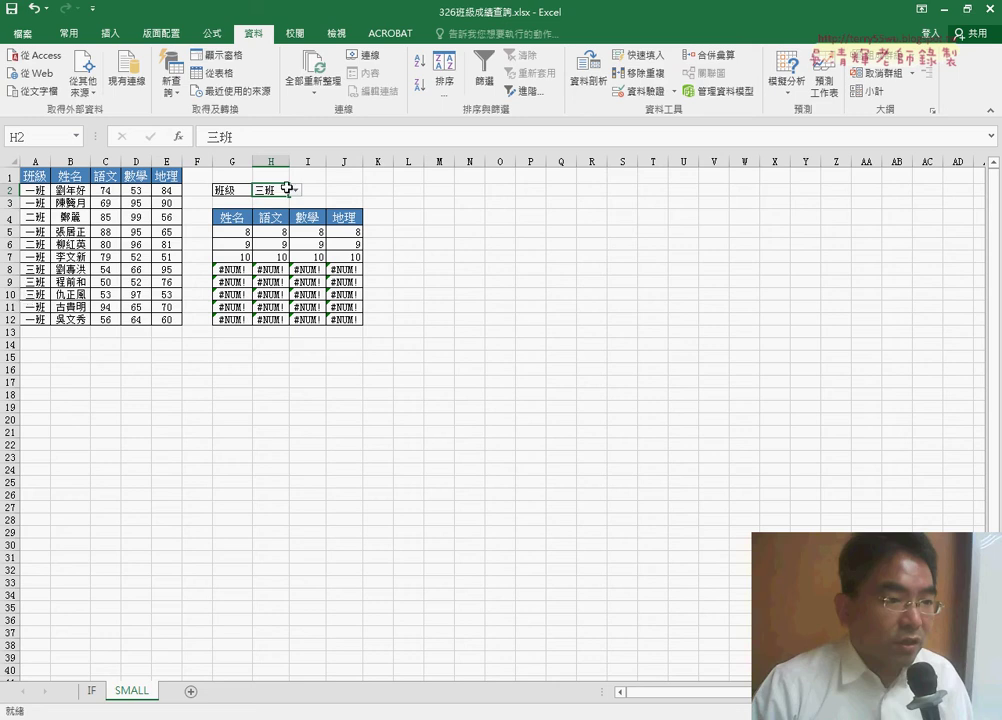
left_click(295, 190)
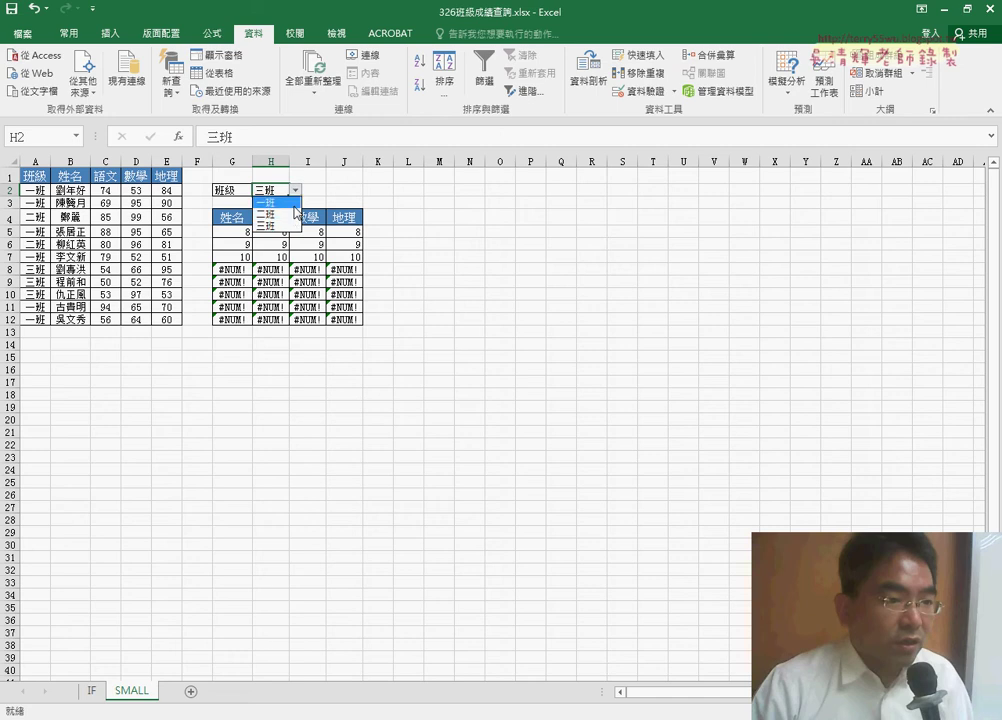
left_click(294, 203)
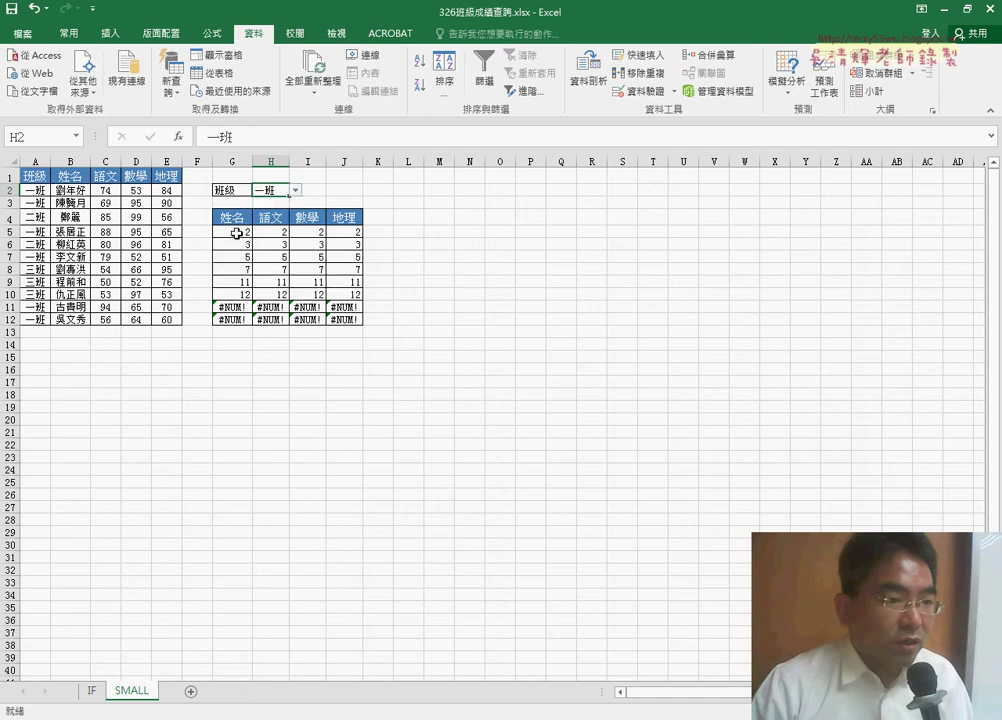
Select G5 and start editing its SMALL array formula in the formula bar.
left_click(236, 233)
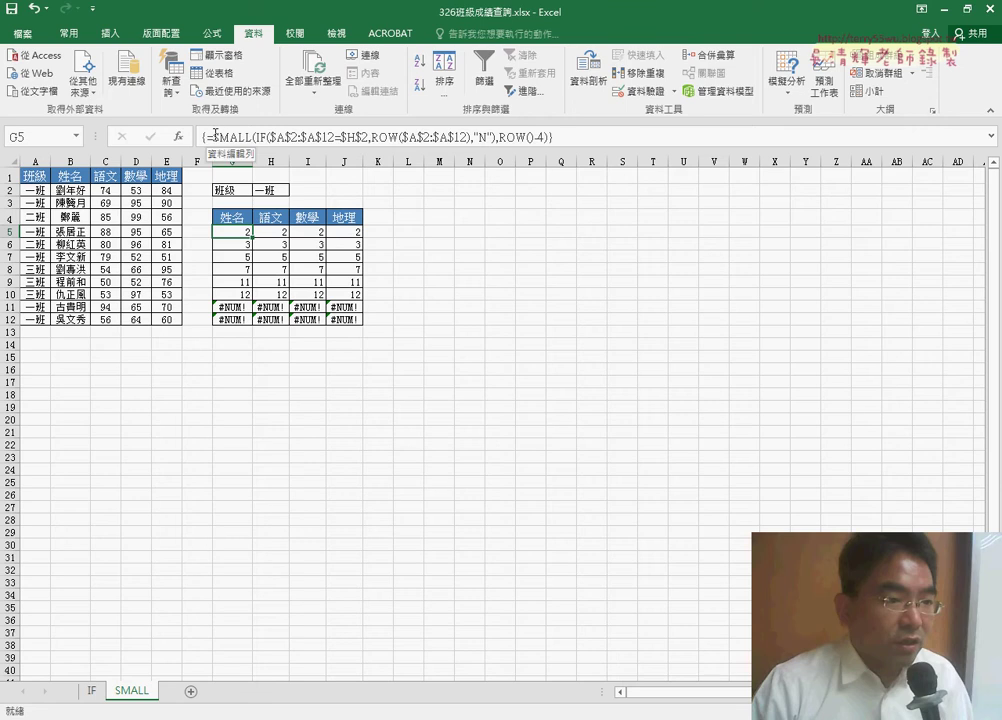
mouse_move(215, 135)
left_mouse_down()
mouse_move(555, 134)
mouse_move(212, 135)
left_mouse_up()
left_click(580, 134)
Cut the SMALL expression and insert INDEX in its array, row, column form.
right_click(463, 137)
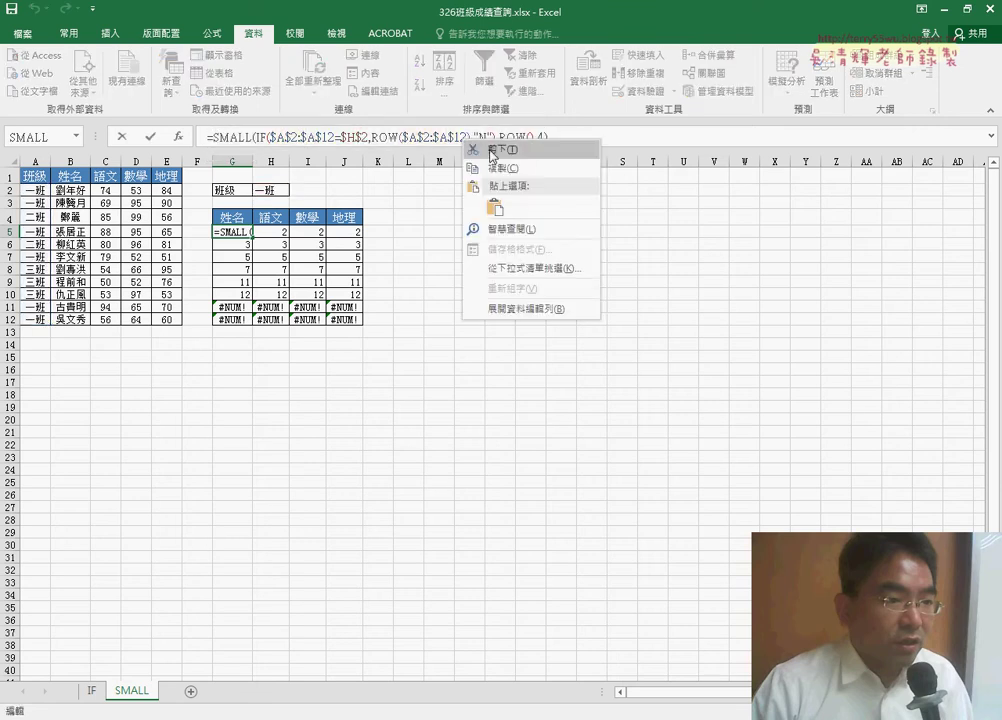
left_click(491, 150)
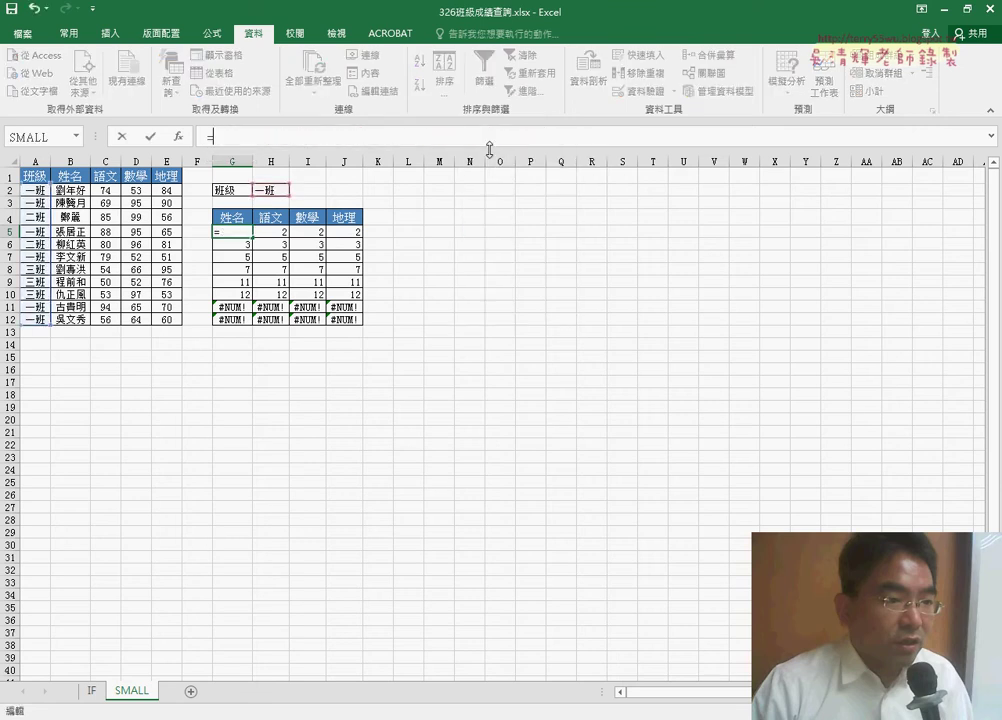
left_click(178, 136)
left_click(707, 257)
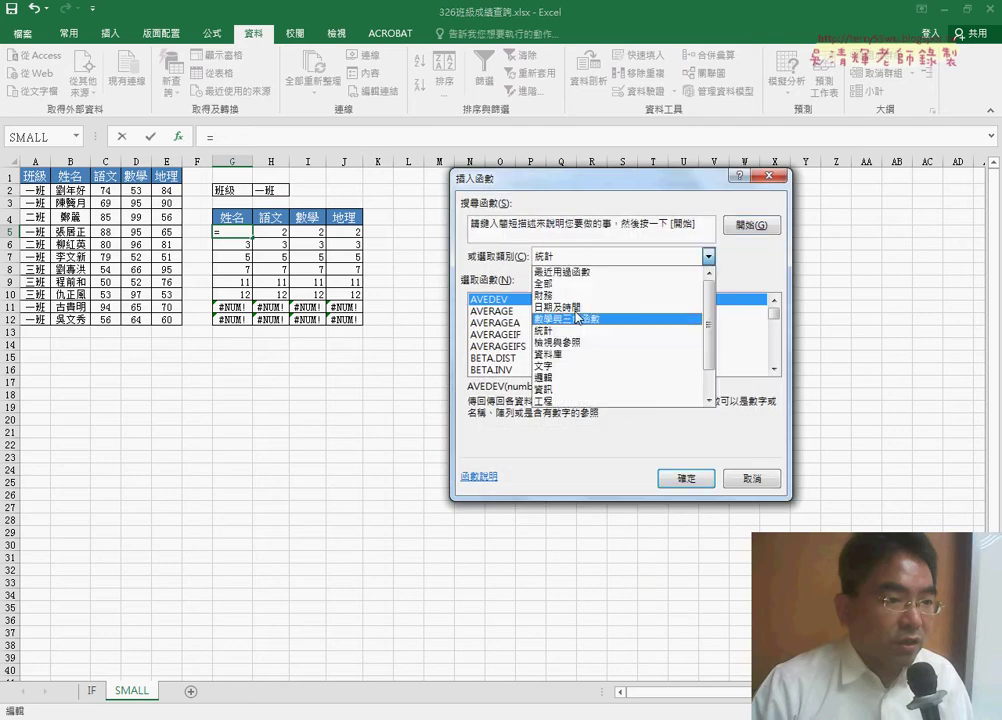
left_click(575, 345)
scroll(768, 345, "down", 1)
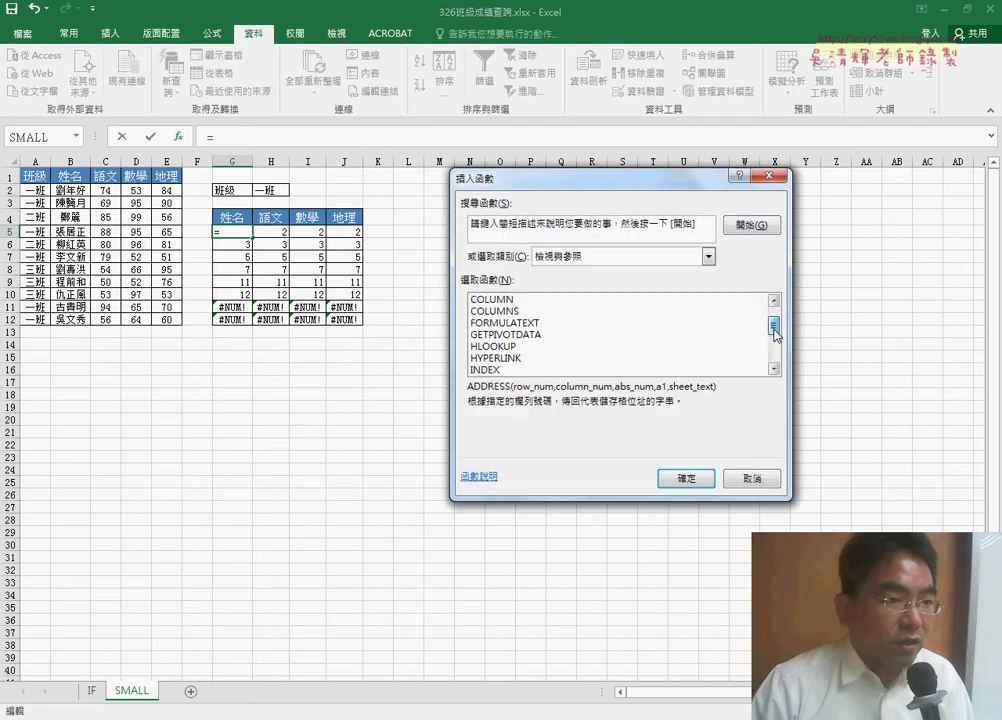
scroll(768, 345, "down", 1)
double_click(484, 335)
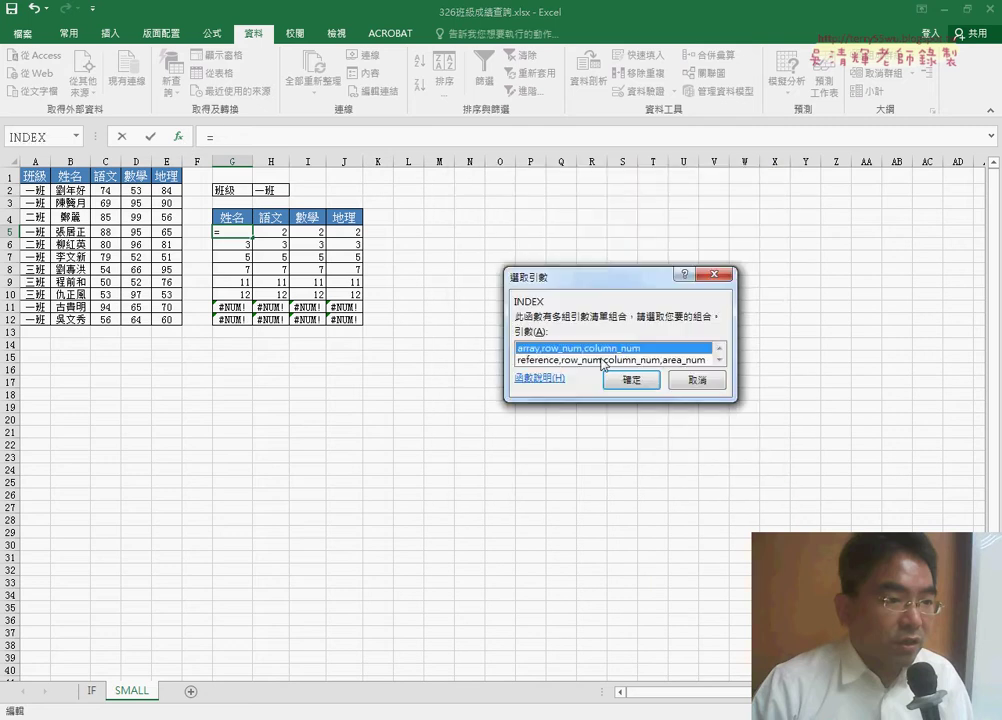
left_click(631, 381)
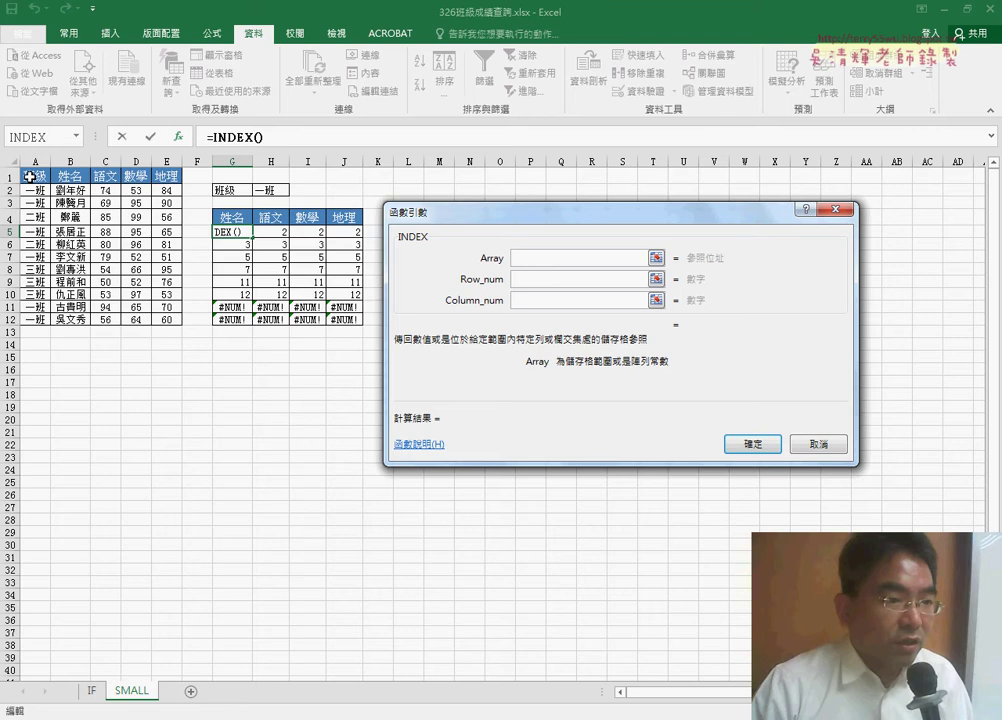
Set INDEX's array to $A$1:$E$12 and paste the SMALL expression as Row_num.
left_click_drag(30, 177, 56, 202)
left_click_drag(122, 286, 166, 318)
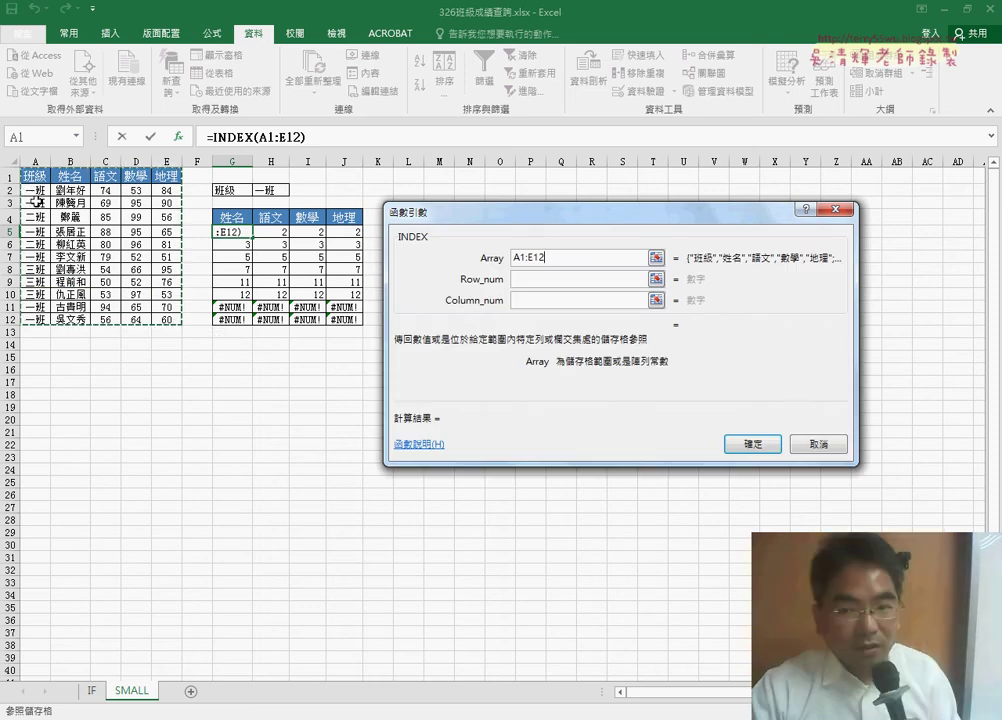
double_click(505, 258)
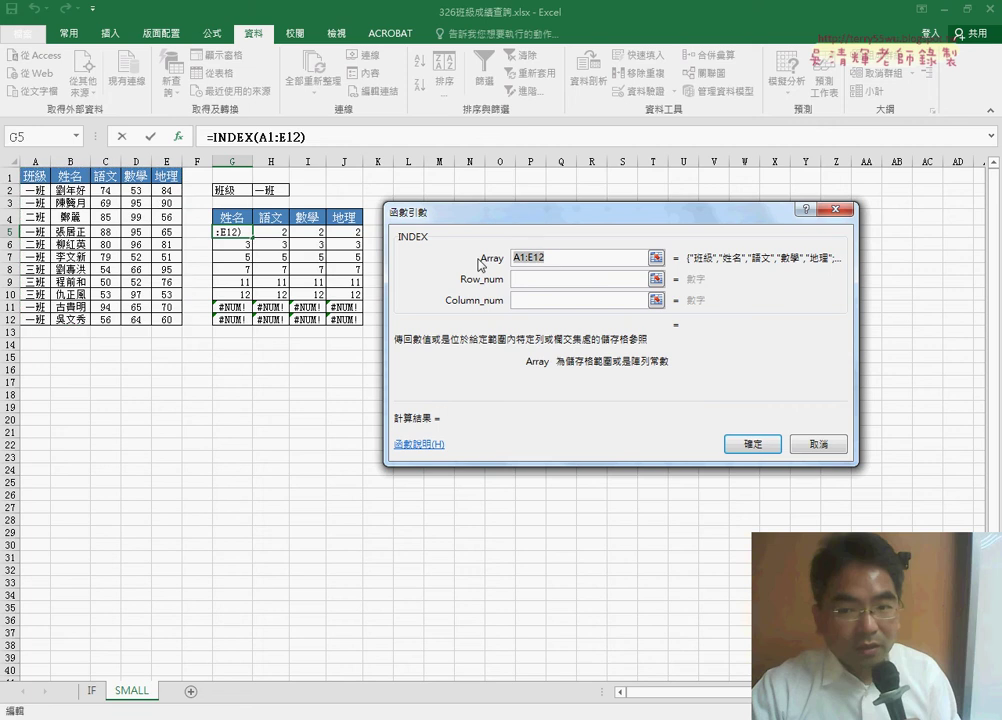
key("F4")
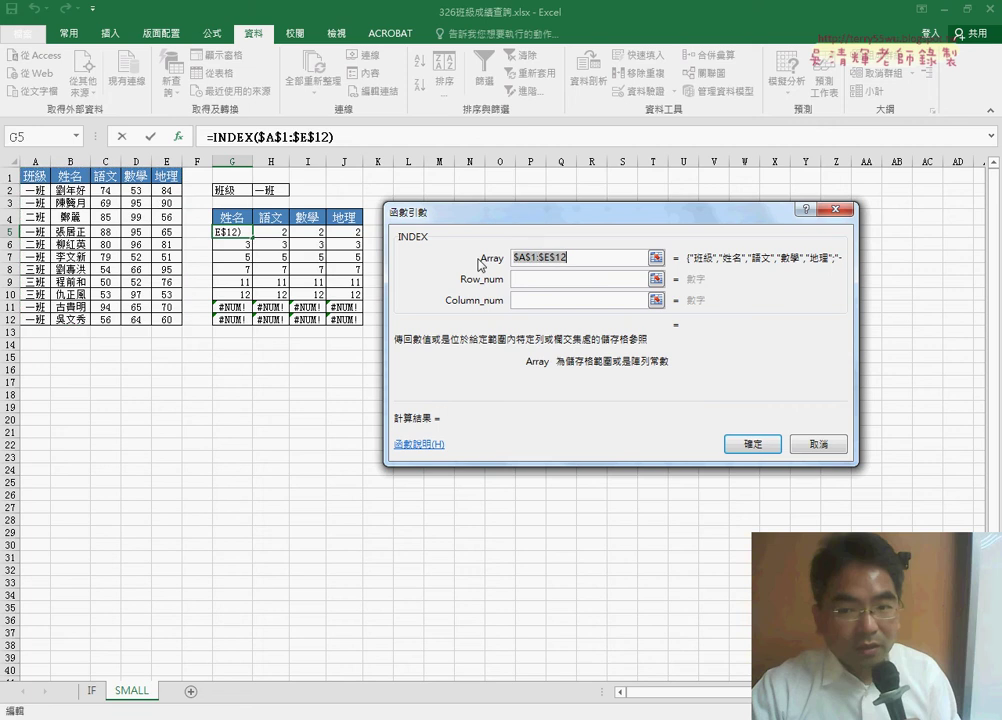
left_click(601, 281)
right_click(541, 286)
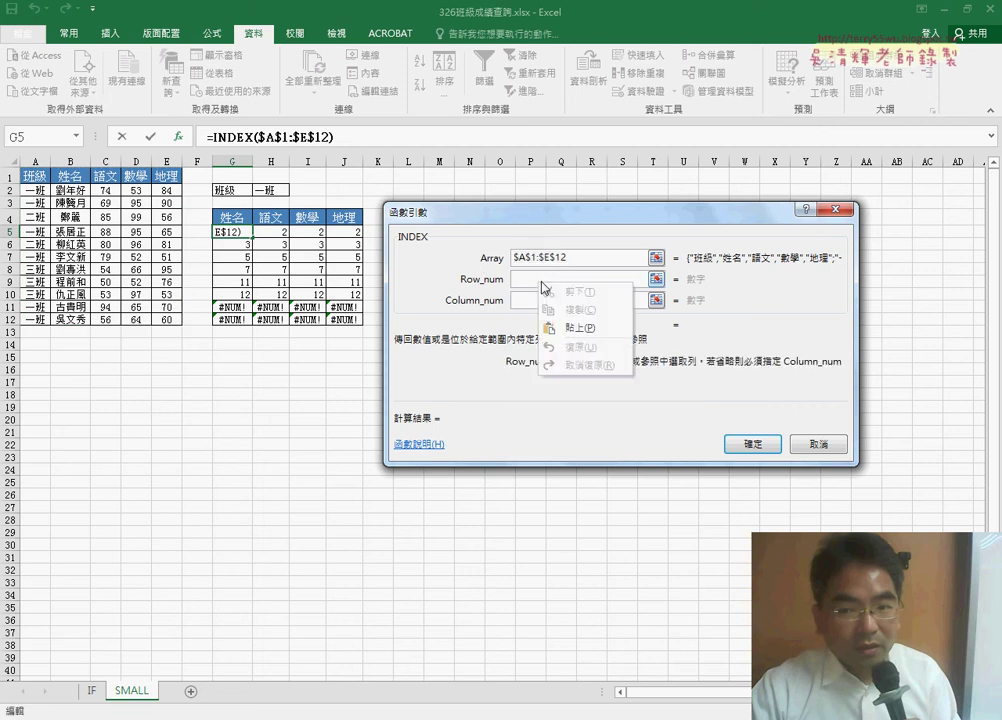
left_click(580, 327)
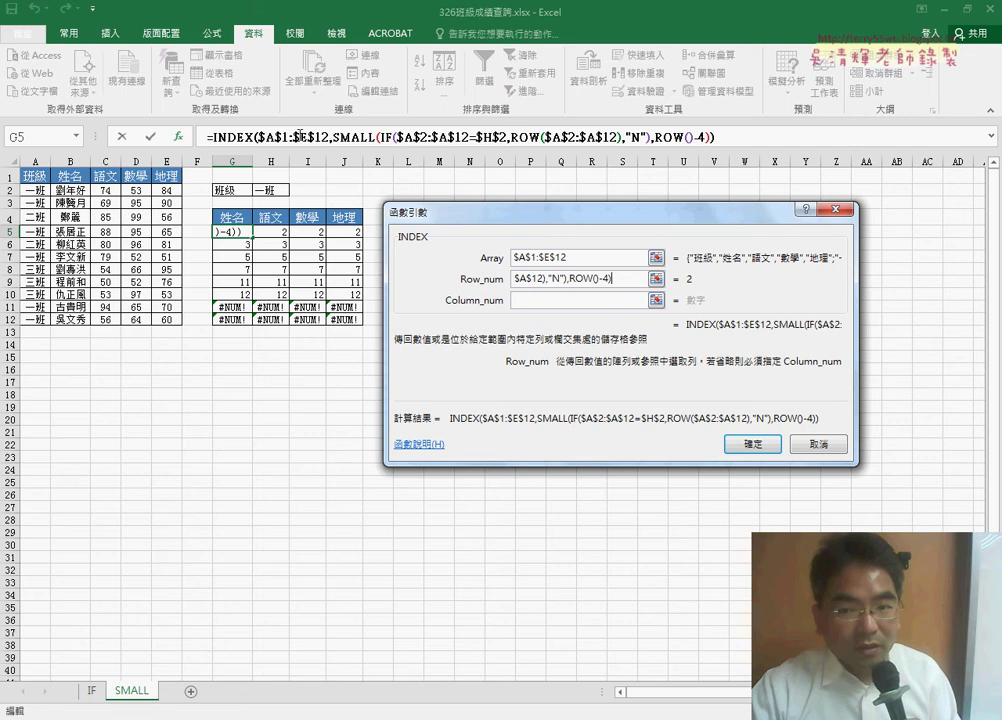
Enter column()-5 as INDEX's Column_num and check the preview shows 劉年好.
left_click(535, 300)
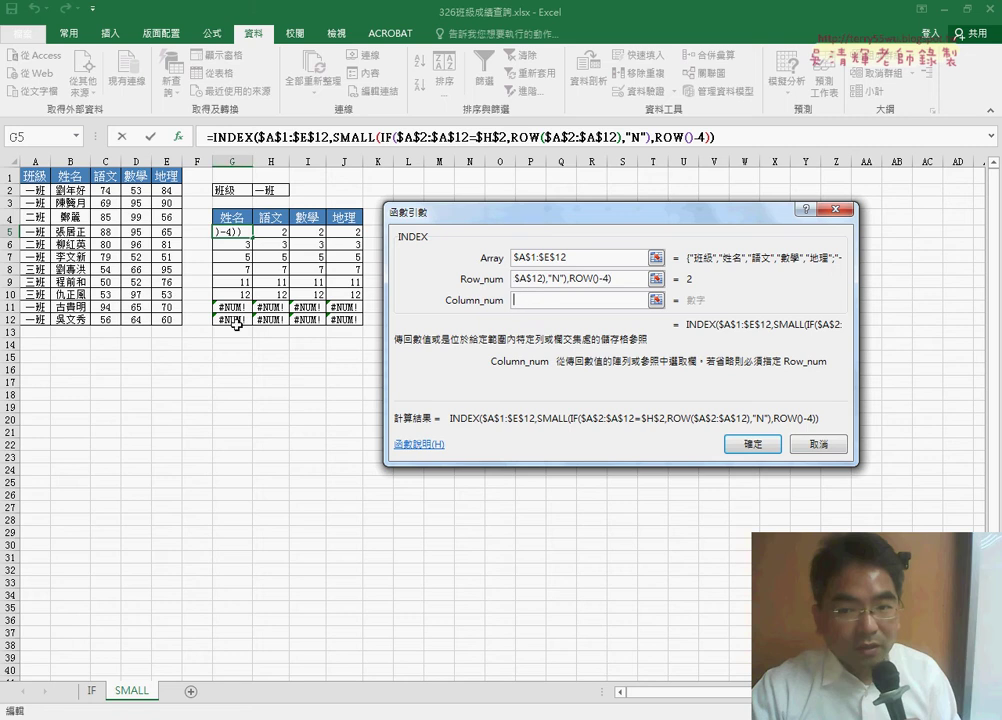
left_click(67, 155)
type("c")
type("oll")
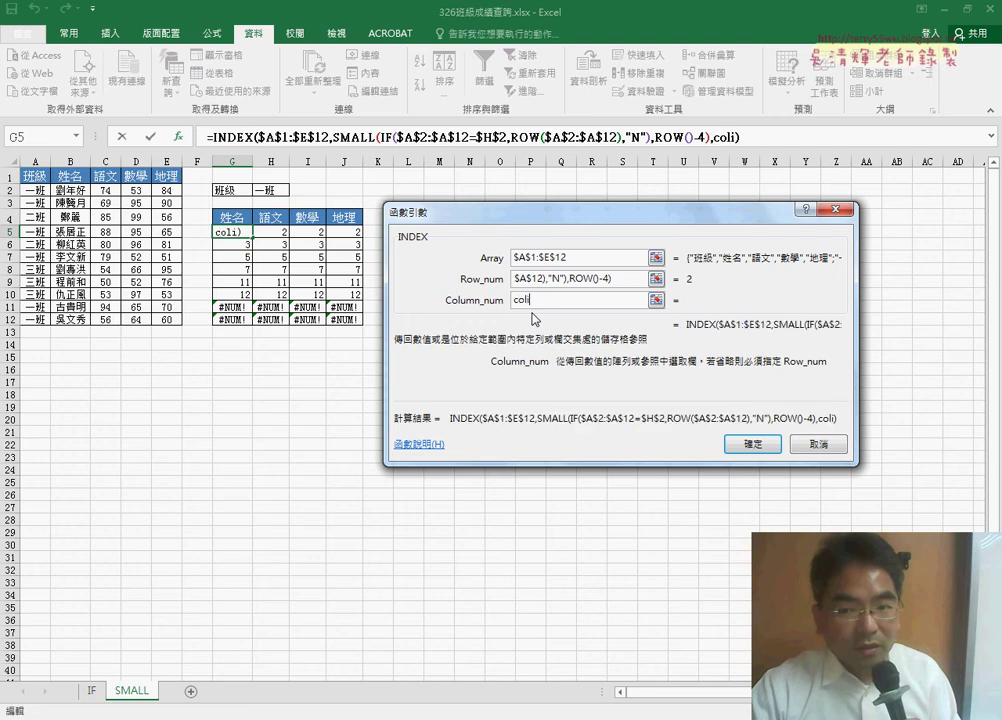
key("BackSpace")
type("umn")
type("()")
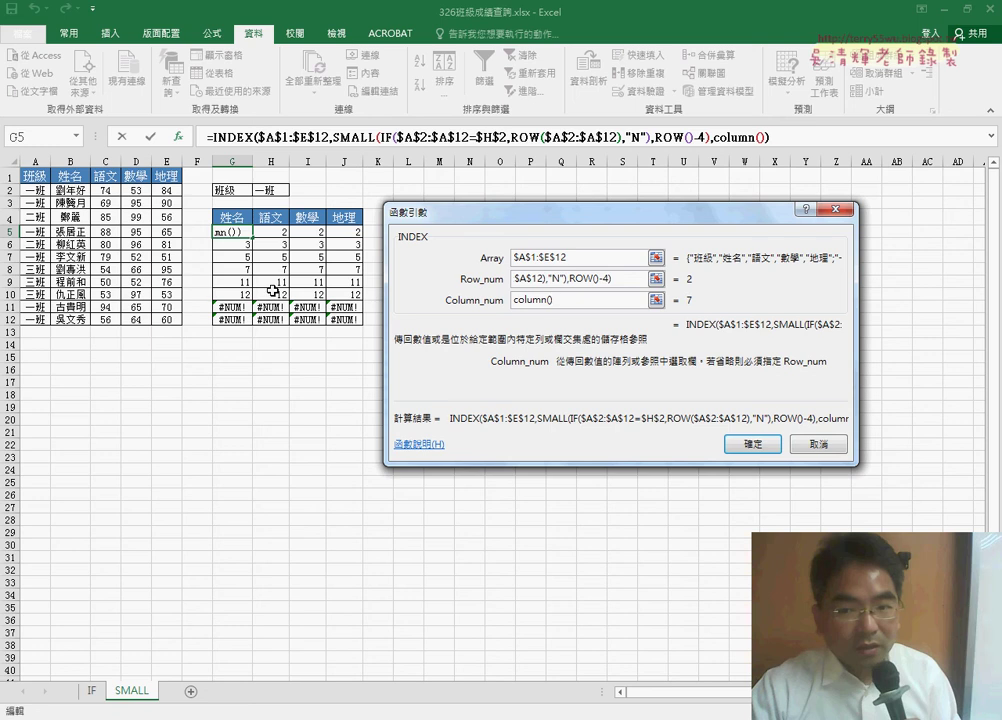
type("-")
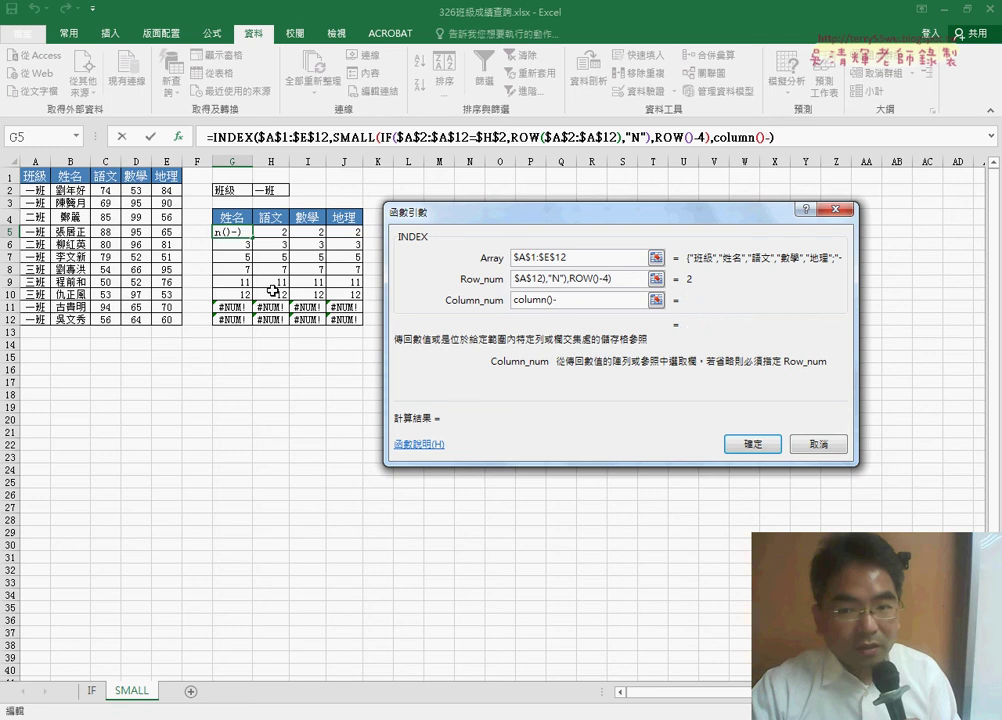
type("5")
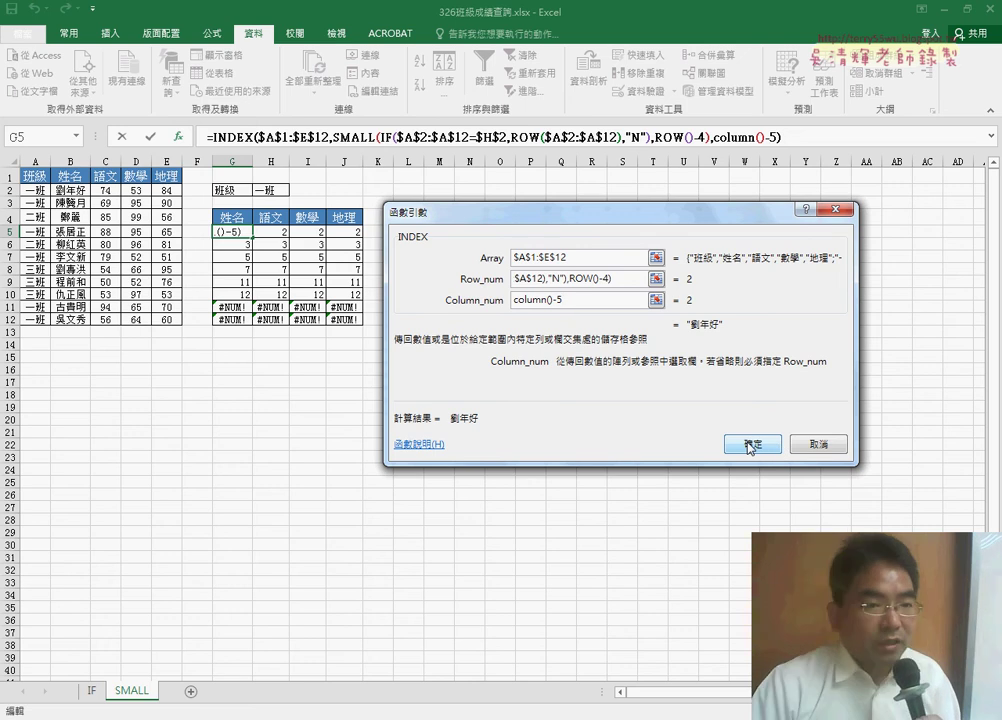
left_click(751, 446)
left_click(613, 279)
Enter the INDEX array formula in G5 and fill it over G5:J12.
left_click(754, 444, "ctrl+shift")
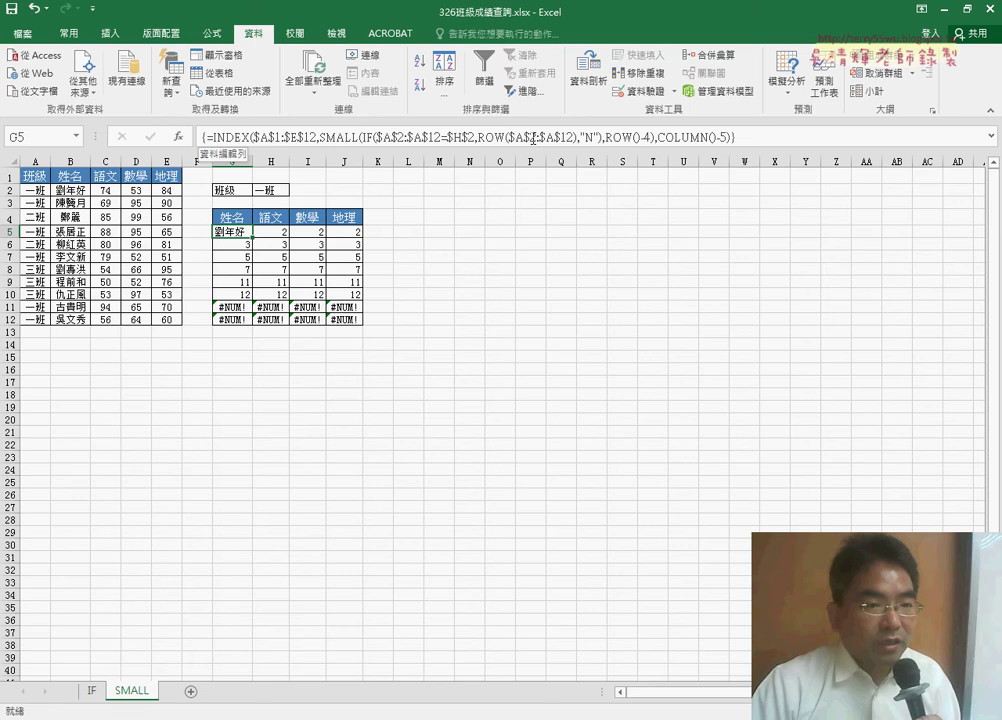
left_click_drag(253, 237, 360, 238)
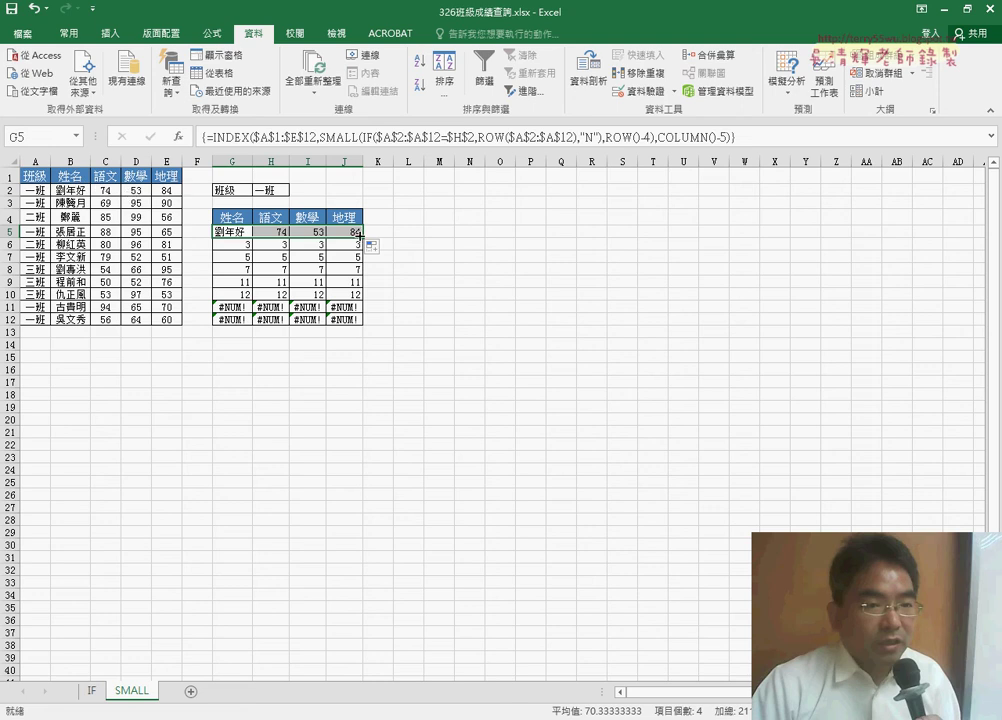
left_click_drag(363, 238, 363, 325)
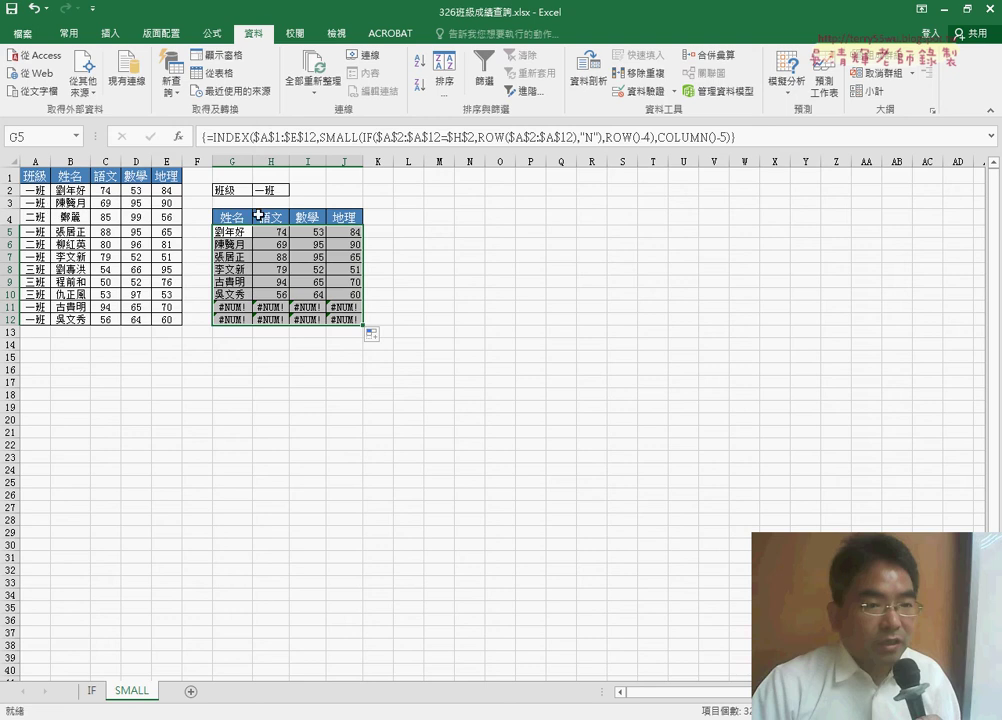
Choose class 二班 in H2 to list its students, then select G5.
left_click(287, 191)
left_click(295, 190)
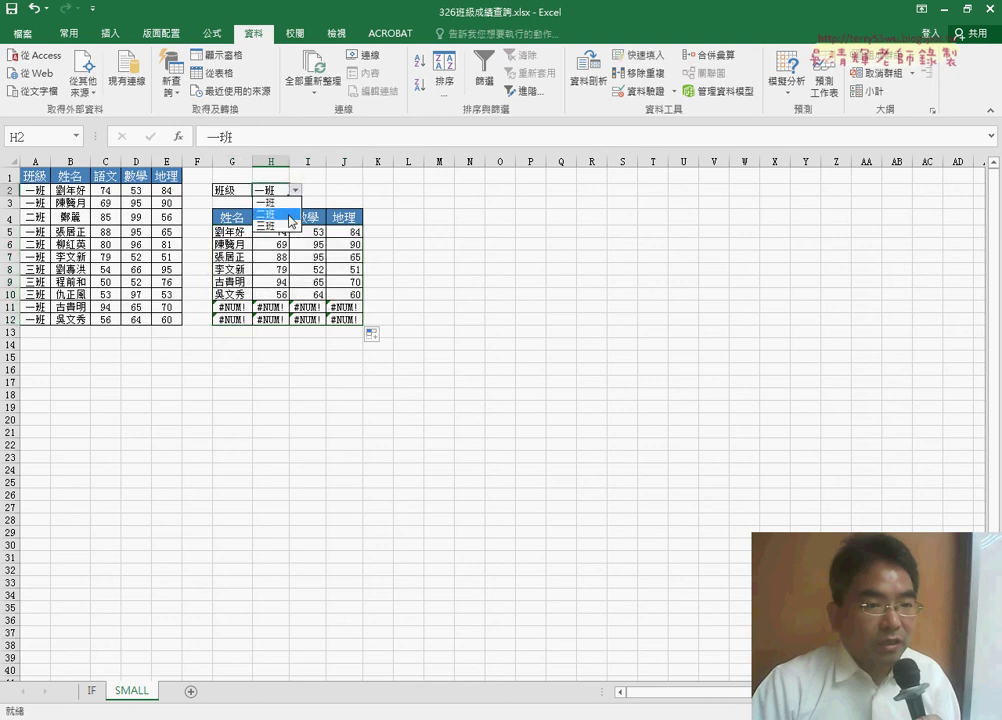
left_click(290, 218)
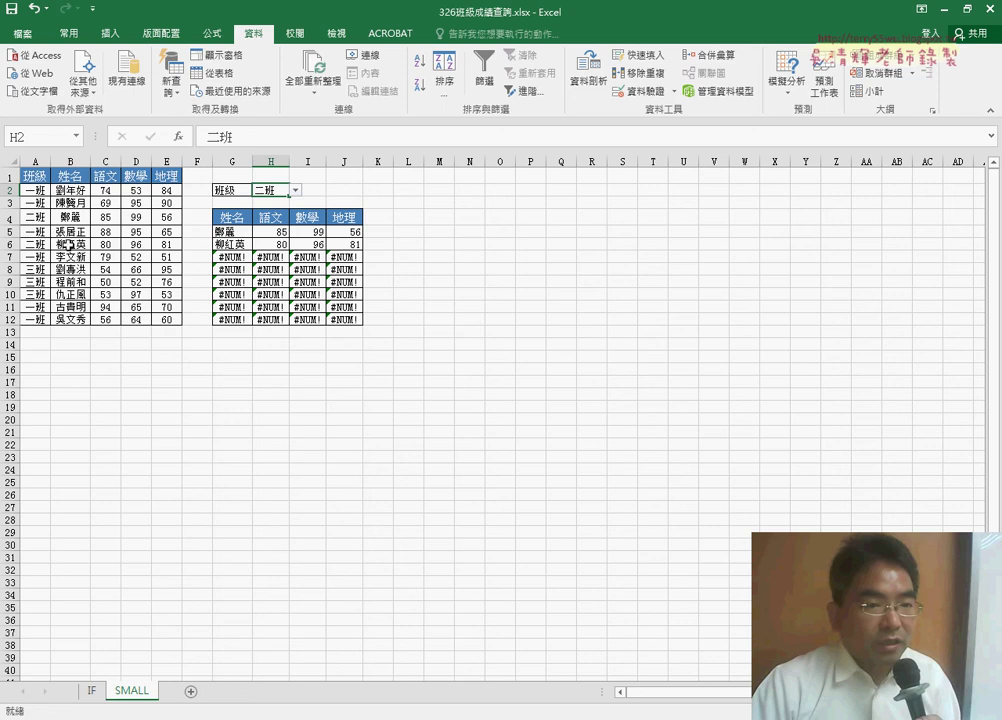
left_click(221, 233)
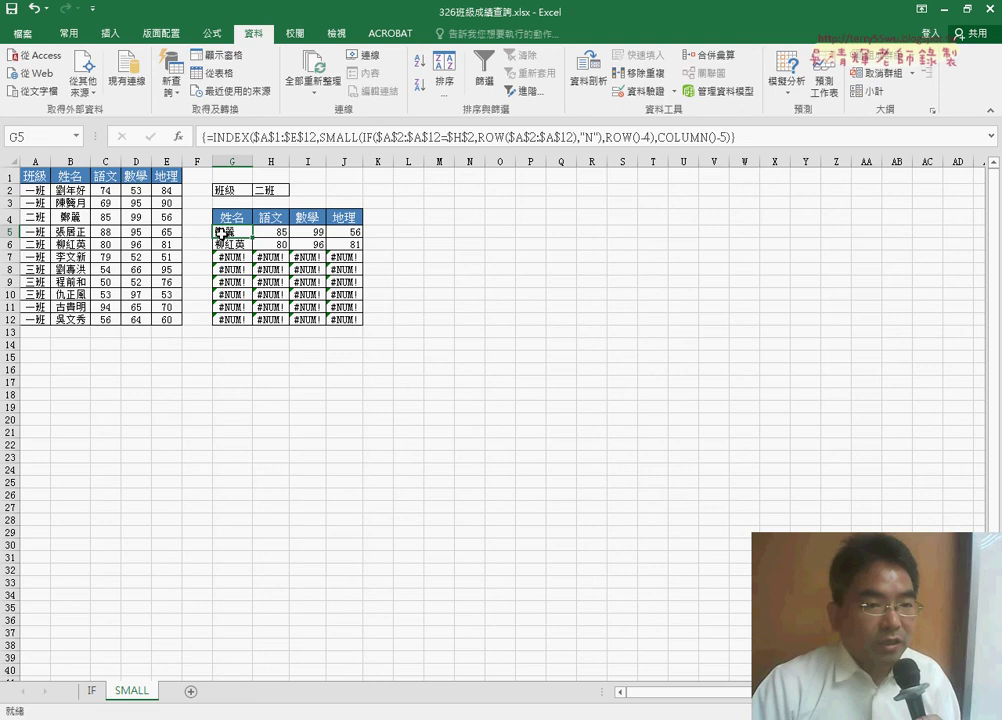
Cut the whole INDEX lookup formula out of G5's formula bar.
left_click(207, 136)
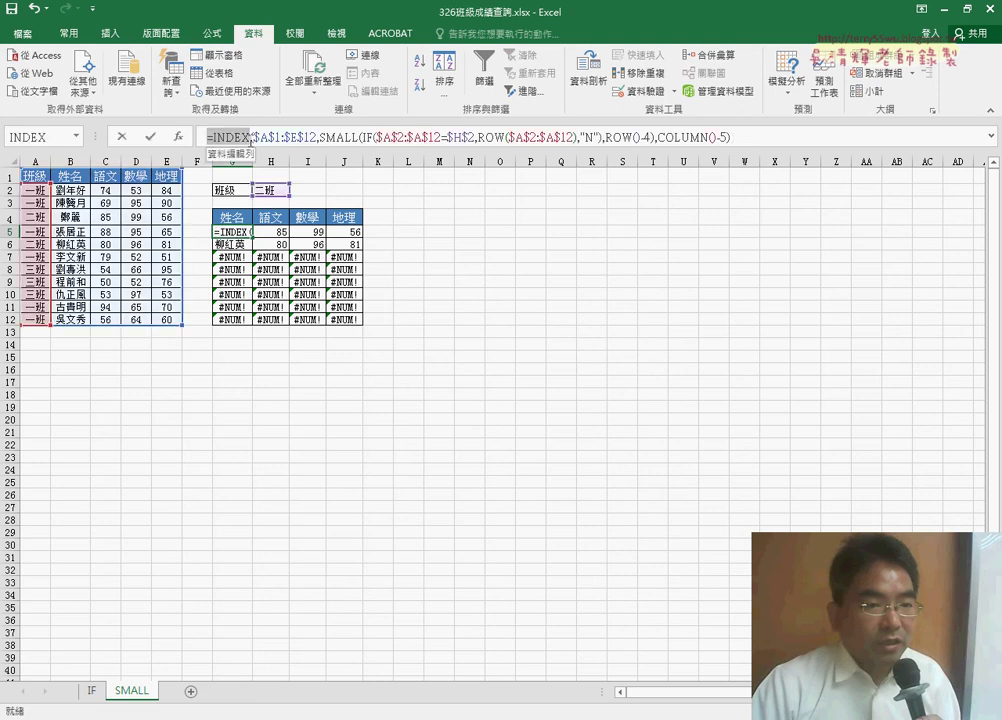
left_click(217, 135)
left_click_drag(217, 135, 730, 136)
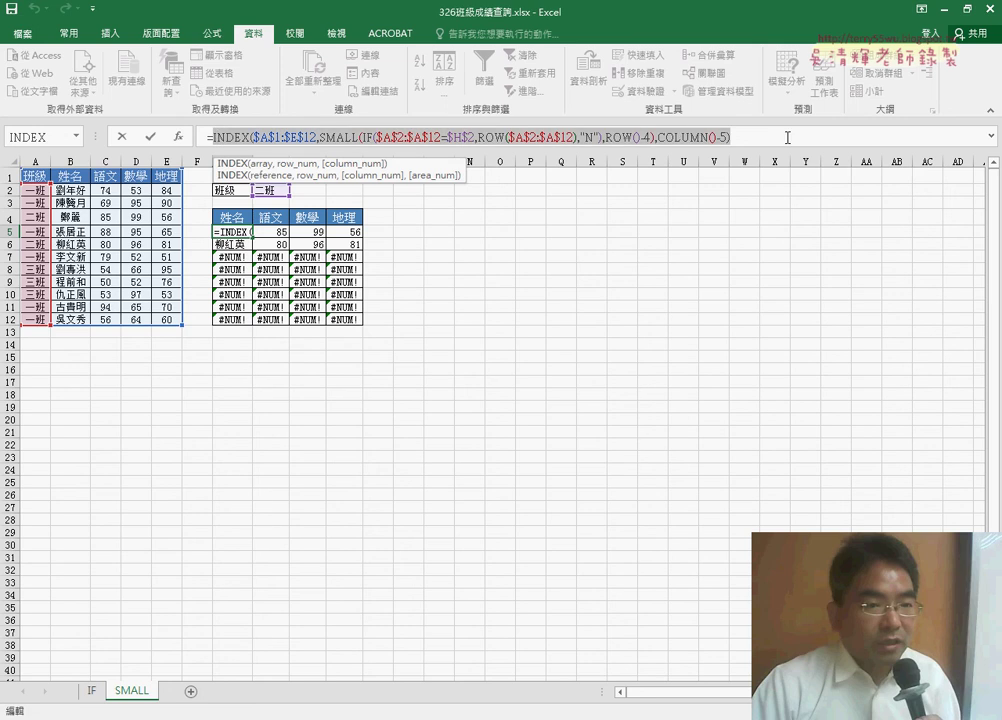
right_click(685, 142)
left_click(718, 151)
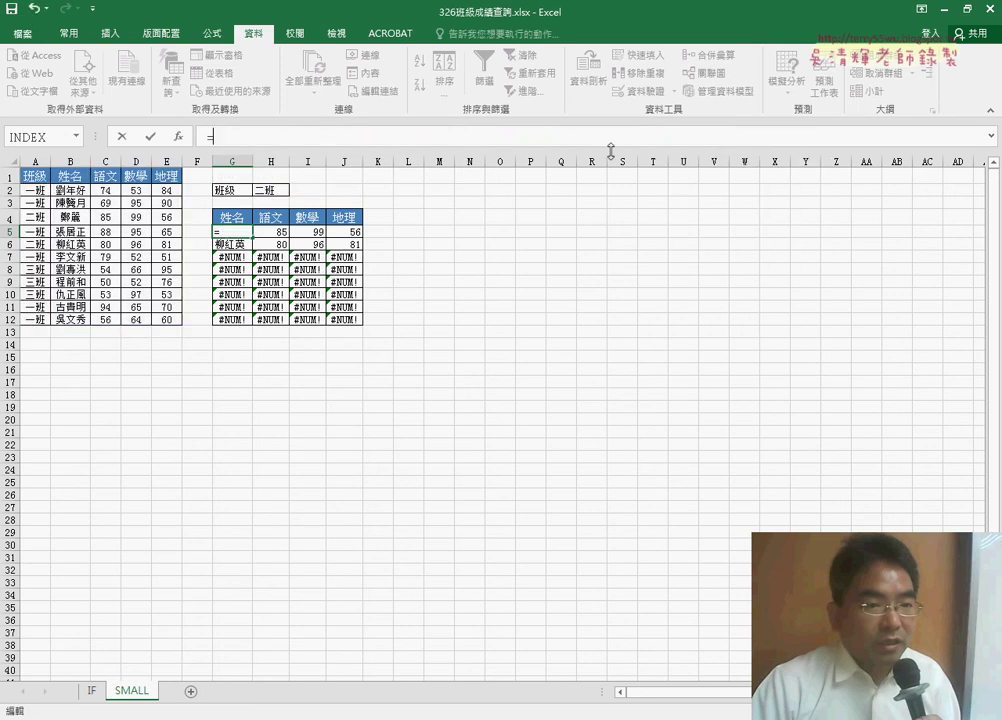
Rebuild G5 as IFERROR(INDEX formula, "") and confirm it as an array formula.
left_click(178, 137)
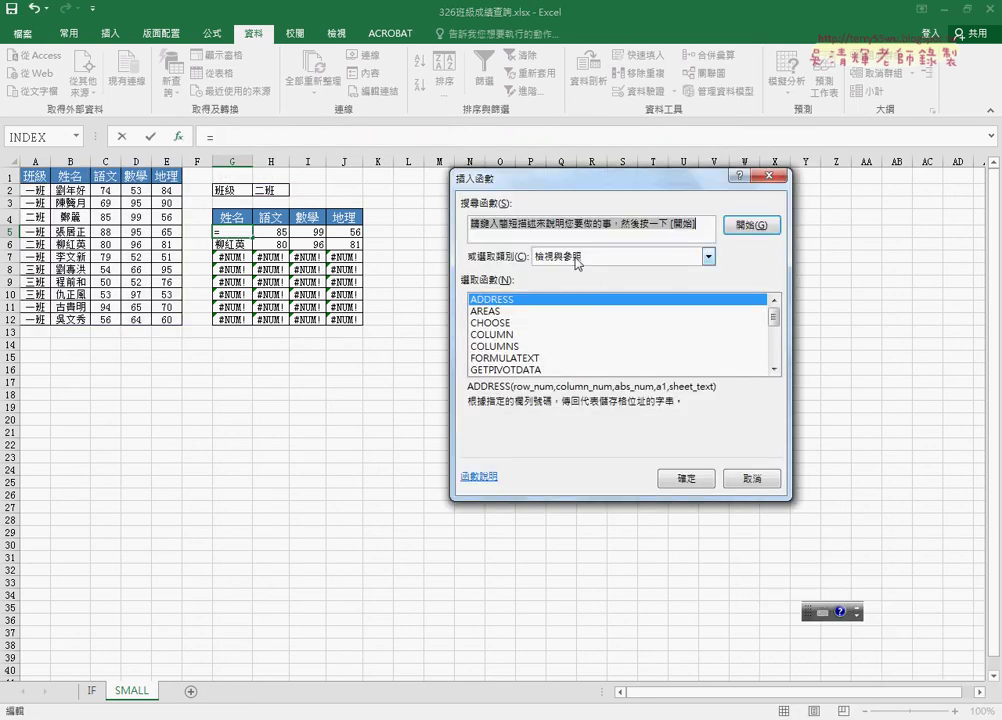
left_click(573, 257)
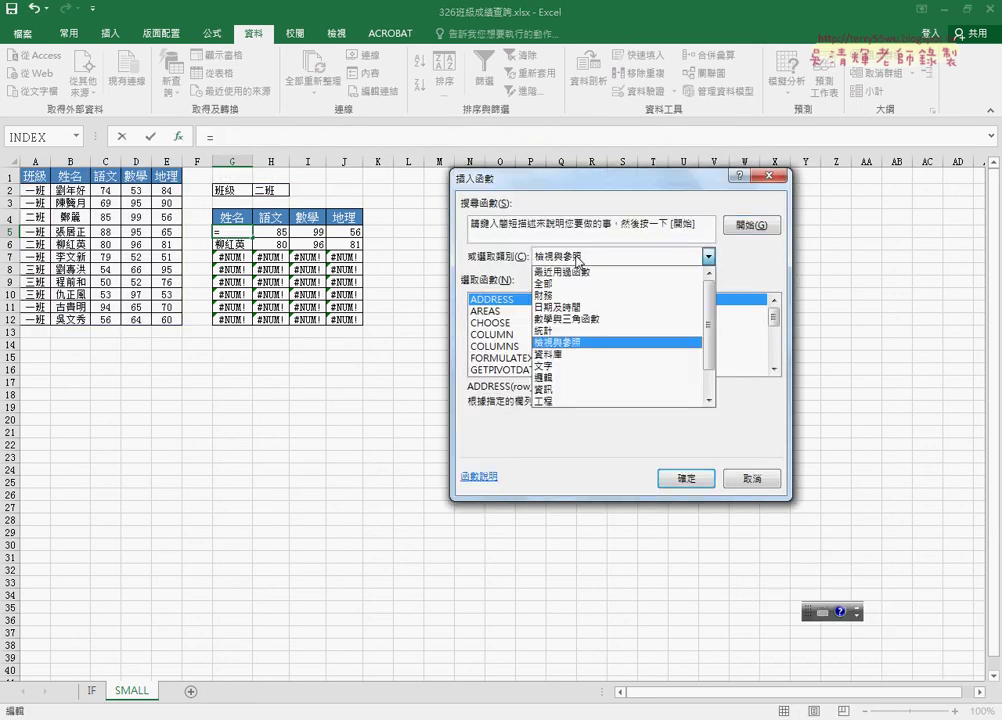
left_click(558, 378)
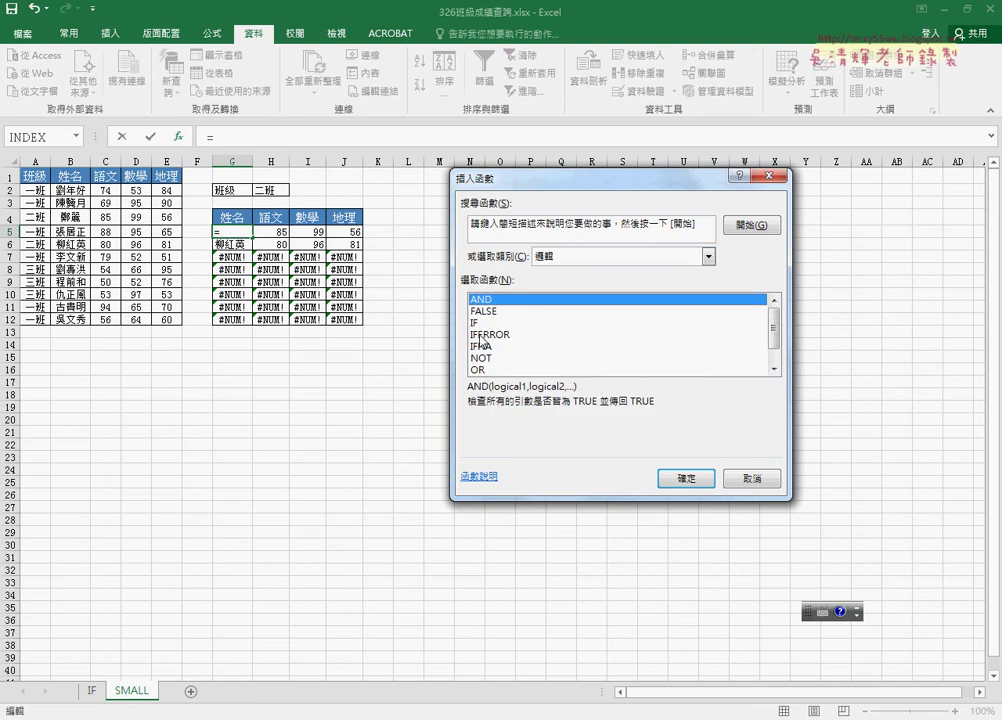
left_click(492, 335)
left_click(684, 477)
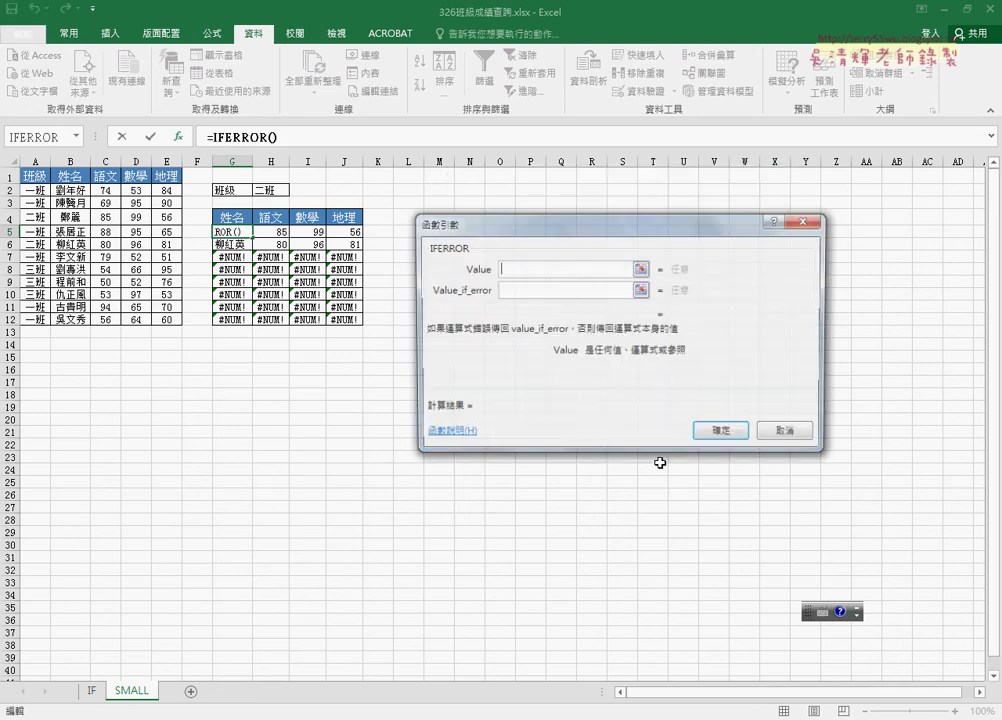
right_click(538, 270)
left_click(640, 382)
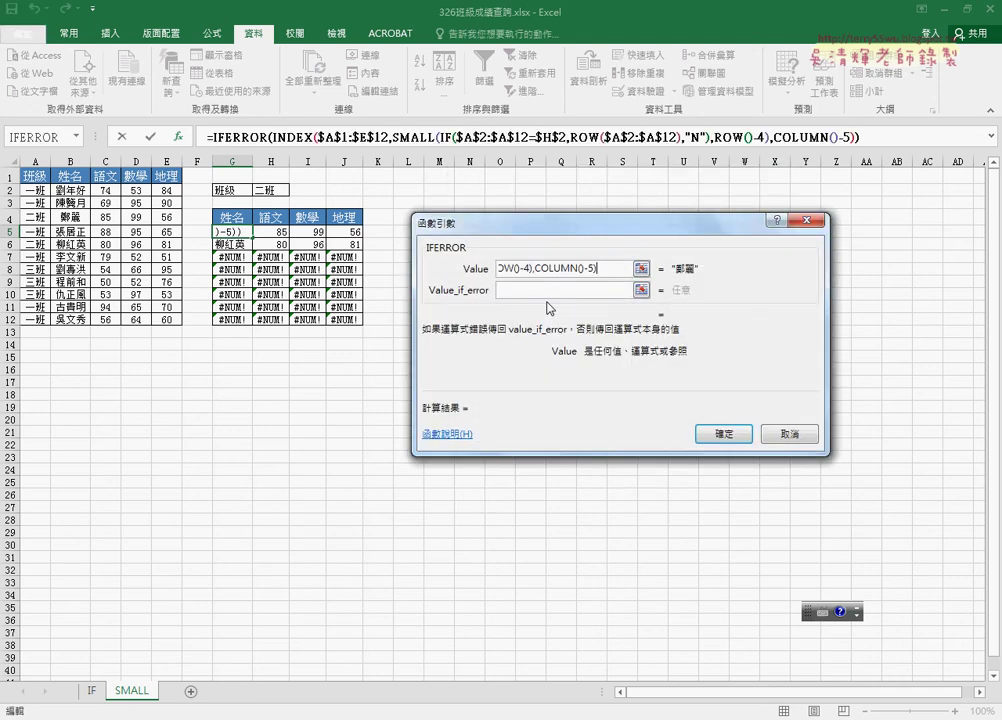
left_click(546, 290)
type("\"")
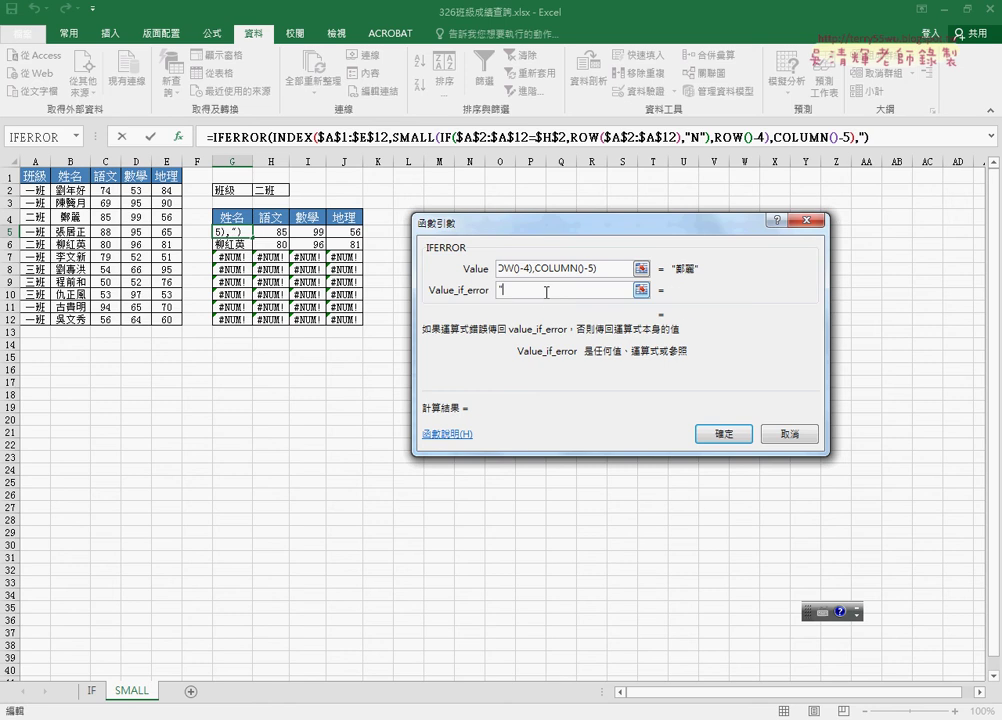
type("\"")
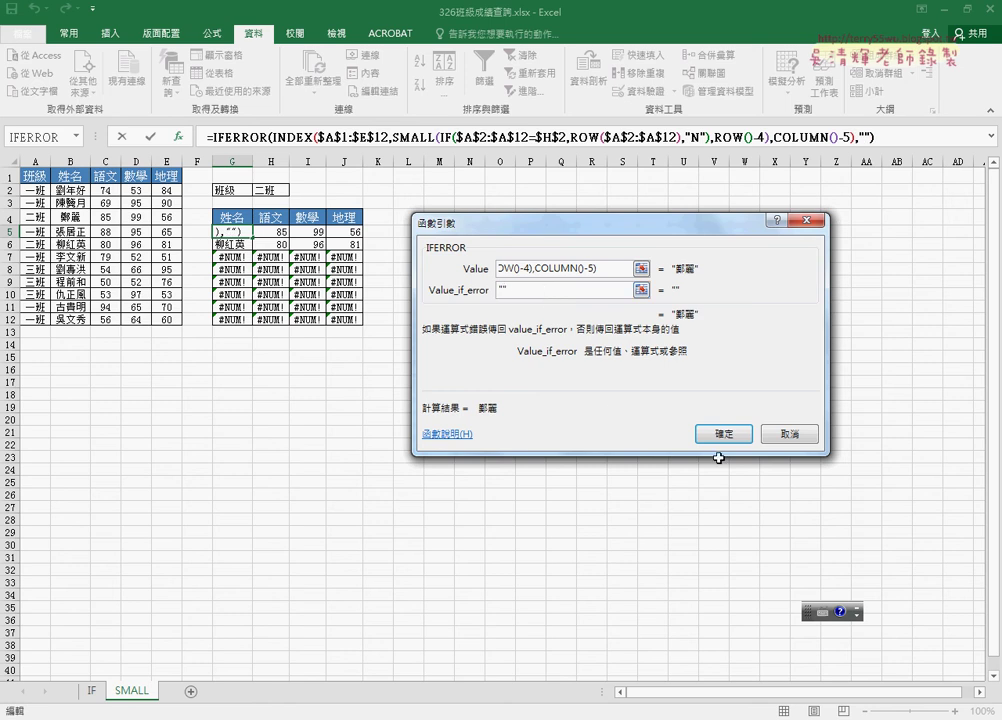
left_click(722, 434, "ctrl+shift")
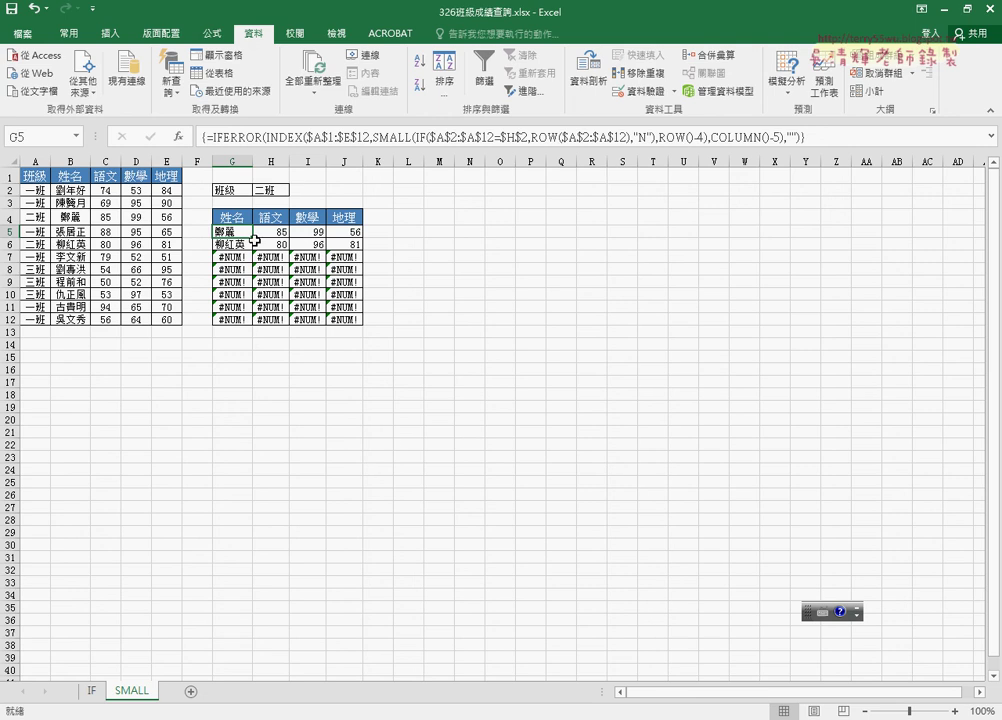
Fill the IFERROR formula over G5:J12 and choose class 一班 in H2.
mouse_move(262, 236)
left_mouse_down()
mouse_move(366, 238)
mouse_move(352, 329)
left_mouse_up()
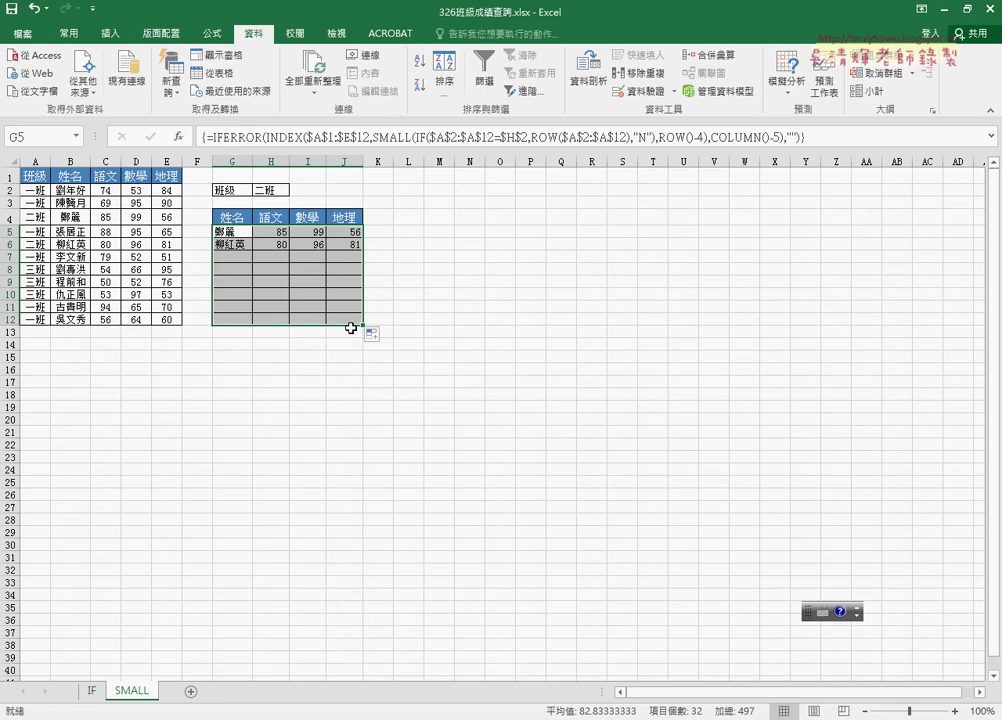
left_click(285, 191)
left_click(295, 179)
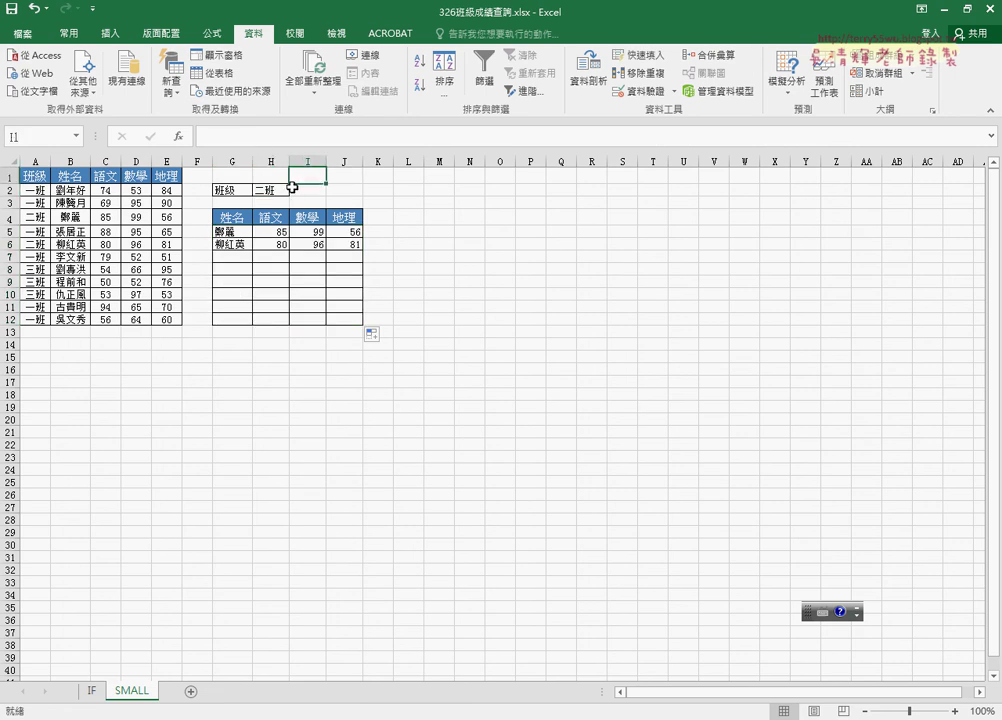
left_click(285, 189)
left_click(296, 190)
left_click(285, 202)
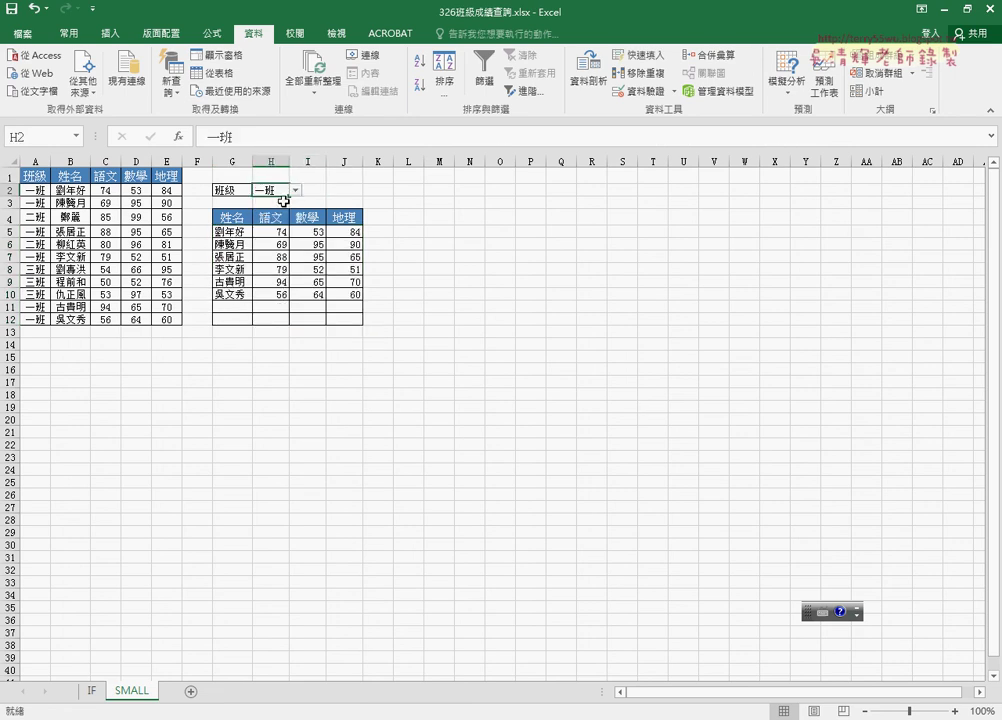
Test classes 二班 and 三班 in H2, check G5's formula, then return to the Google Docs notes.
left_click(296, 190)
left_click(278, 214)
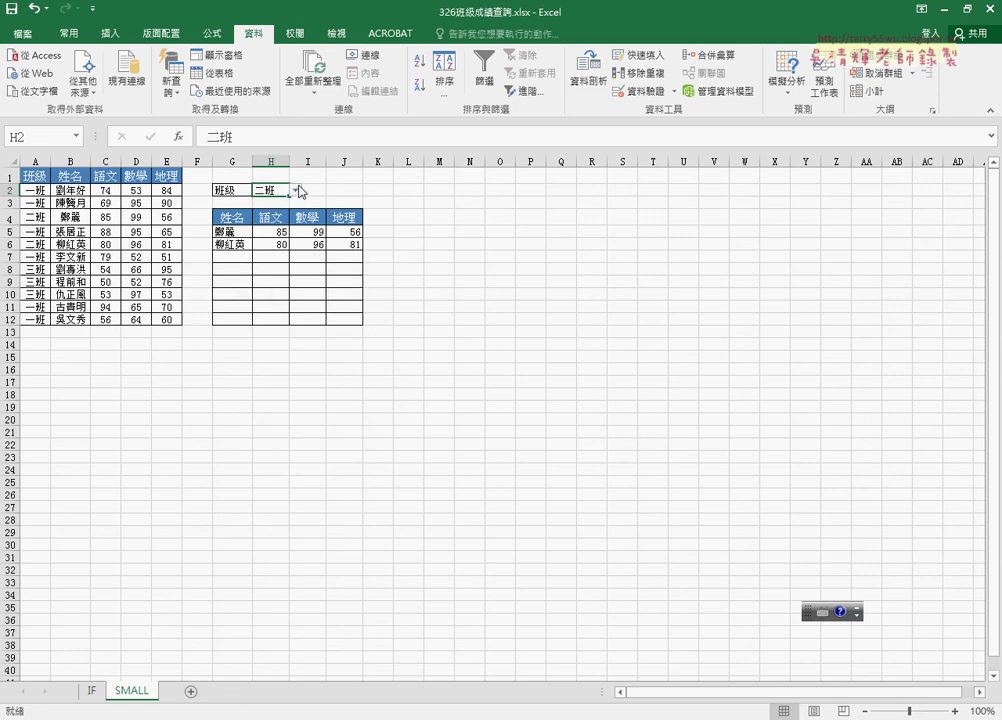
left_click(296, 190)
left_click(272, 226)
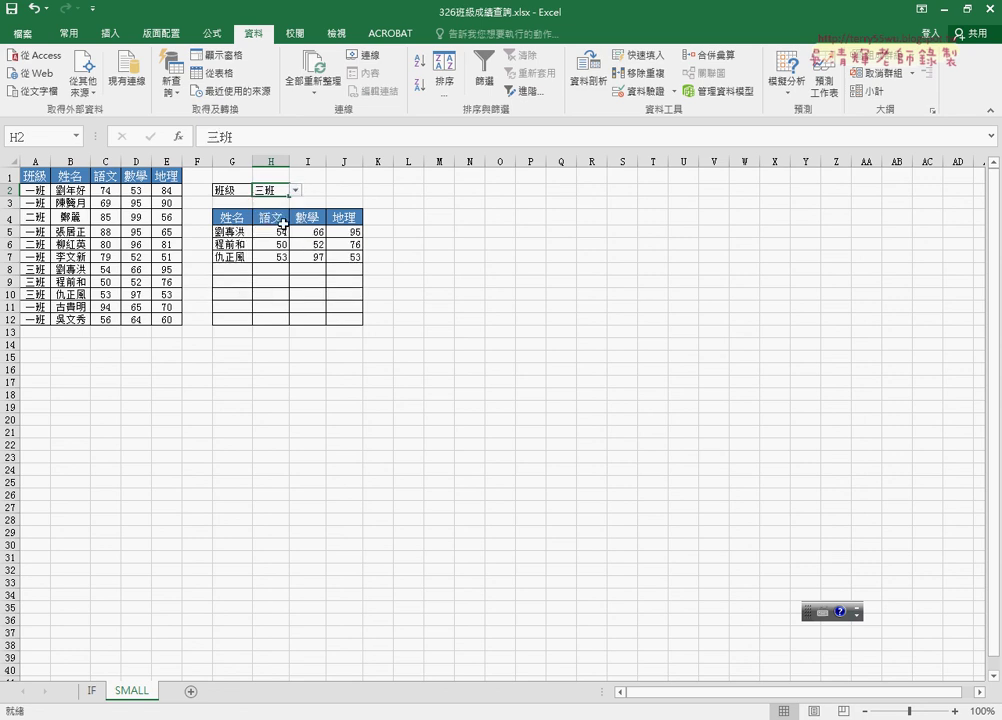
left_click(242, 233)
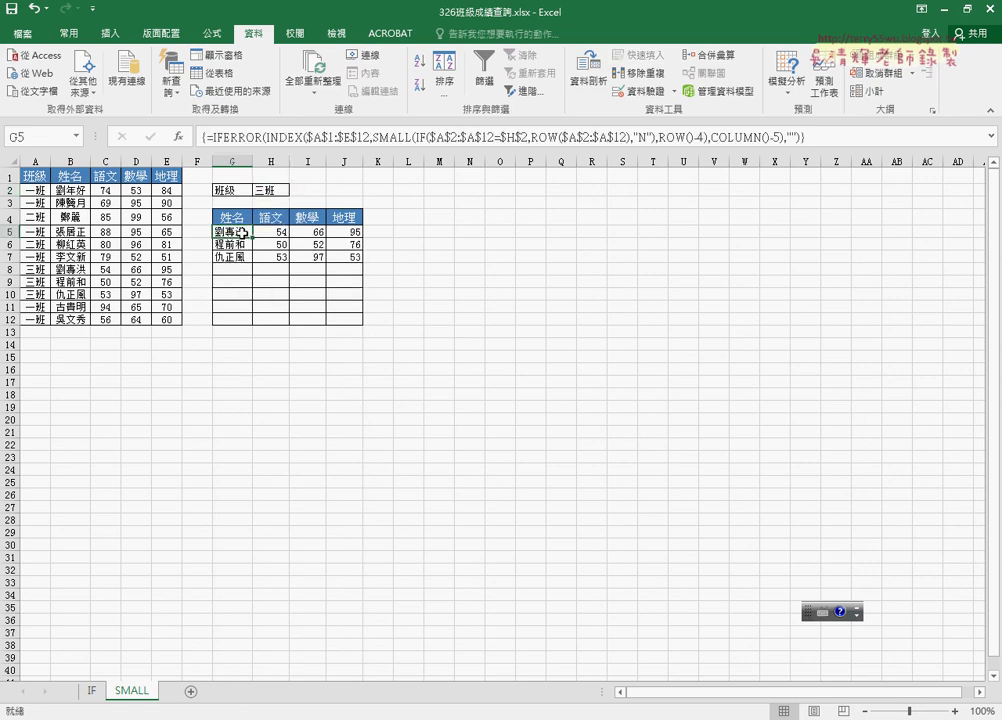
key("alt+Tab")
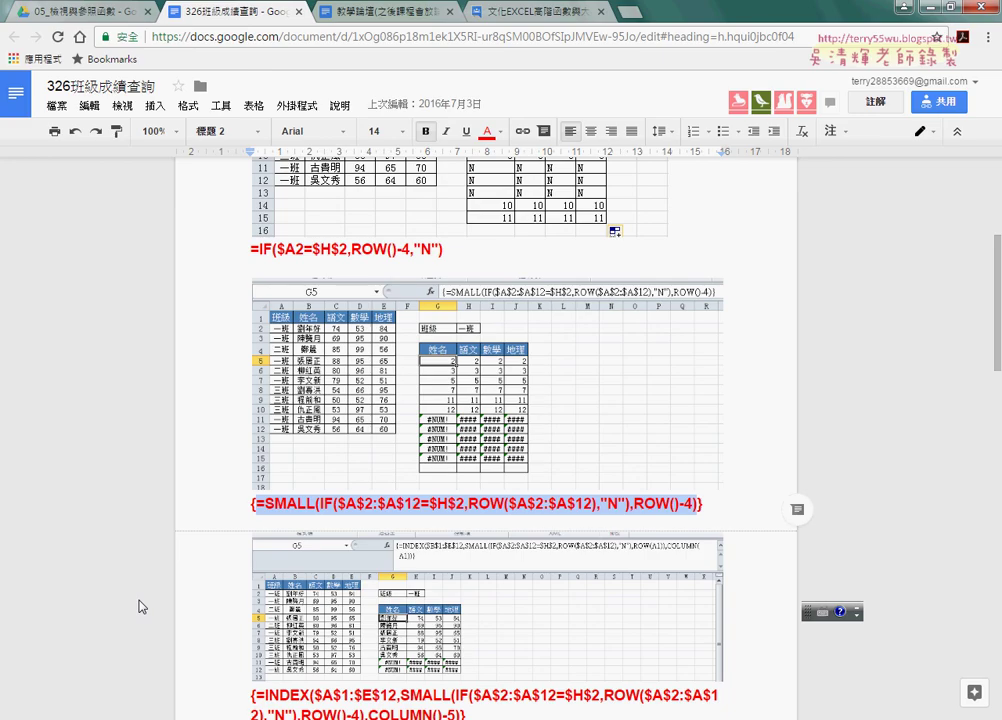
left_click(300, 503)
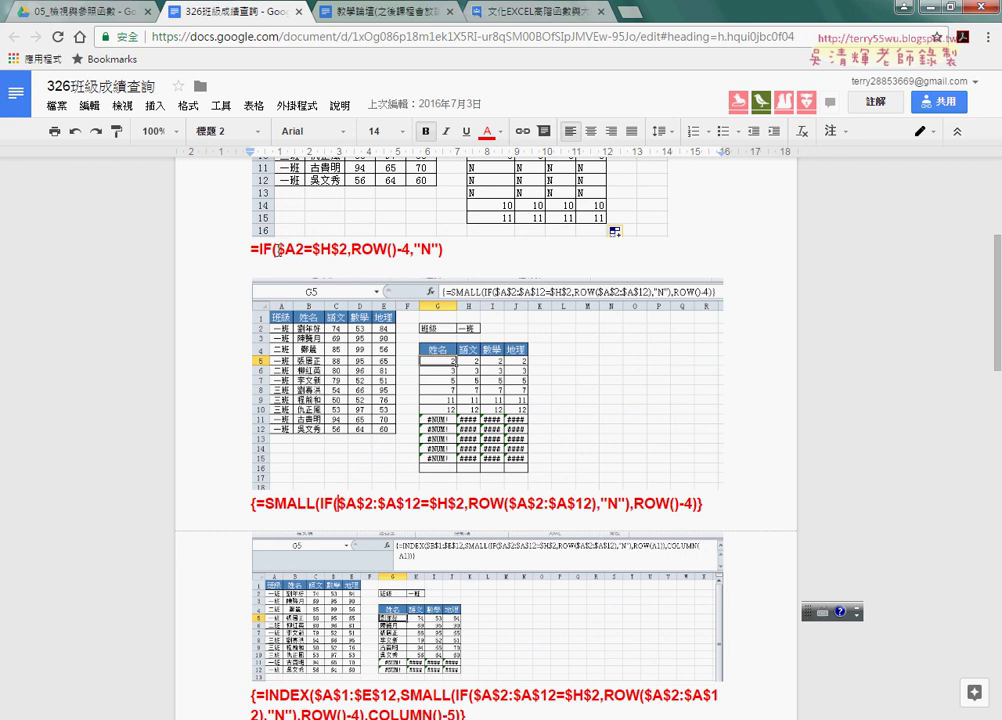
left_click(233, 201)
left_click_drag(337, 503, 420, 503)
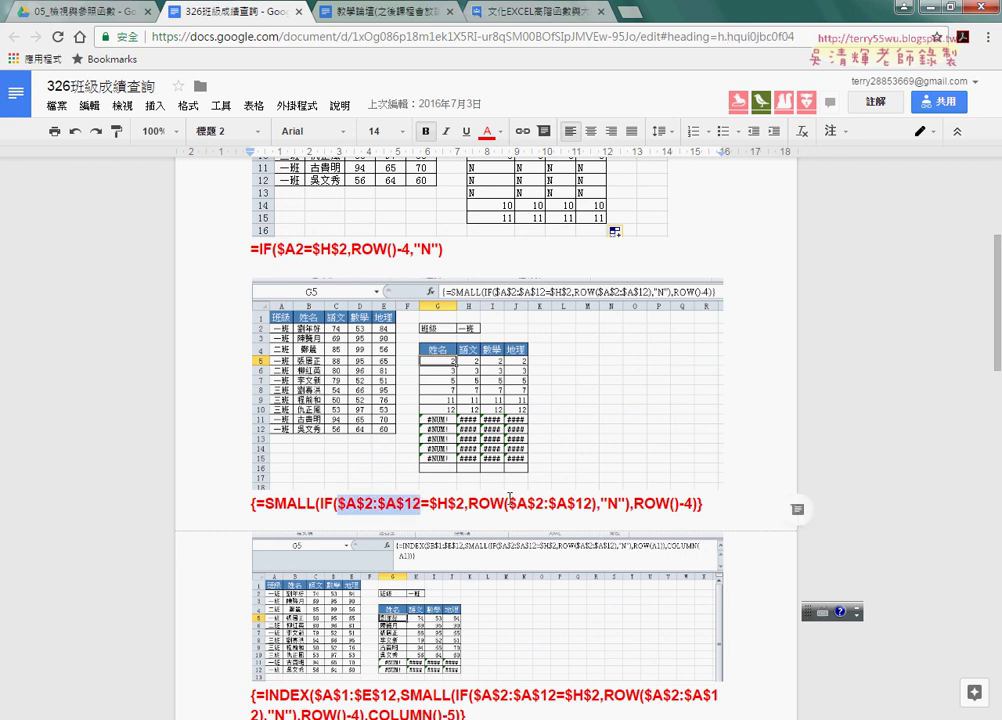
left_click_drag(508, 503, 591, 505)
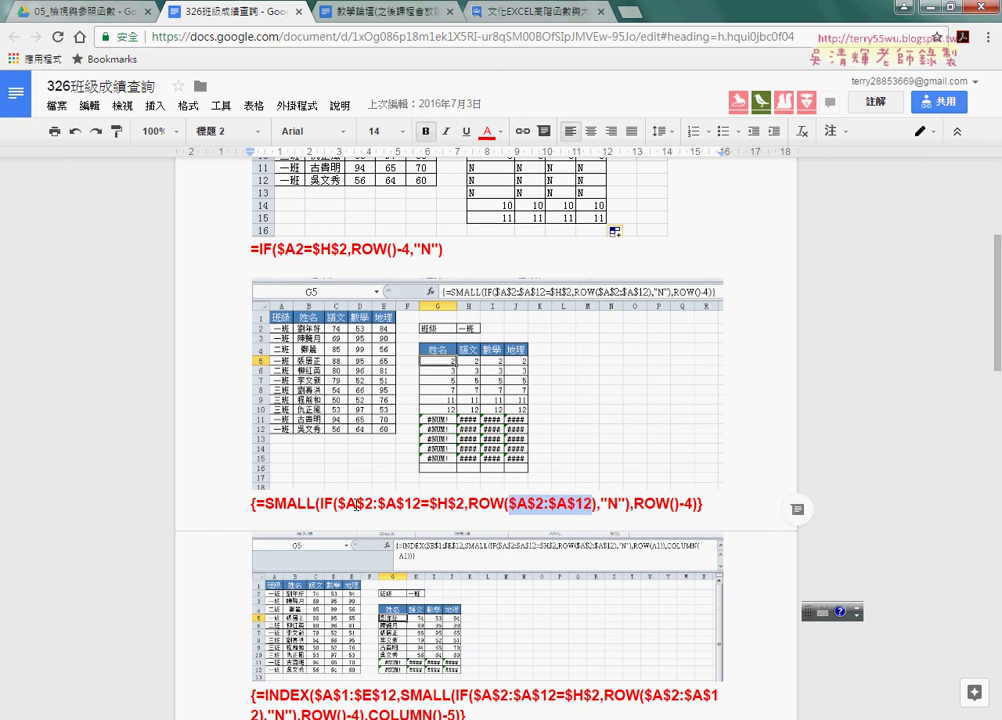
left_click(266, 505)
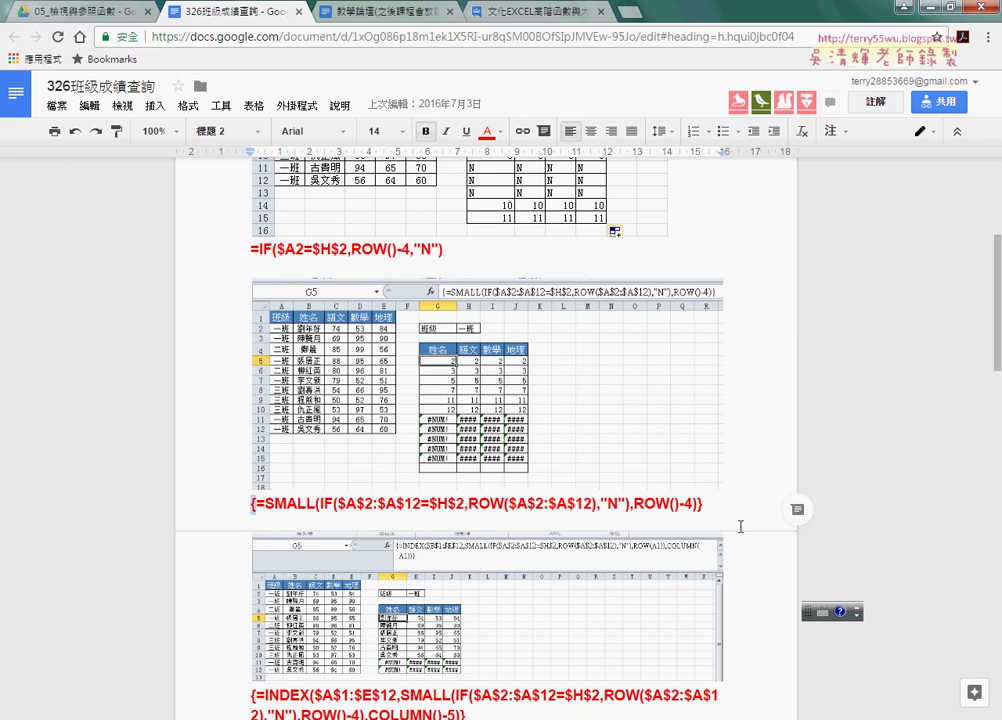
key("shift+Left")
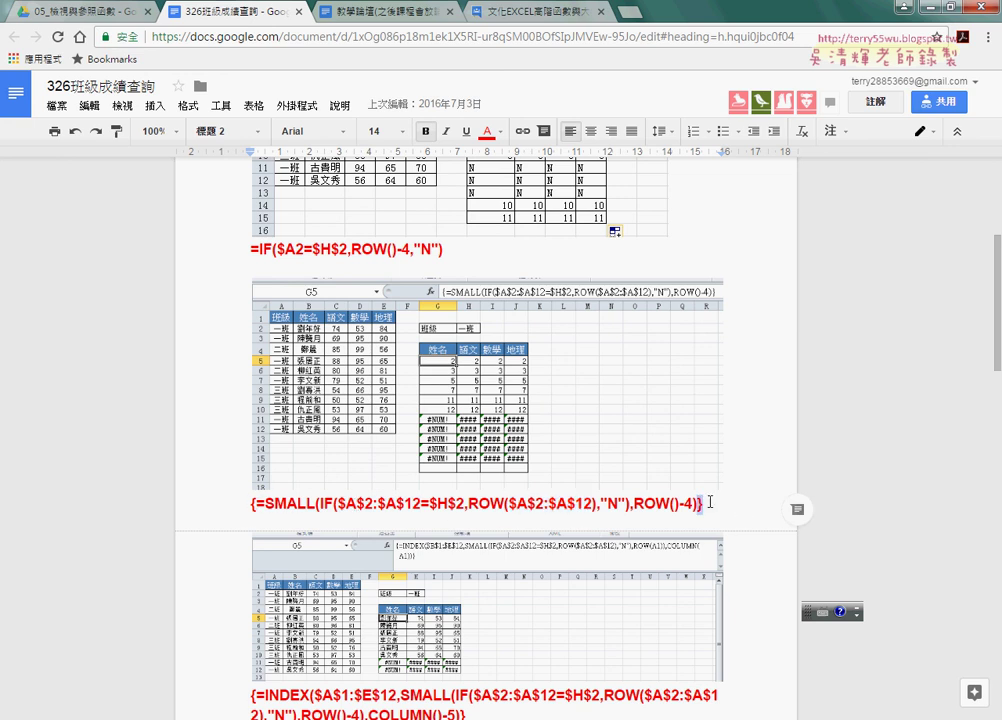